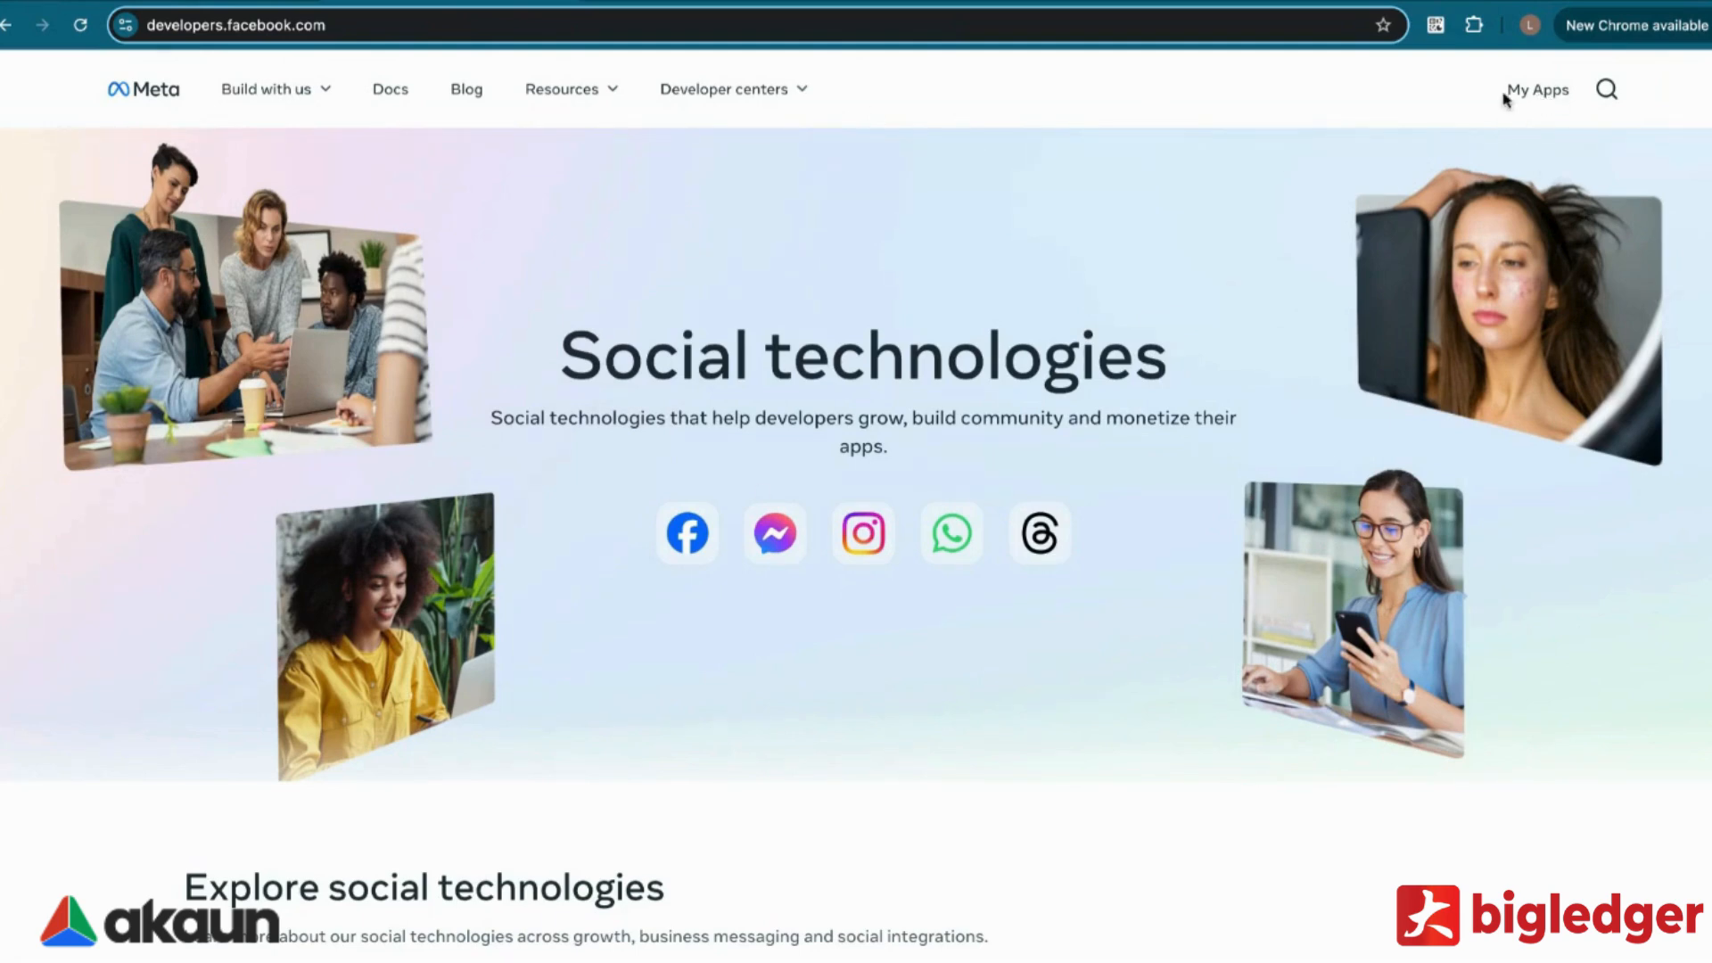
# Step: Go to My Apps and begin creating a new app
pyautogui.click(1537, 97)
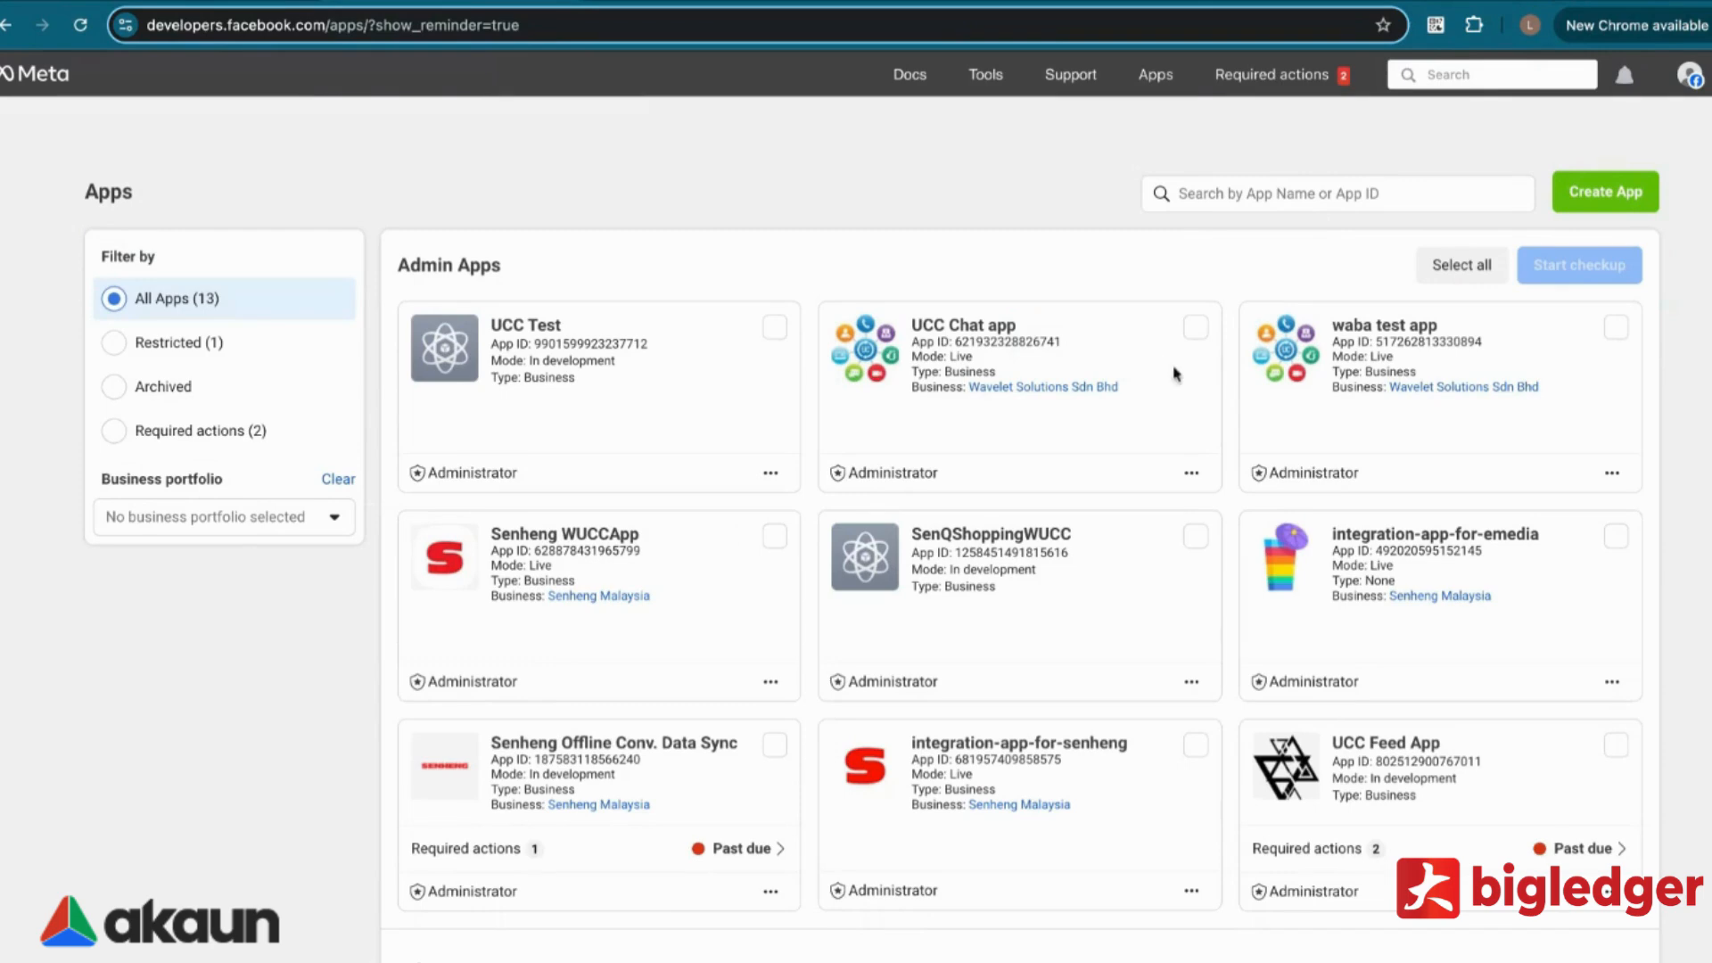
pyautogui.click(1610, 201)
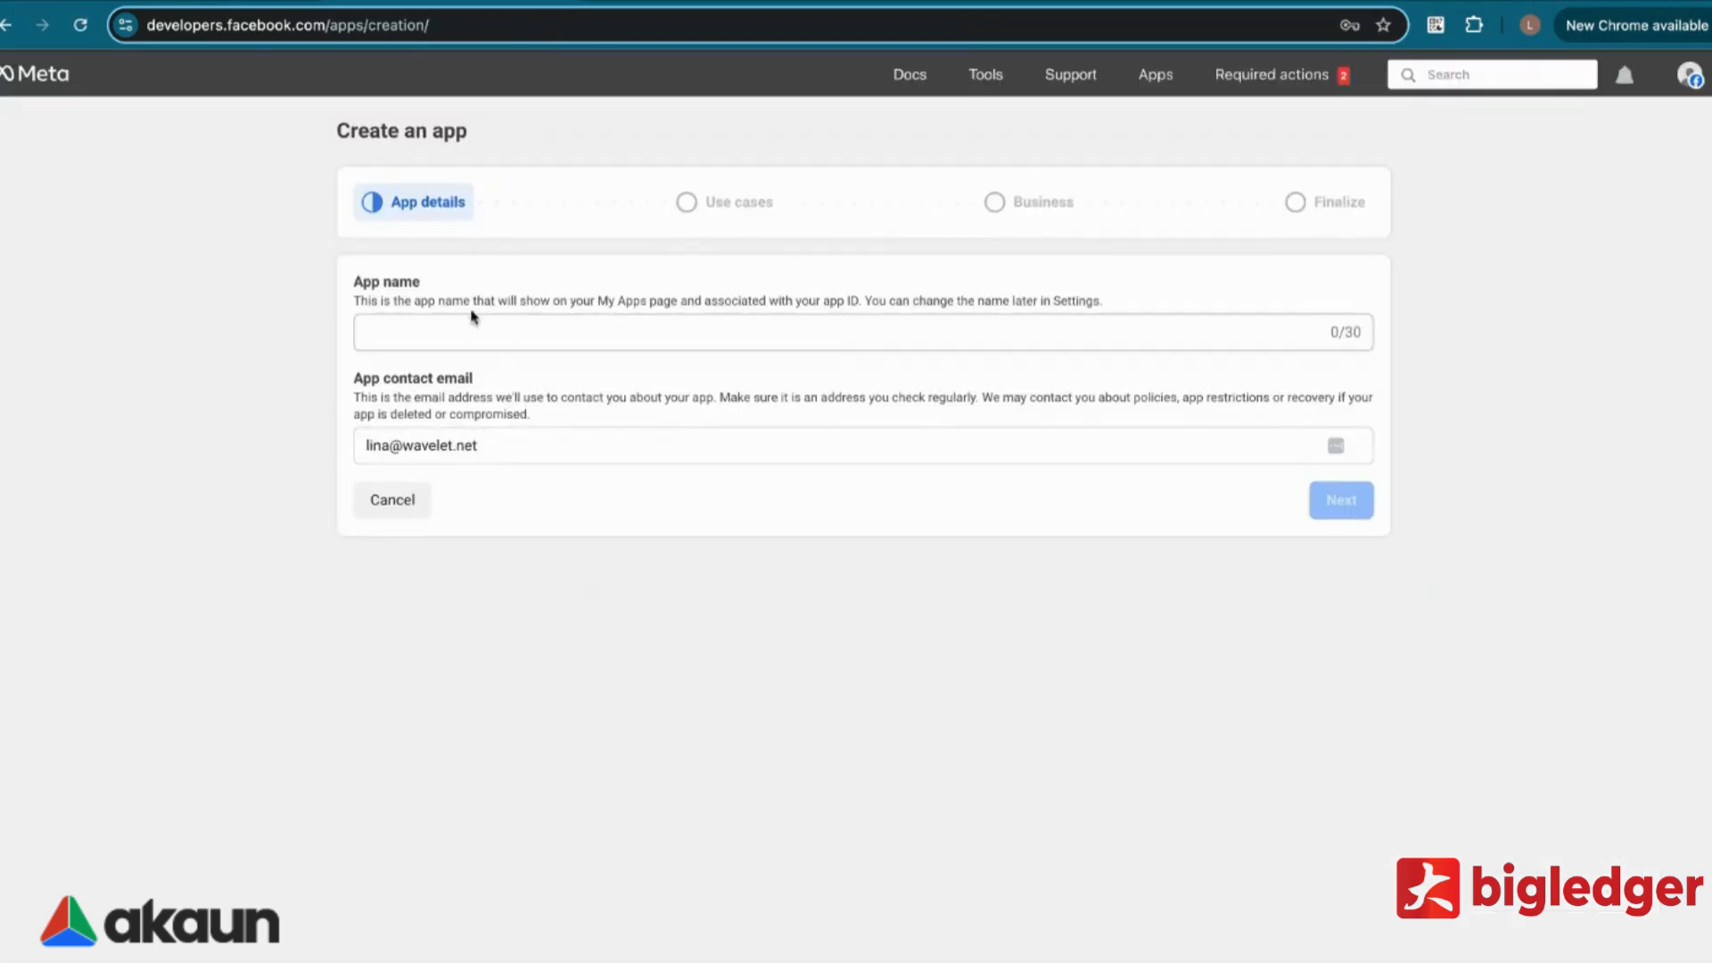
# Step: Name the app 'UCC Integration', leaving the contact email unchanged
pyautogui.click(510, 332)
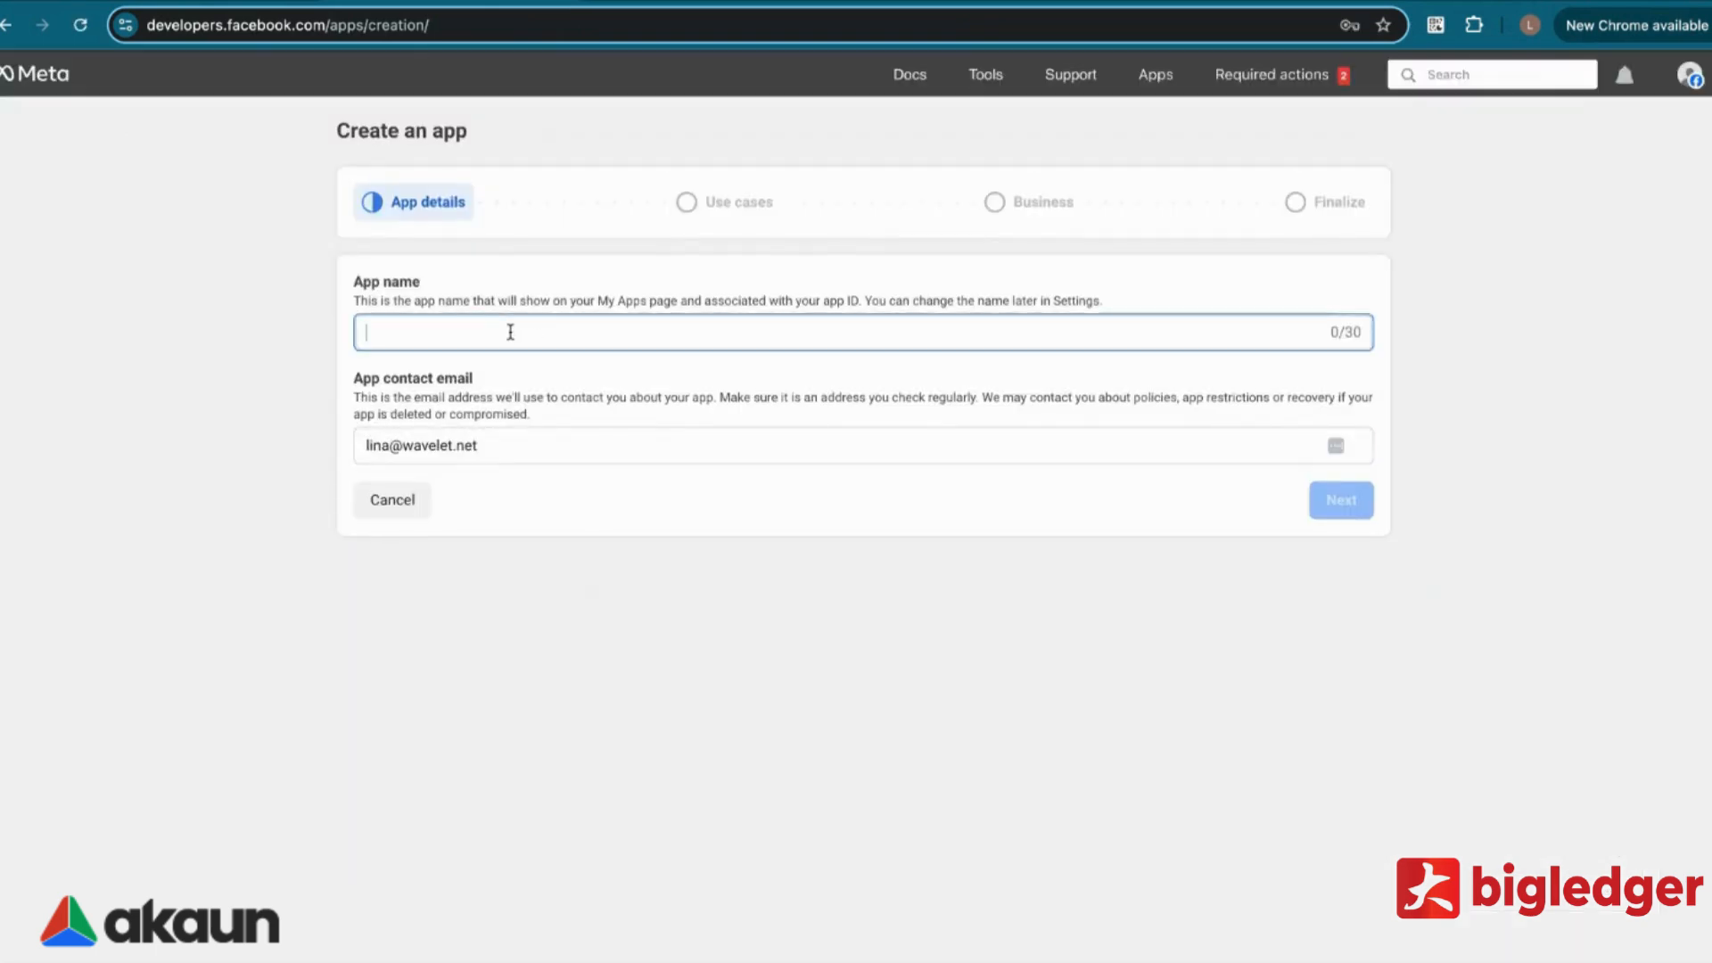
pyautogui.write('UCC ')
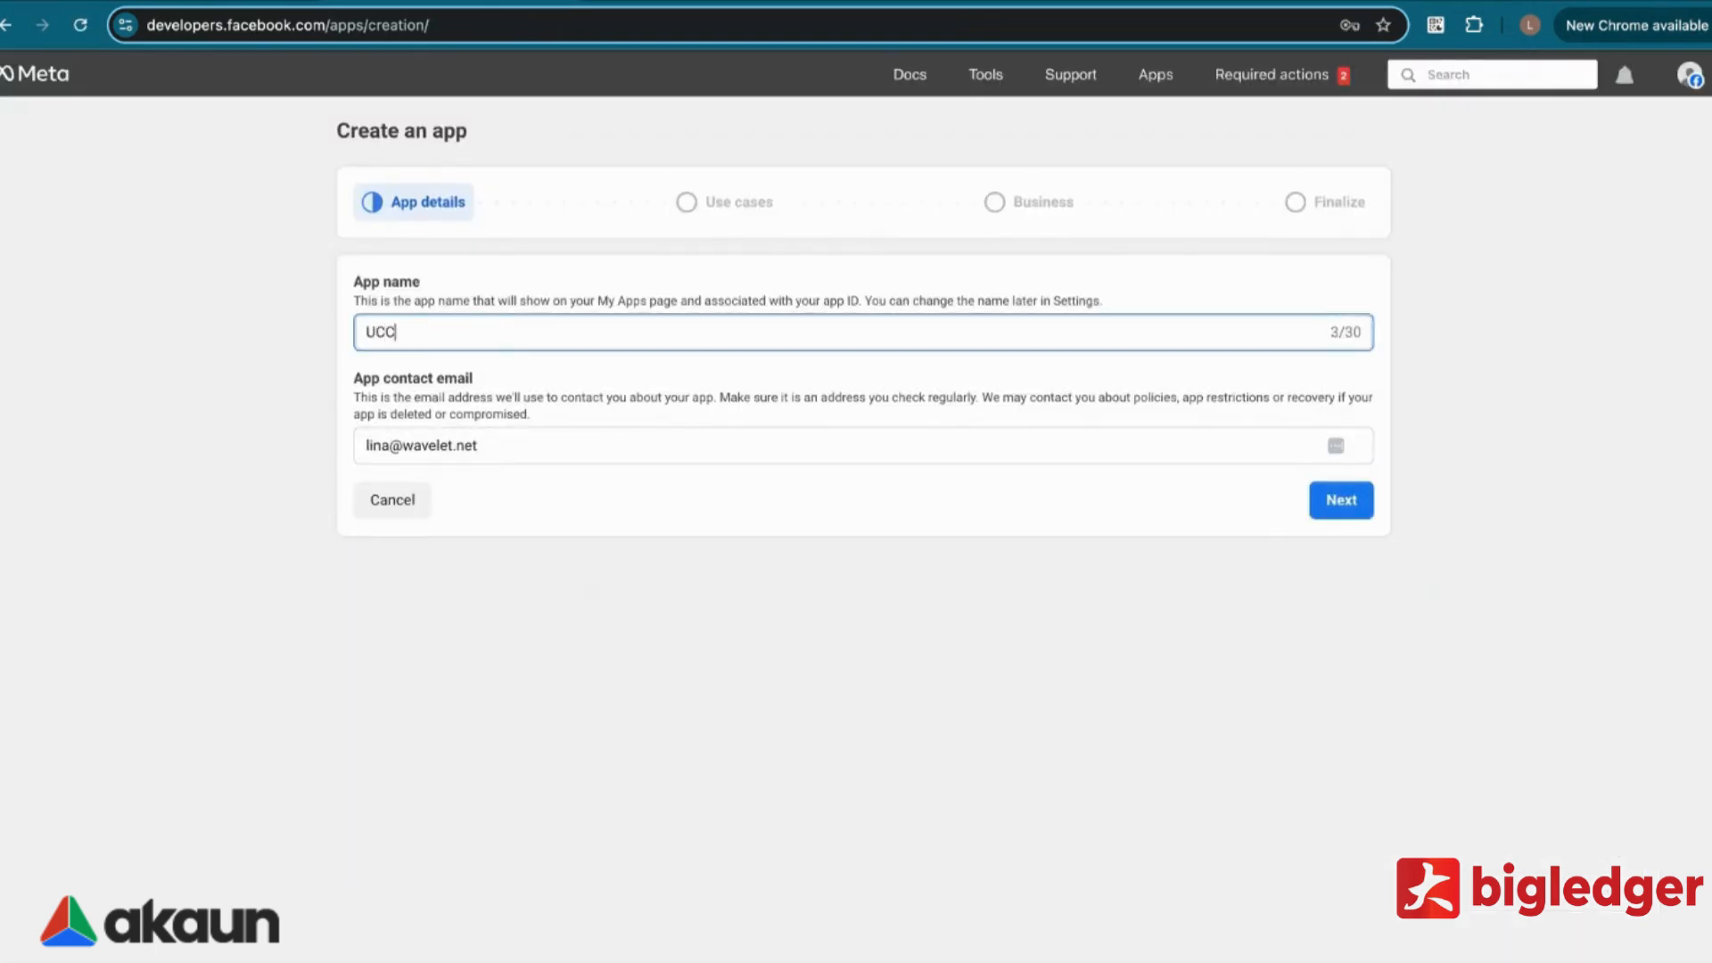
pyautogui.write('Integration')
pyautogui.click(504, 446)
pyautogui.click(554, 393)
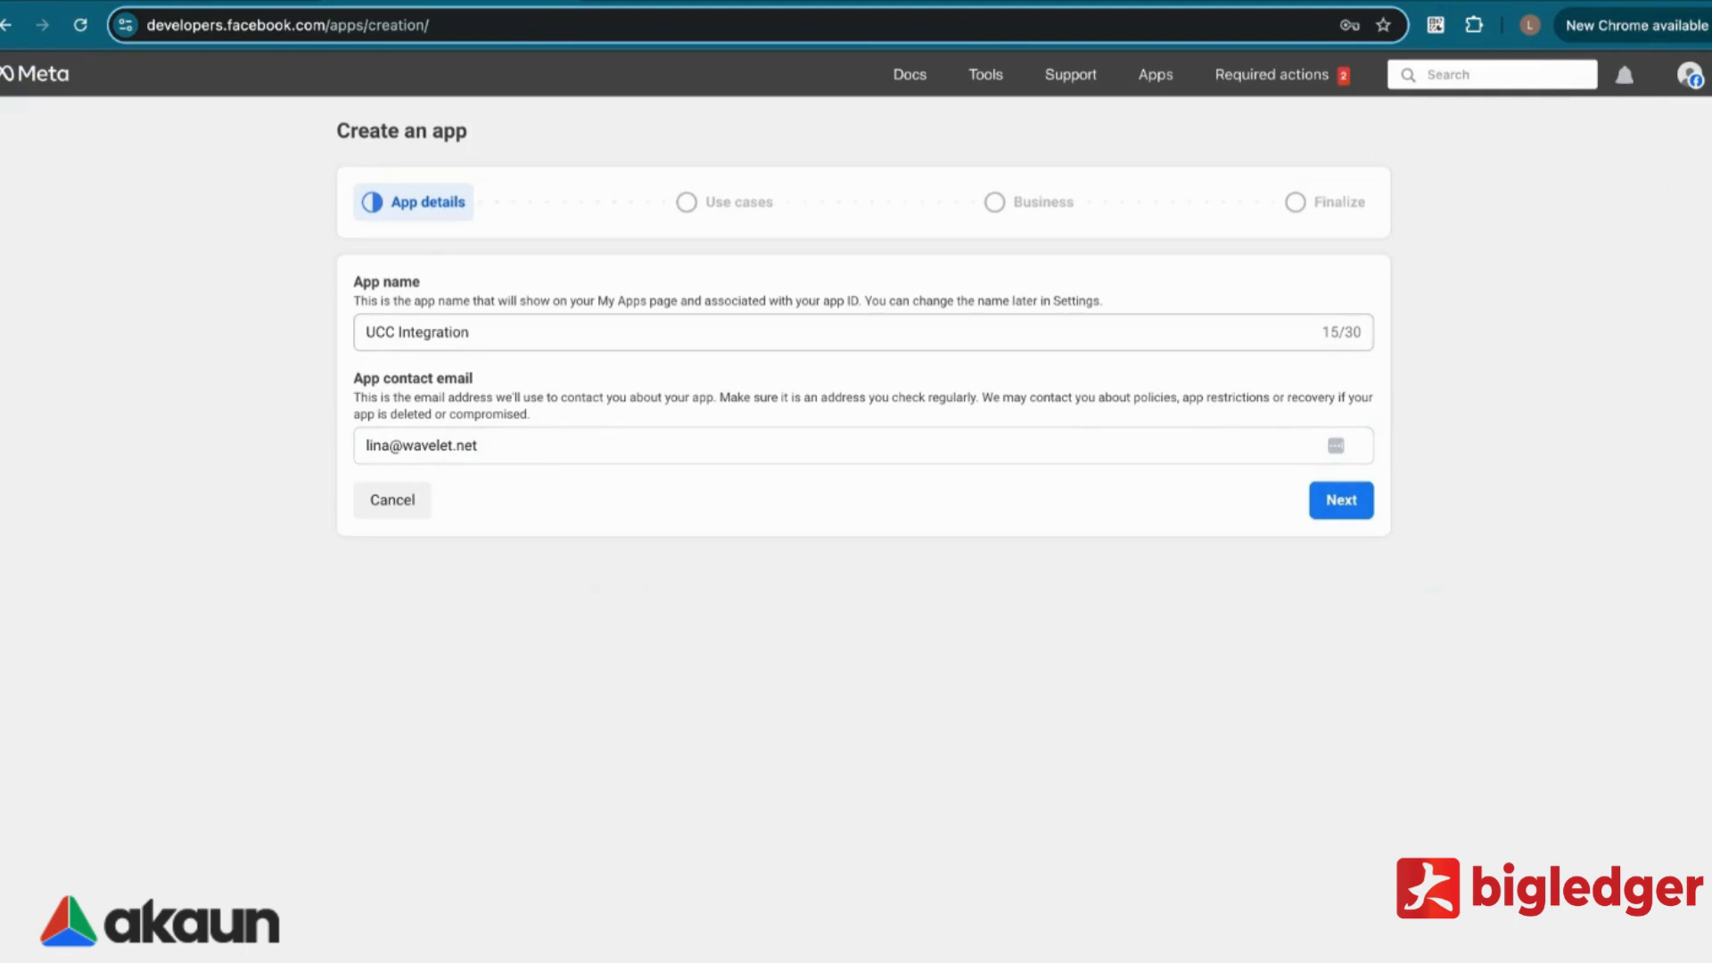
pyautogui.click(1337, 499)
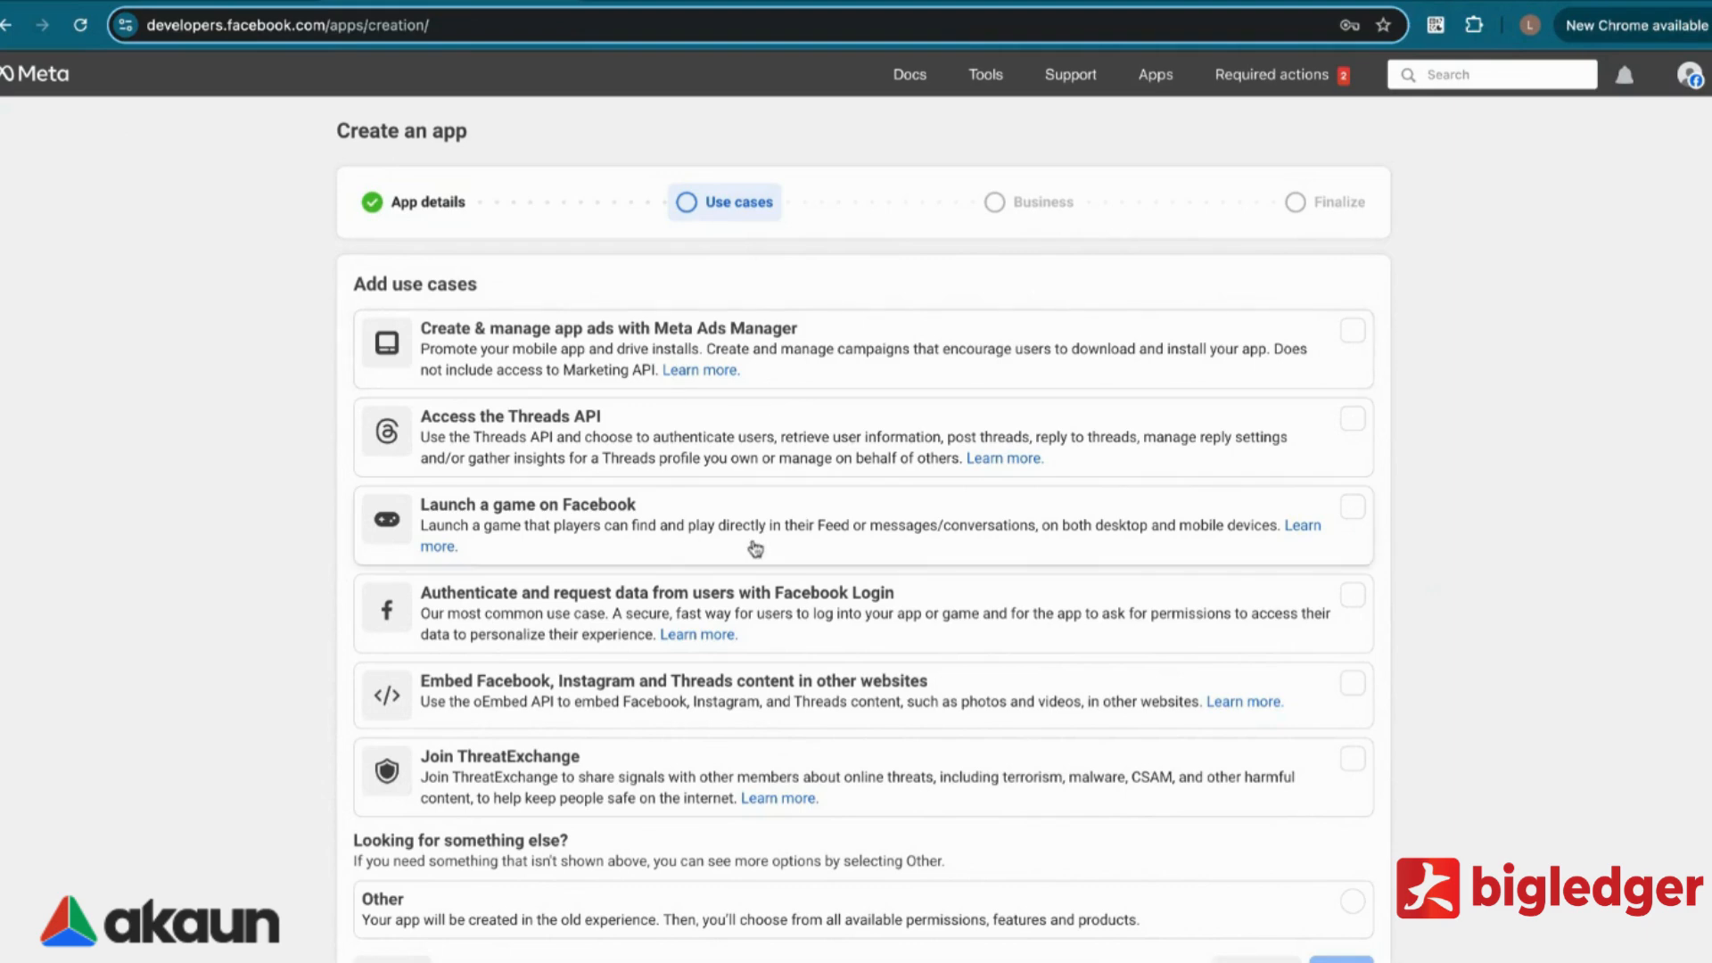
# Step: Pick Other as the use case and continue to the app type choice
pyautogui.scroll(-1, 745, 509)
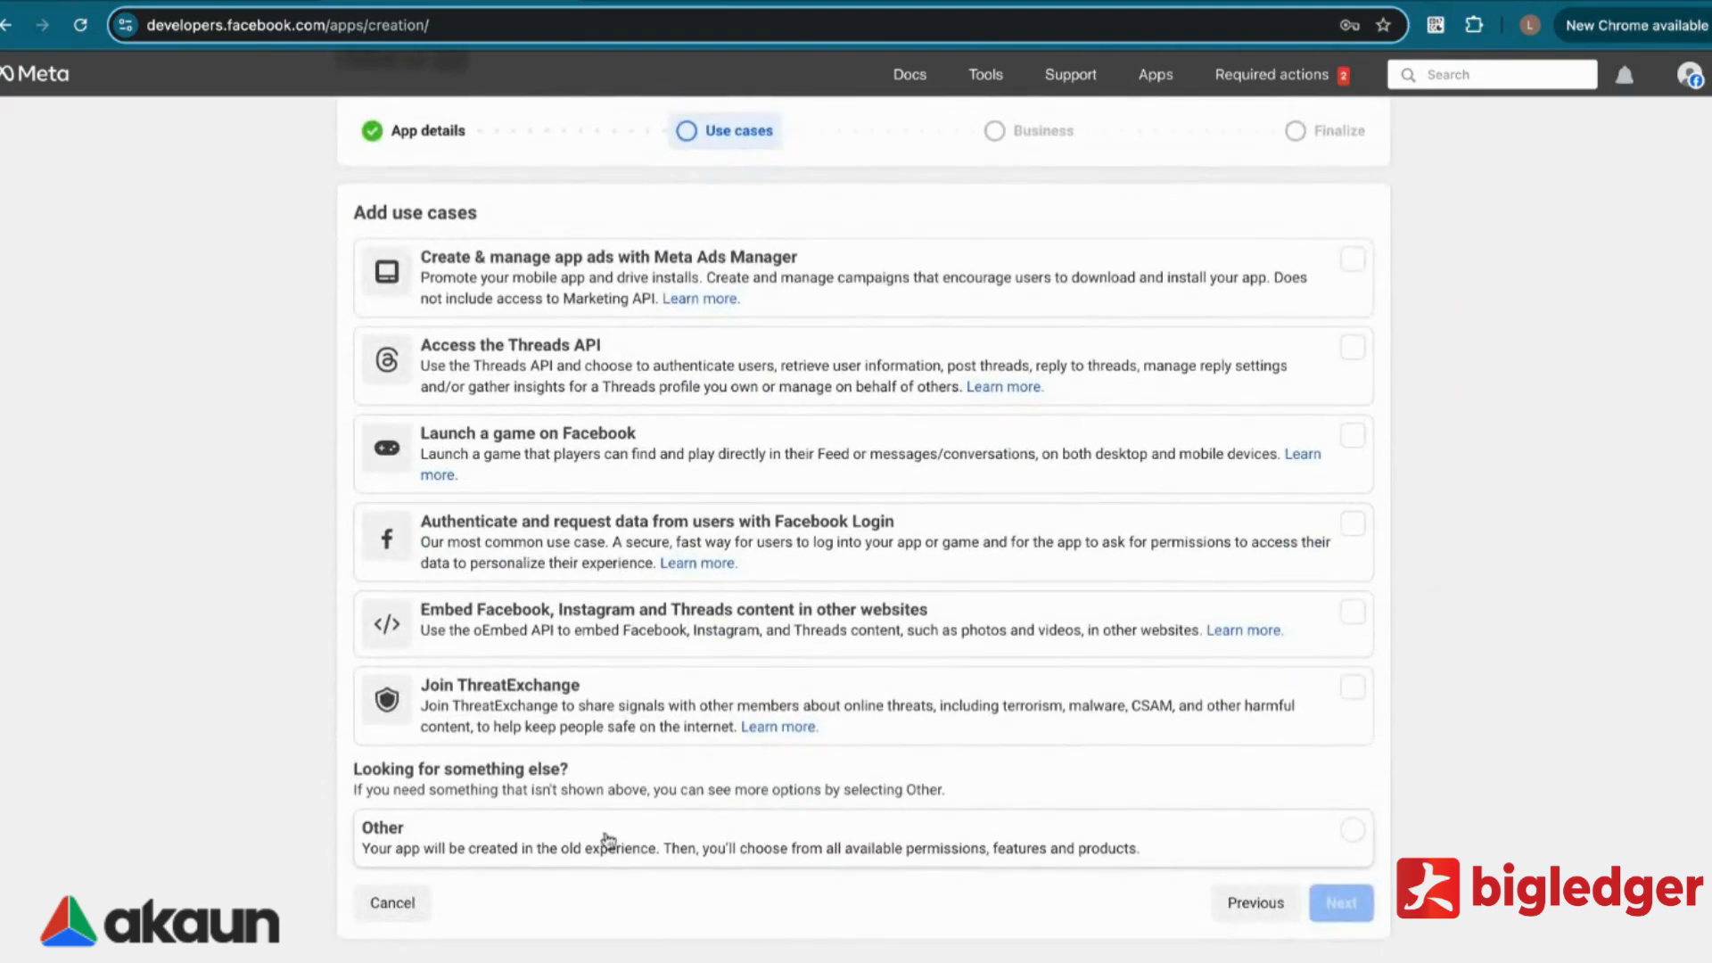
pyautogui.click(728, 848)
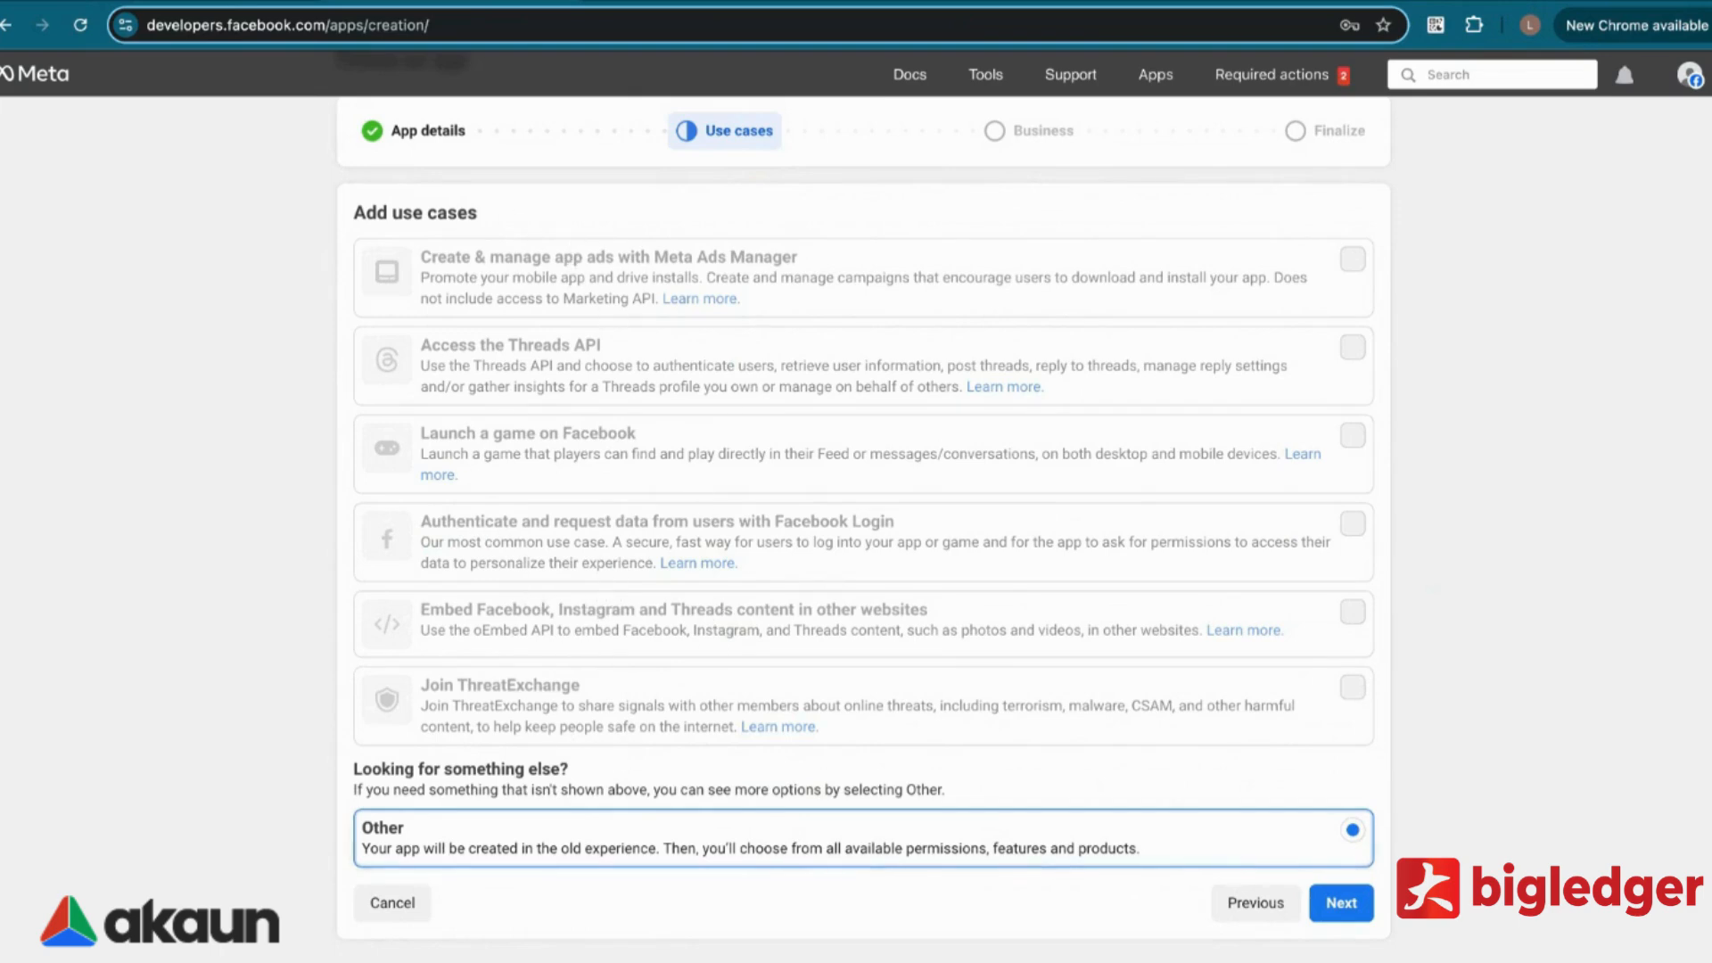
pyautogui.click(1350, 904)
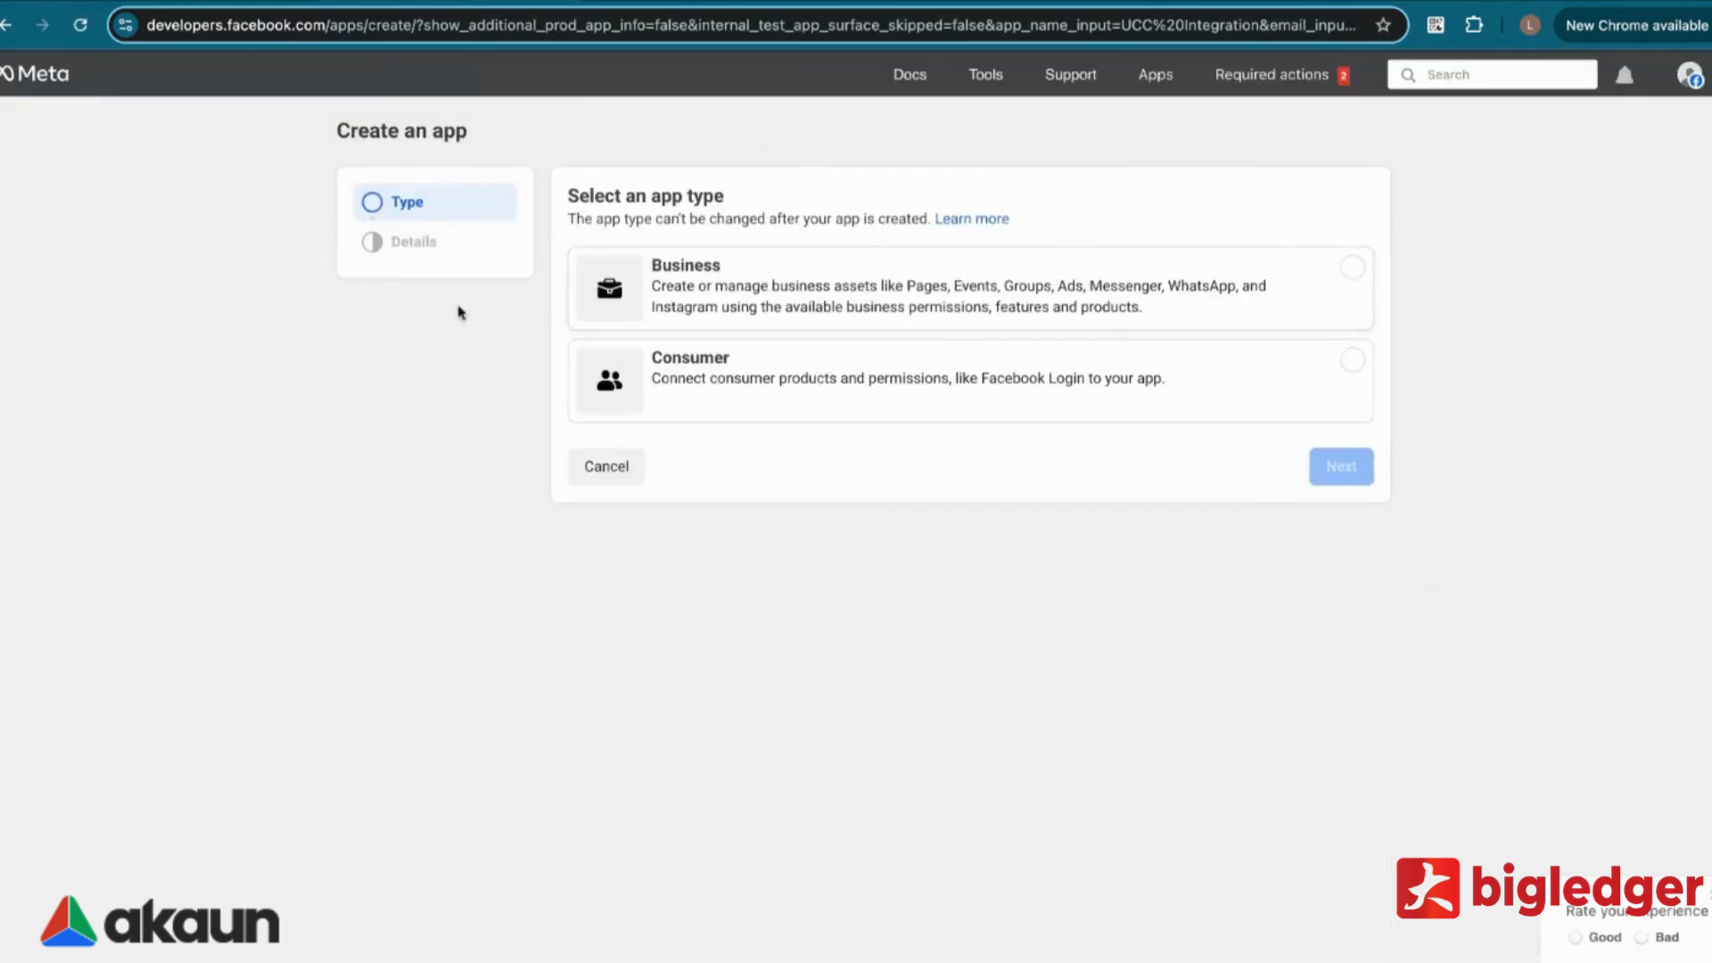
# Step: Create UCC Integration as a Business app, confirming with the account password
pyautogui.click(821, 296)
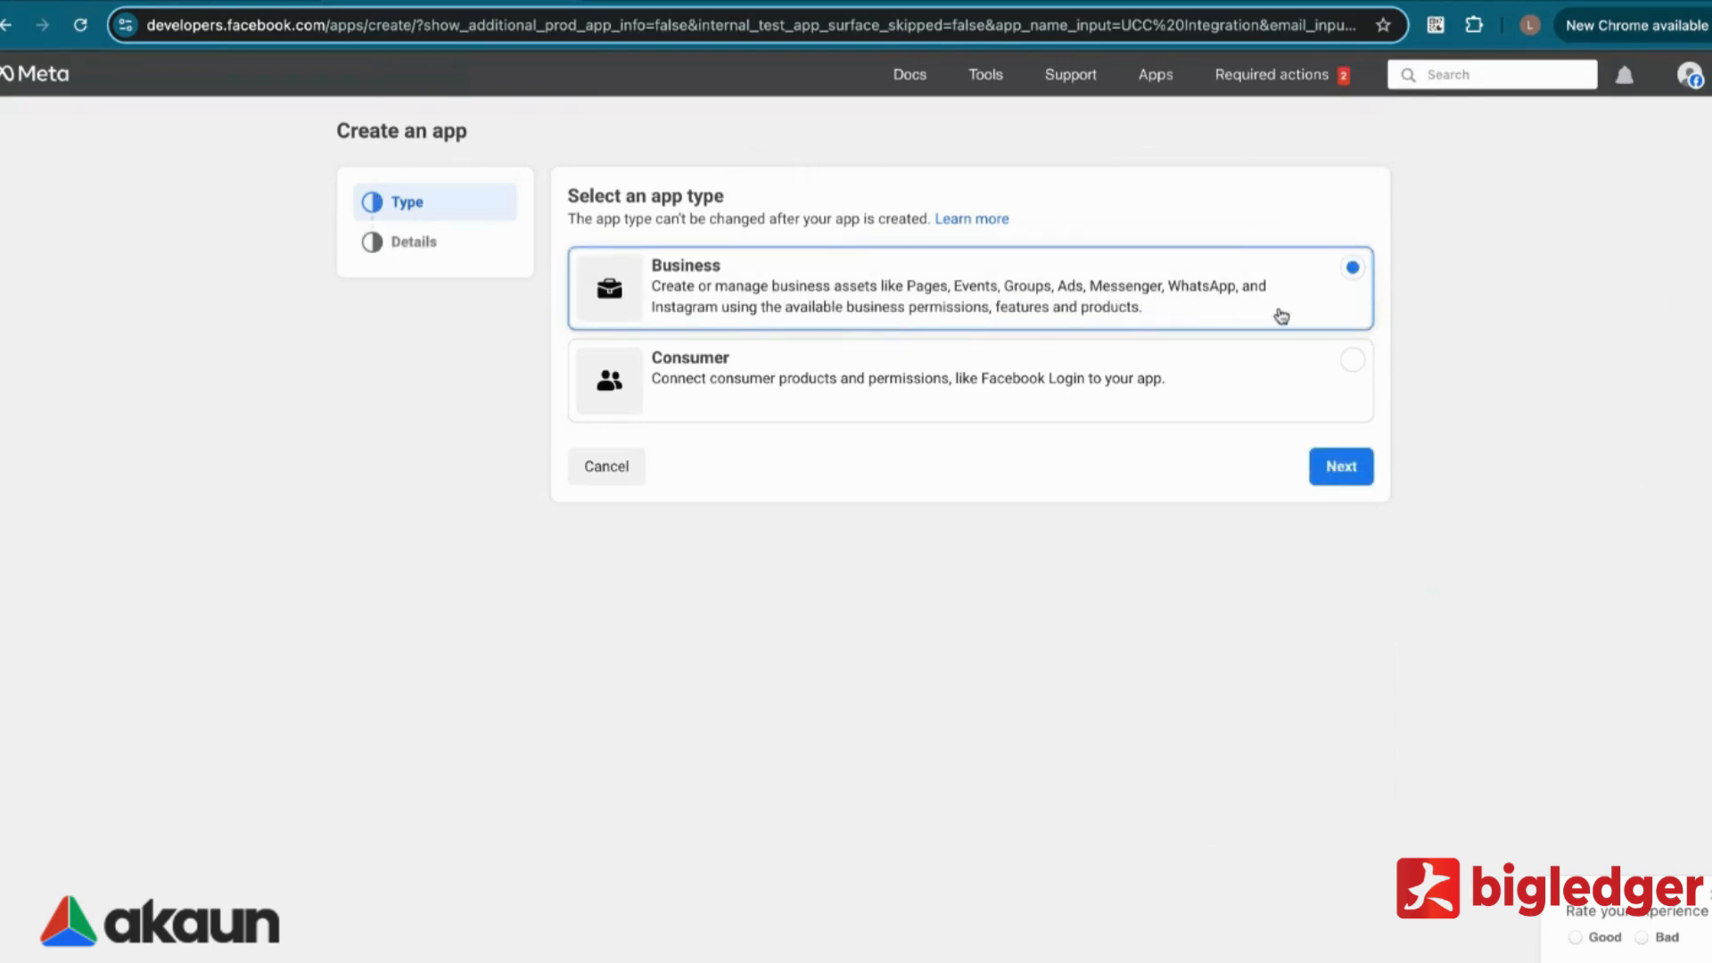
pyautogui.click(1340, 472)
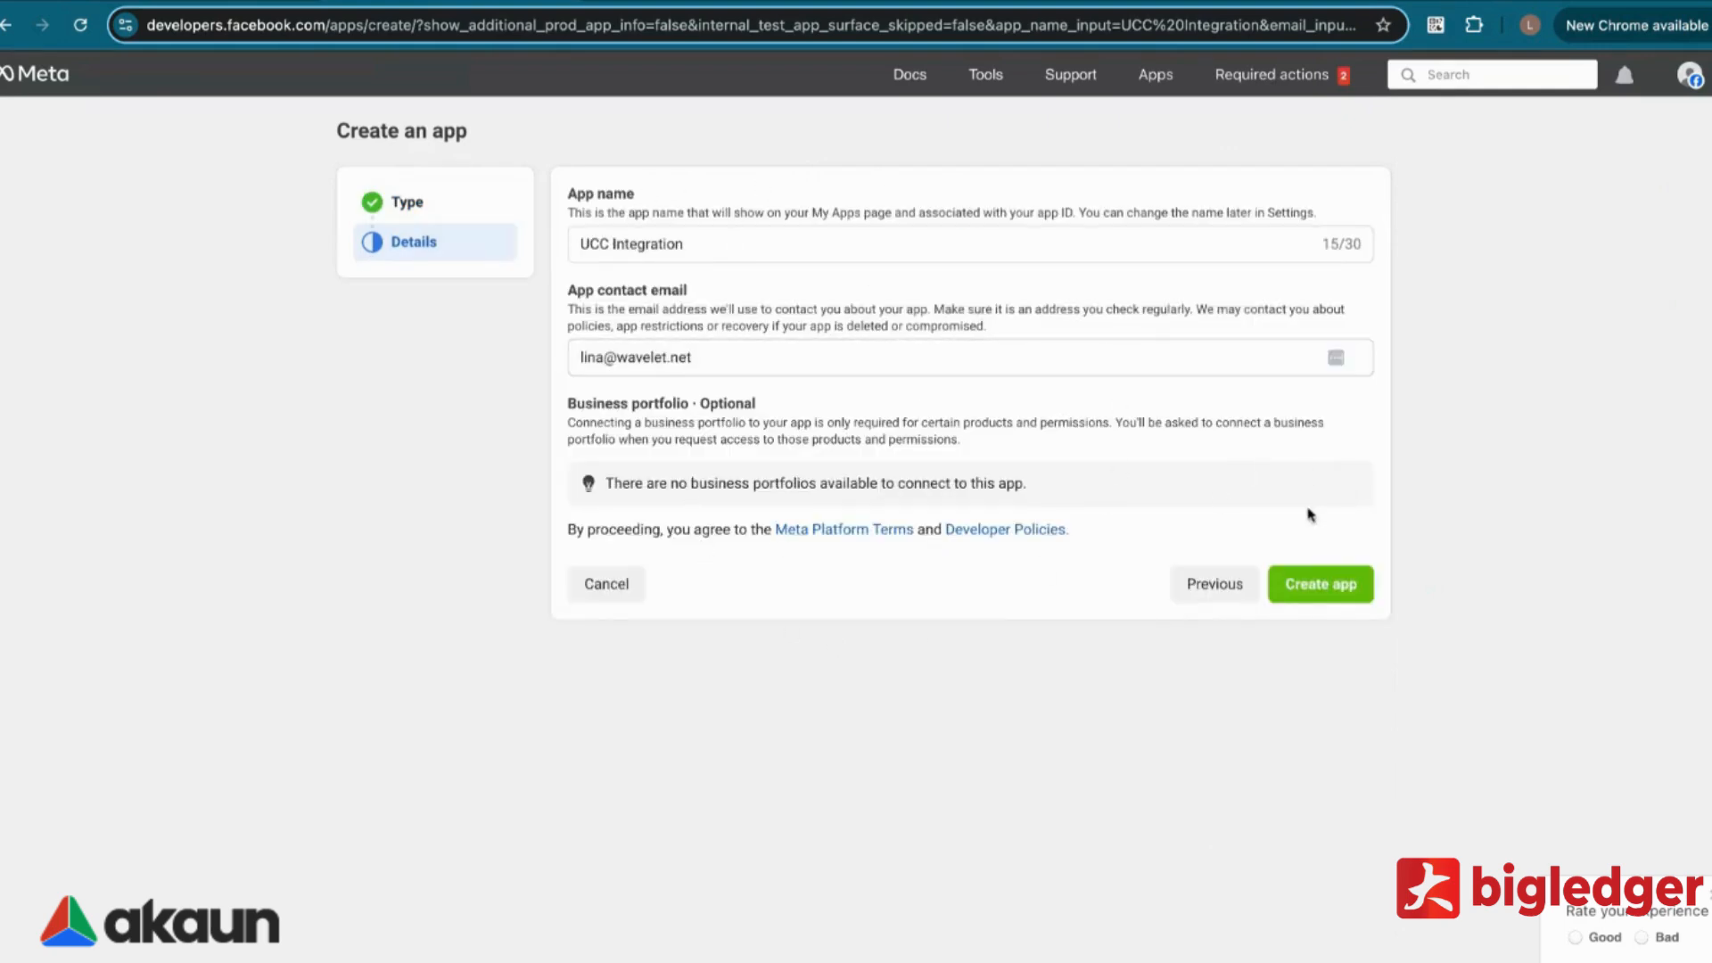
pyautogui.click(1322, 596)
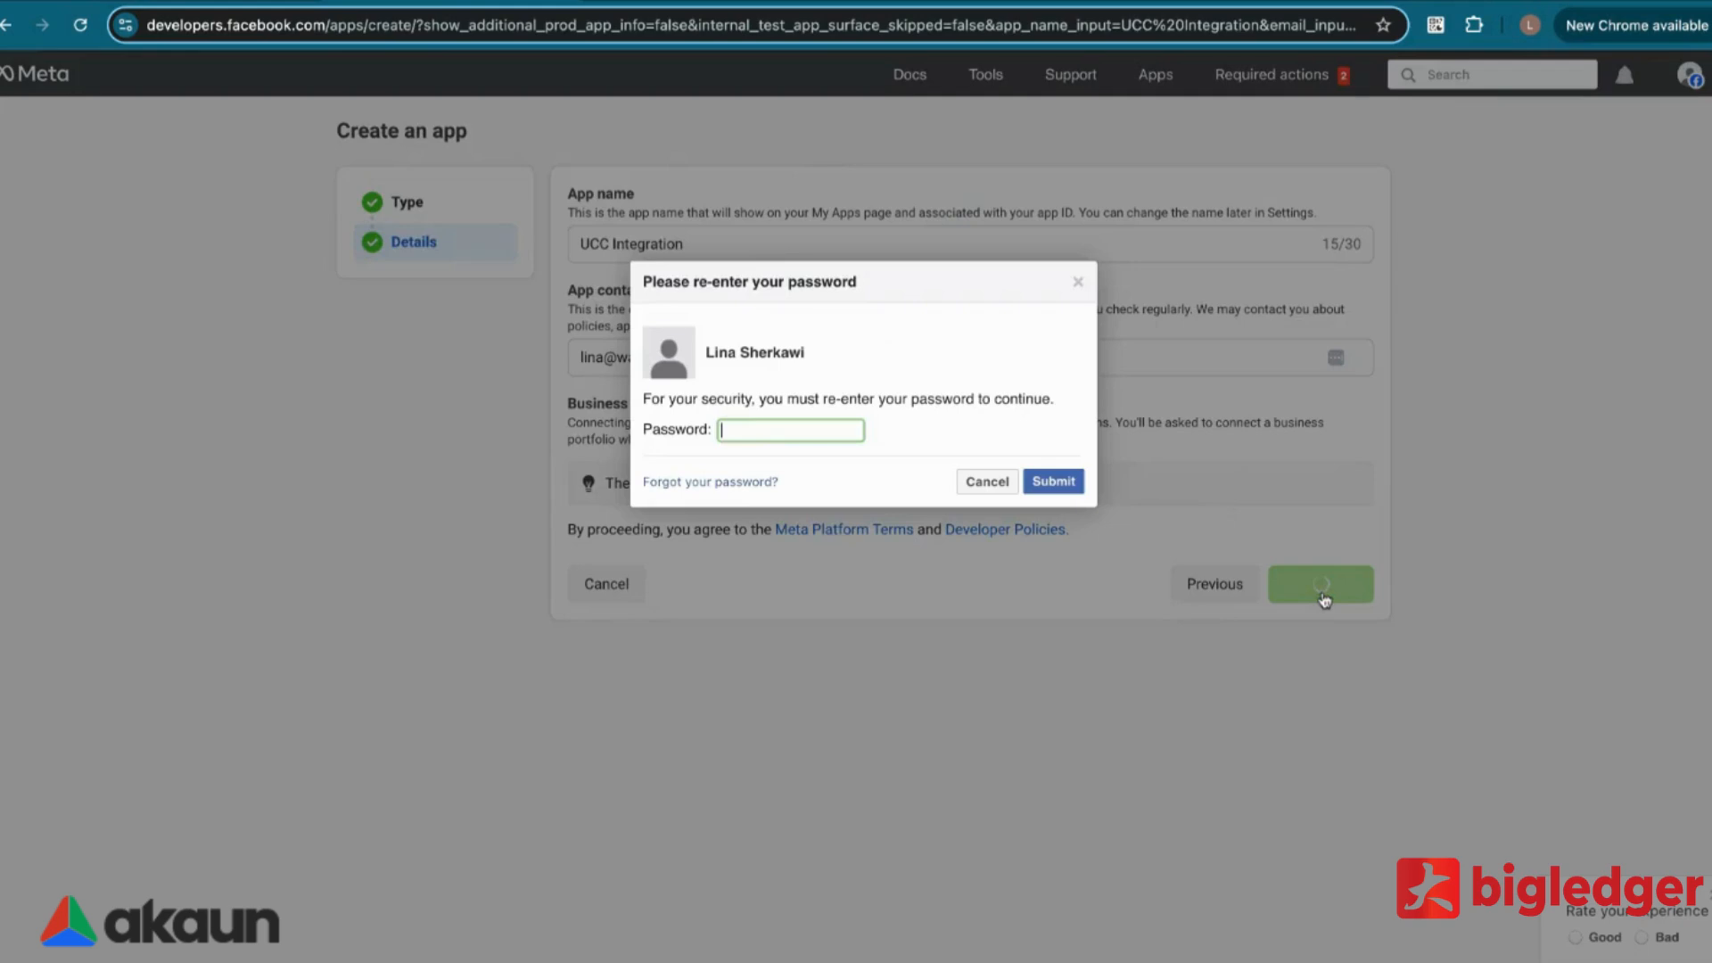
pyautogui.press('super+v')
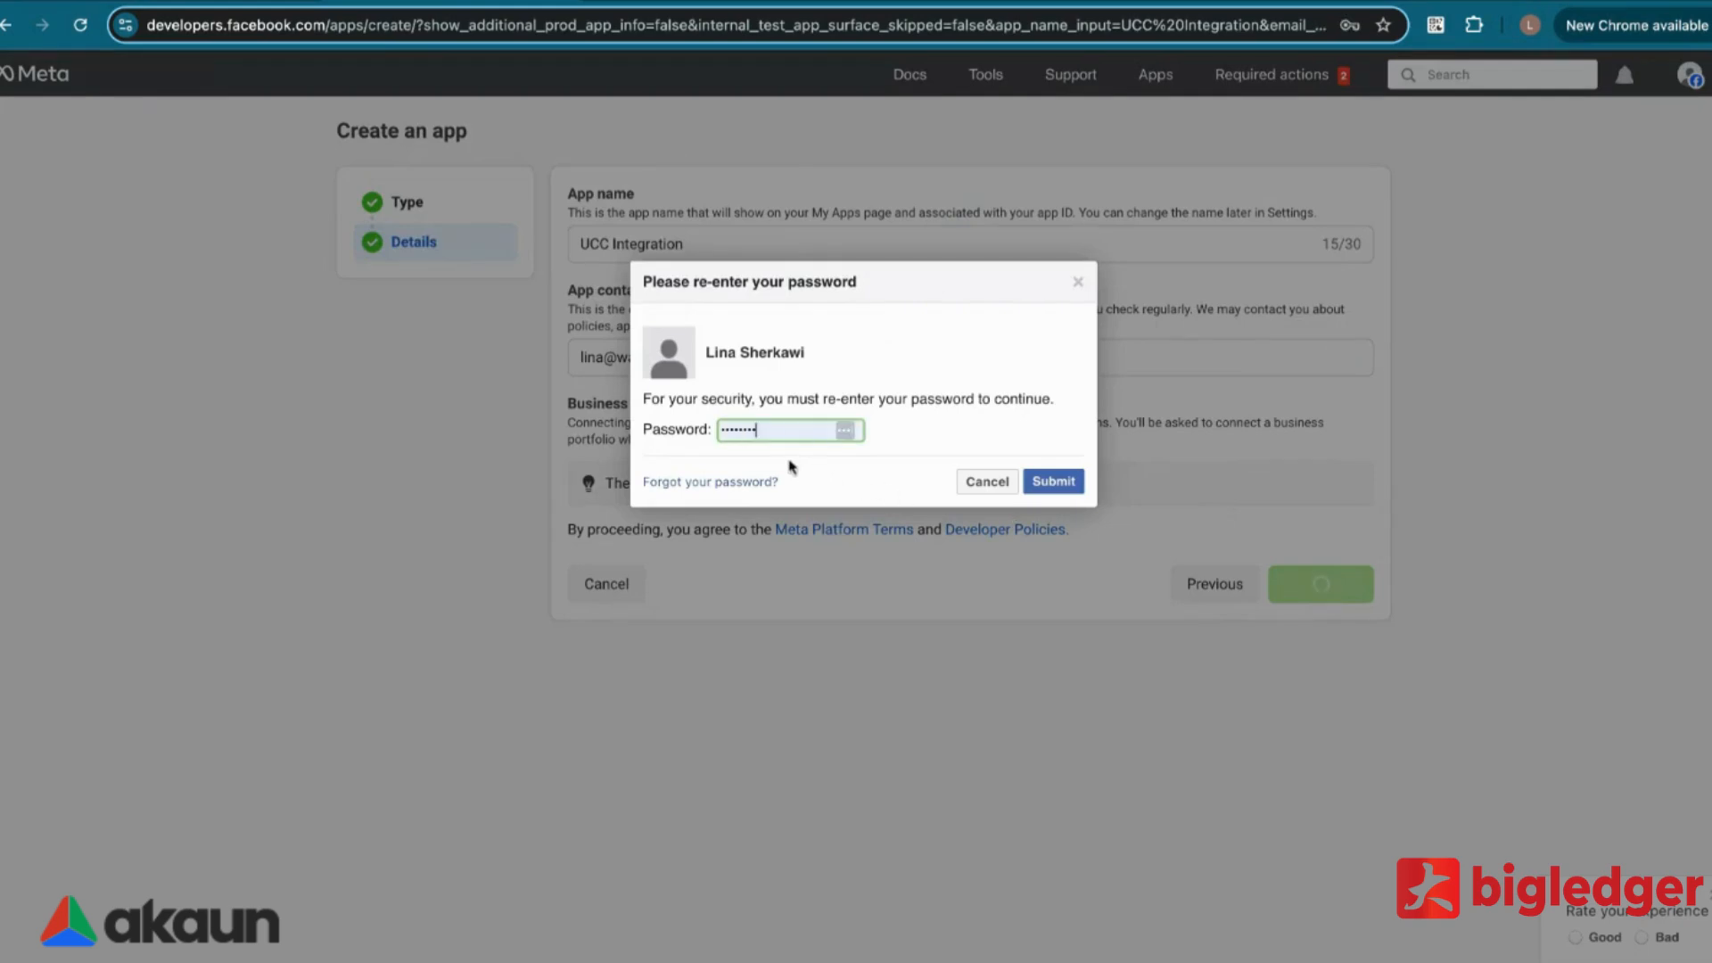
pyautogui.click(1070, 489)
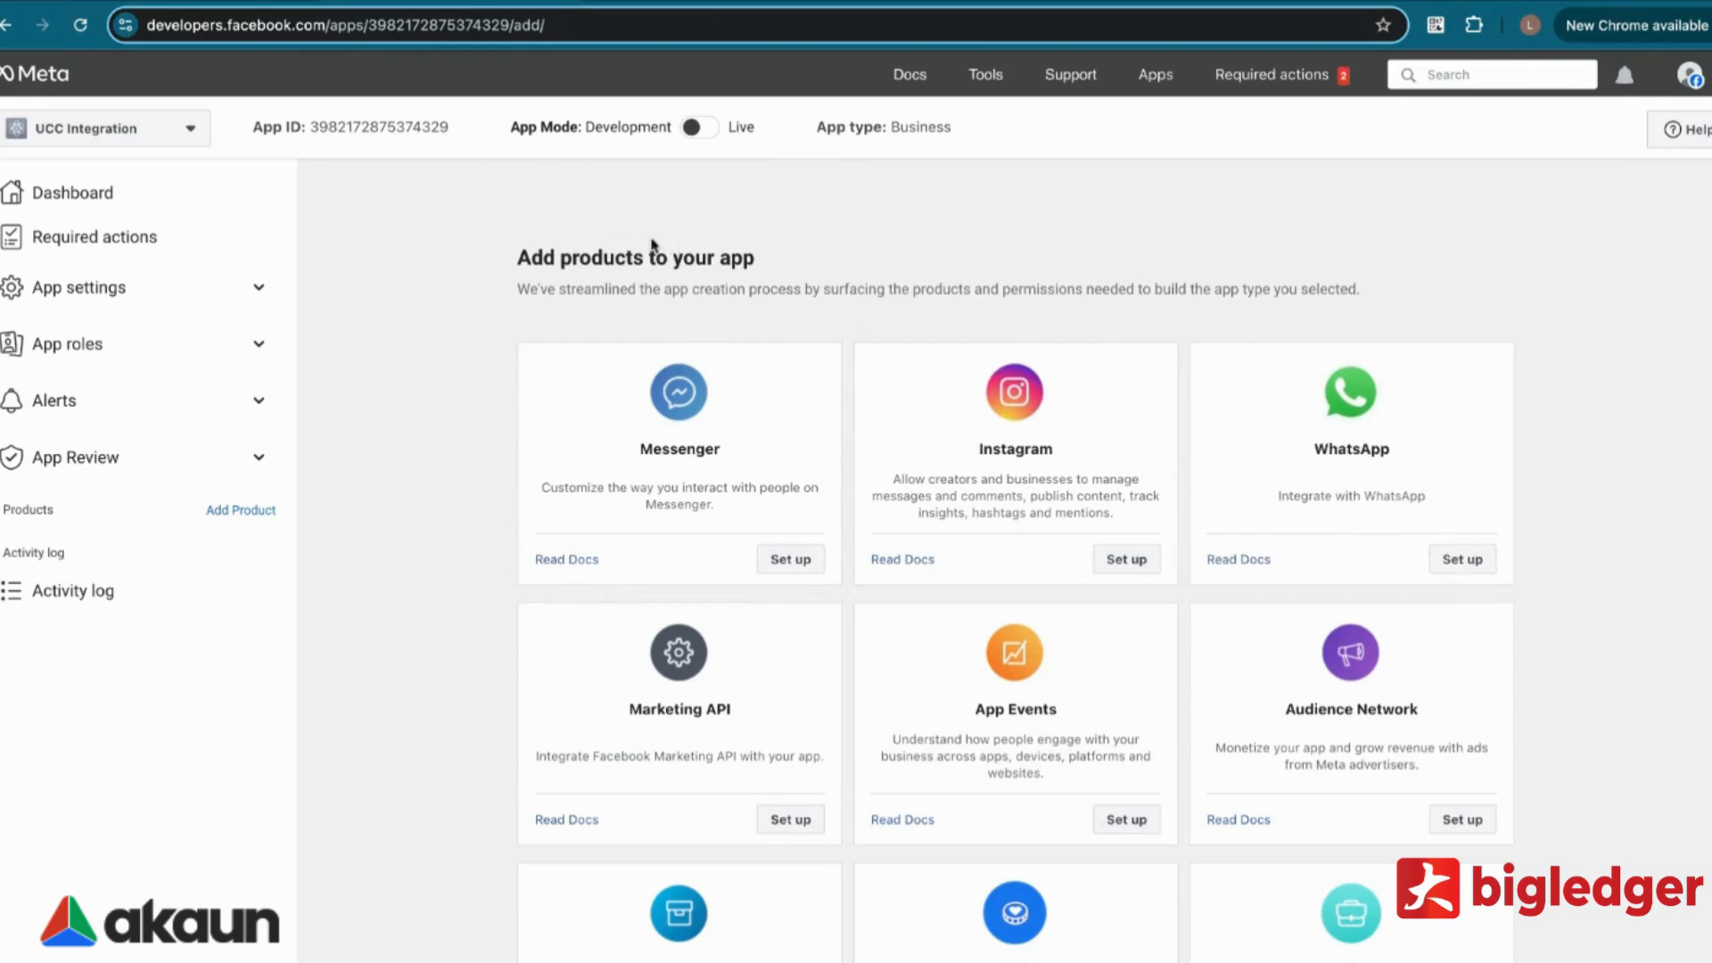
# Step: Set up the Messenger product from the Add products page
pyautogui.scroll(-3, 859, 686)
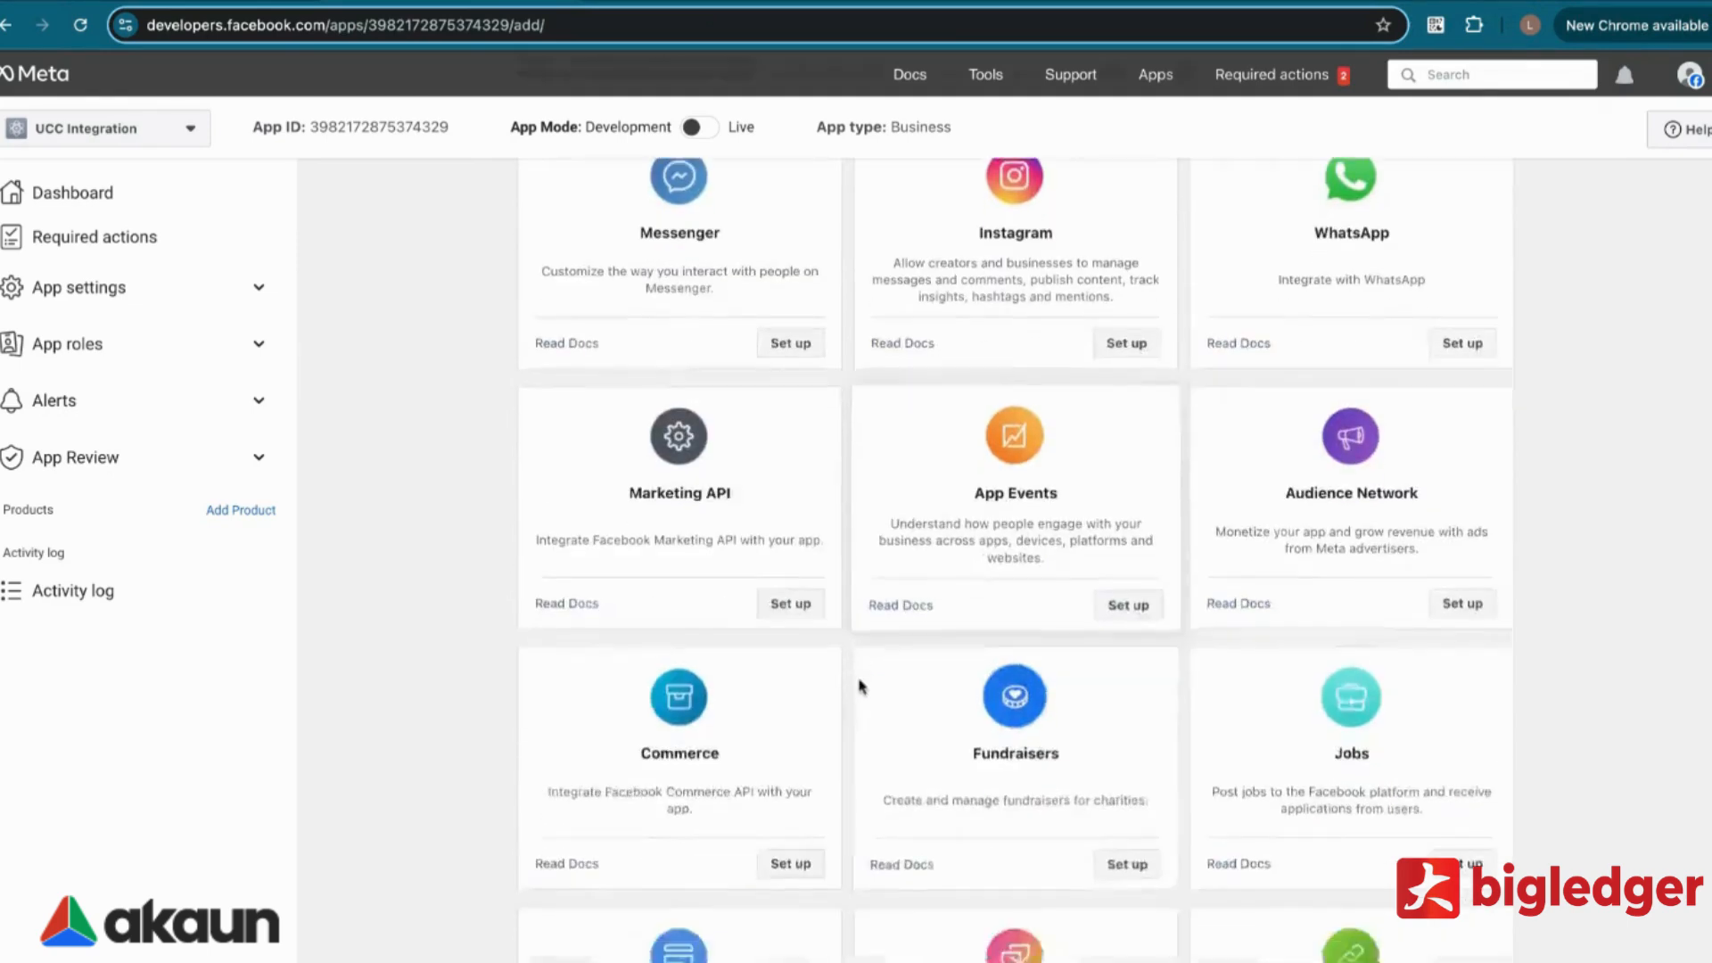
pyautogui.scroll(3, 861, 685)
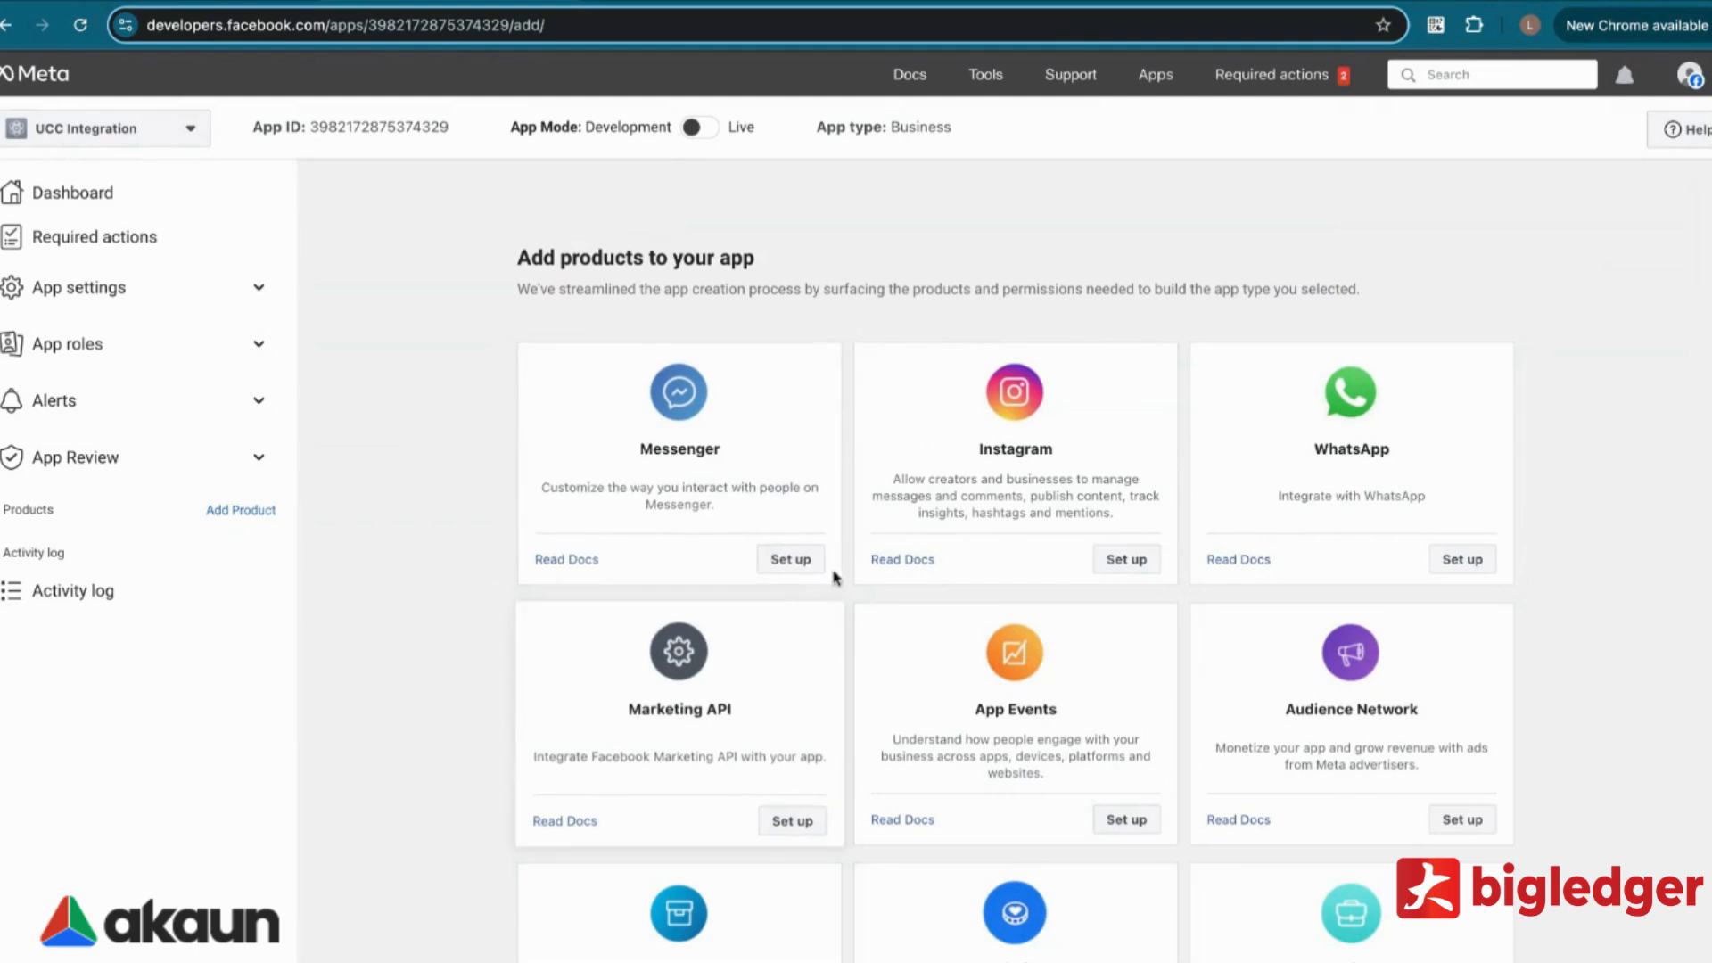
pyautogui.click(803, 565)
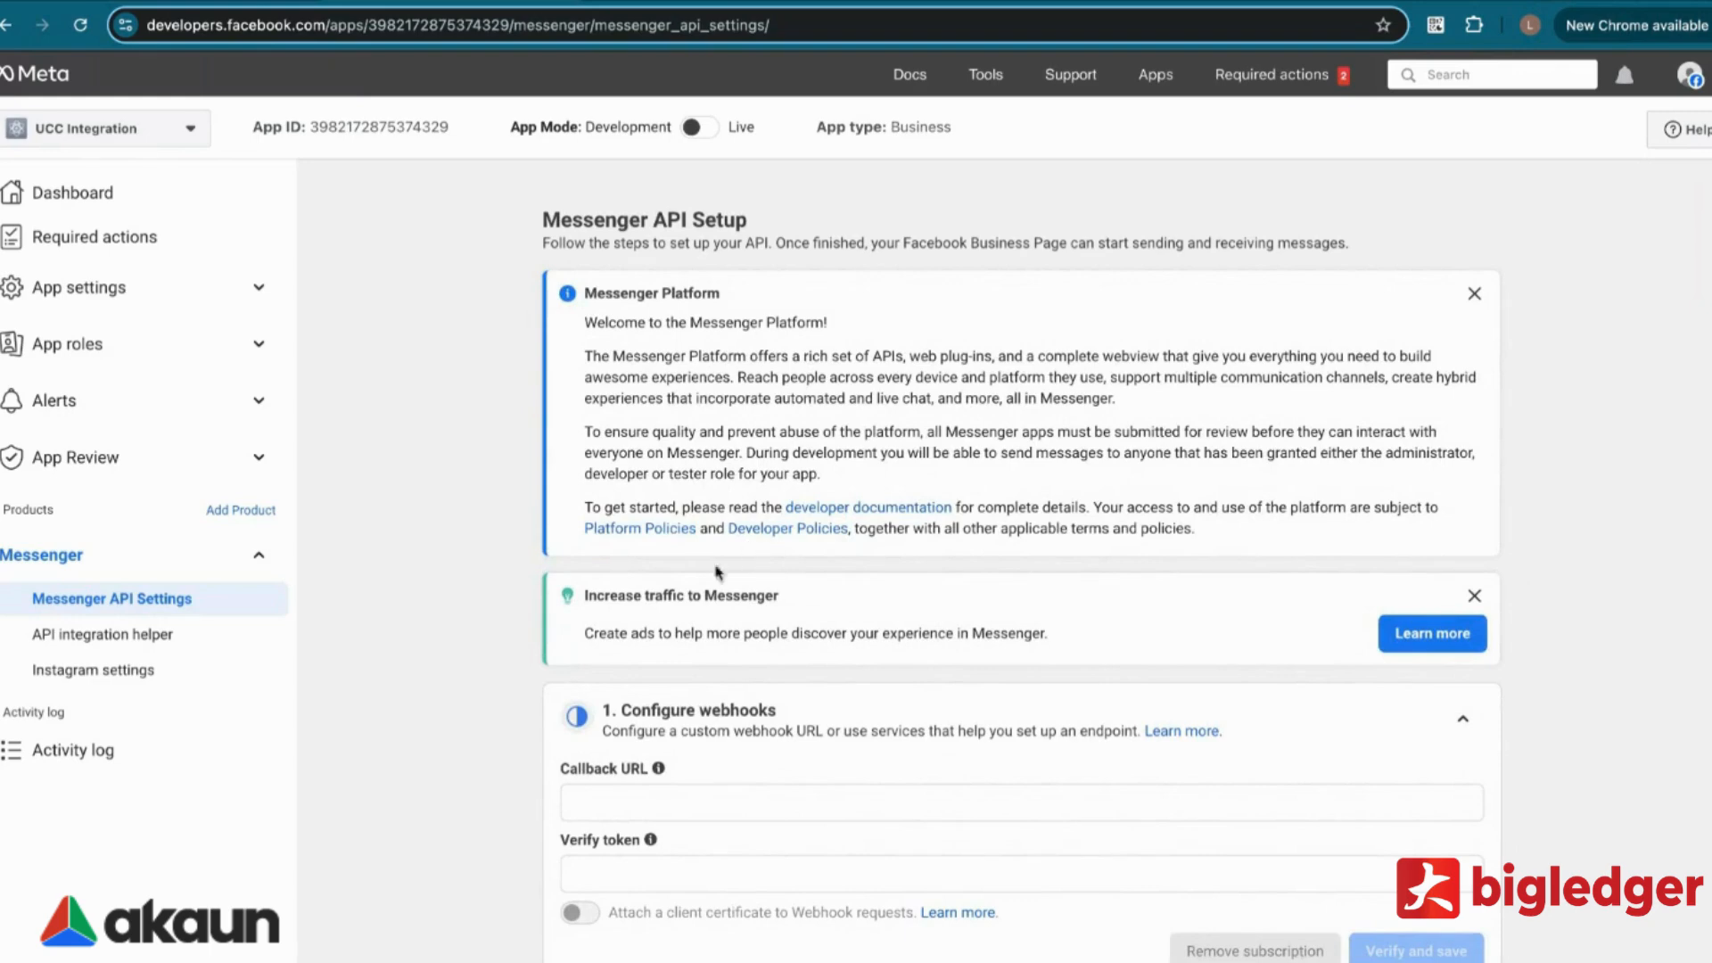
# Step: Paste the messenger receive callback URL and verify token into the webhook settings, then verify and save
pyautogui.scroll(-2, 740, 774)
pyautogui.click(671, 657)
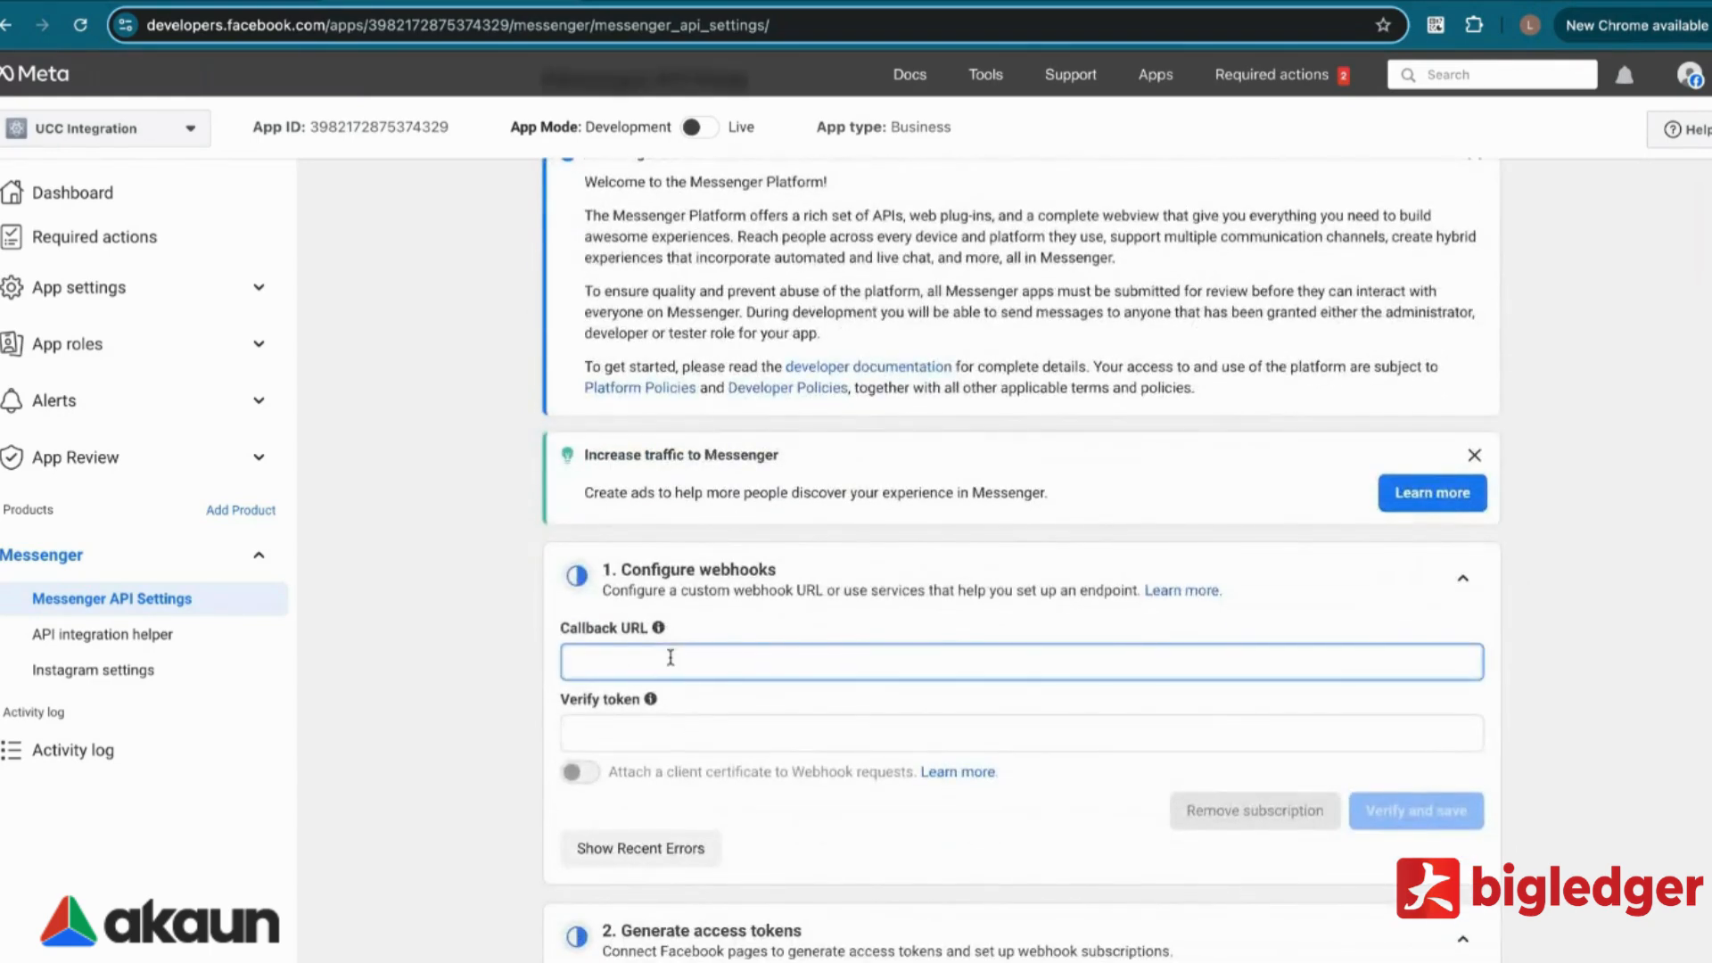
pyautogui.press('super+Tab')
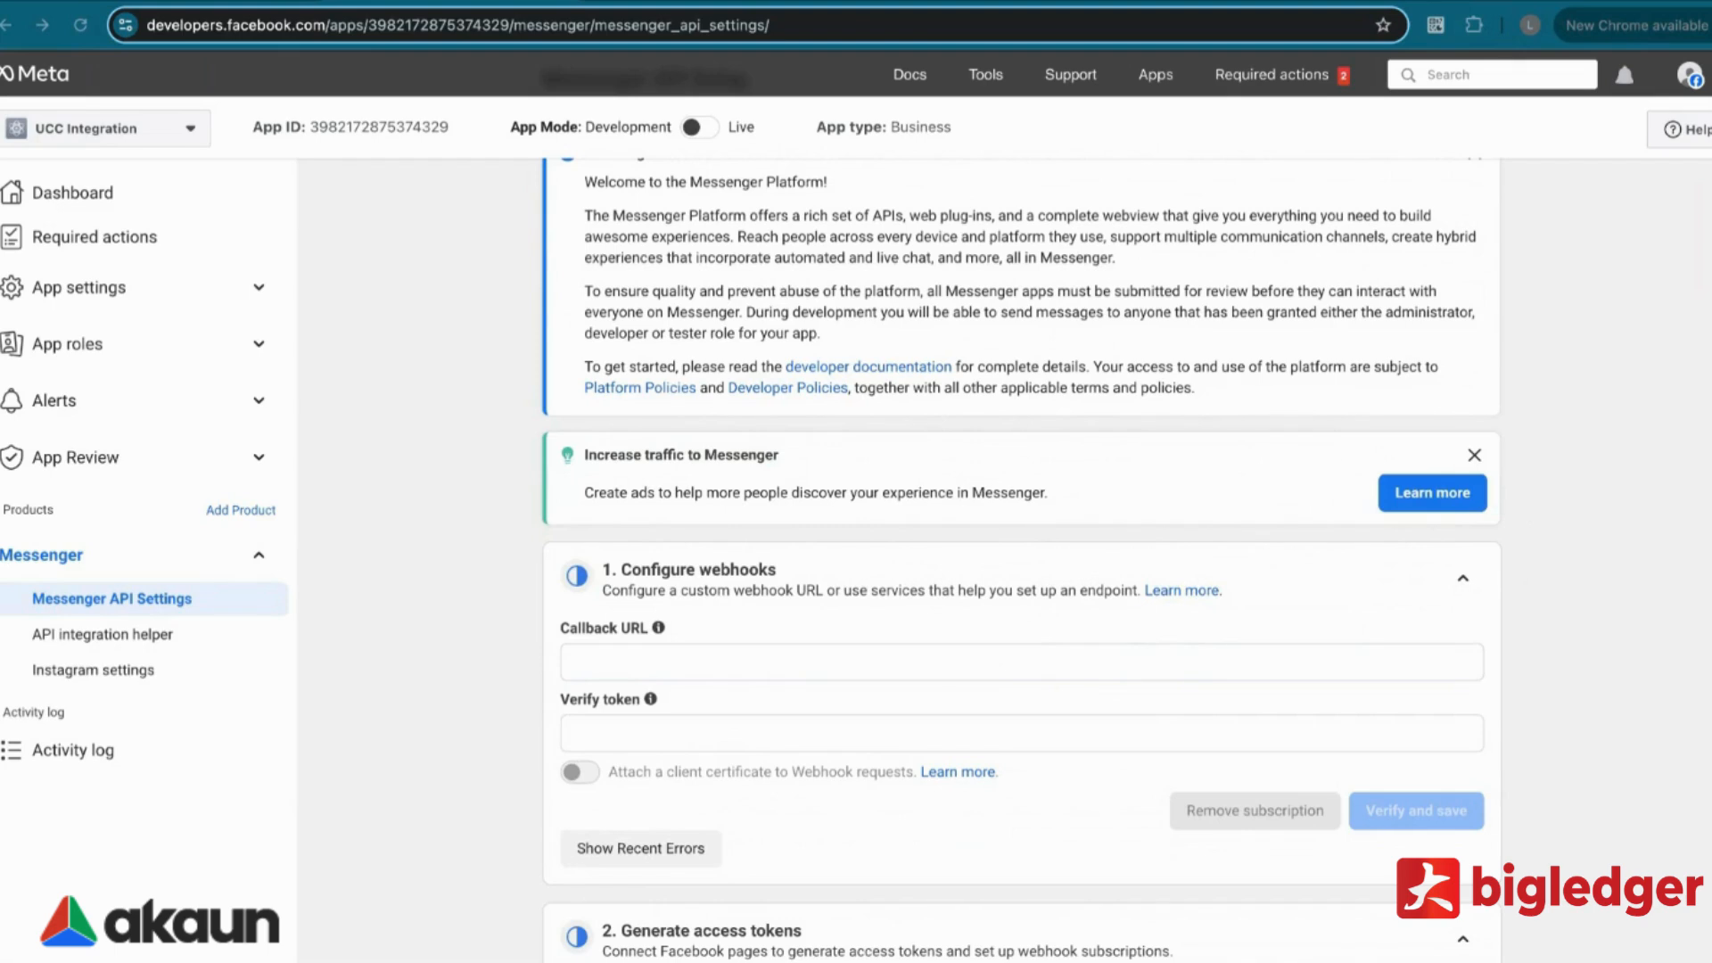
pyautogui.press('super+Tab')
pyautogui.write('https://api.ailedger.com/v1/integration/channels/facebook/messenger/receive')
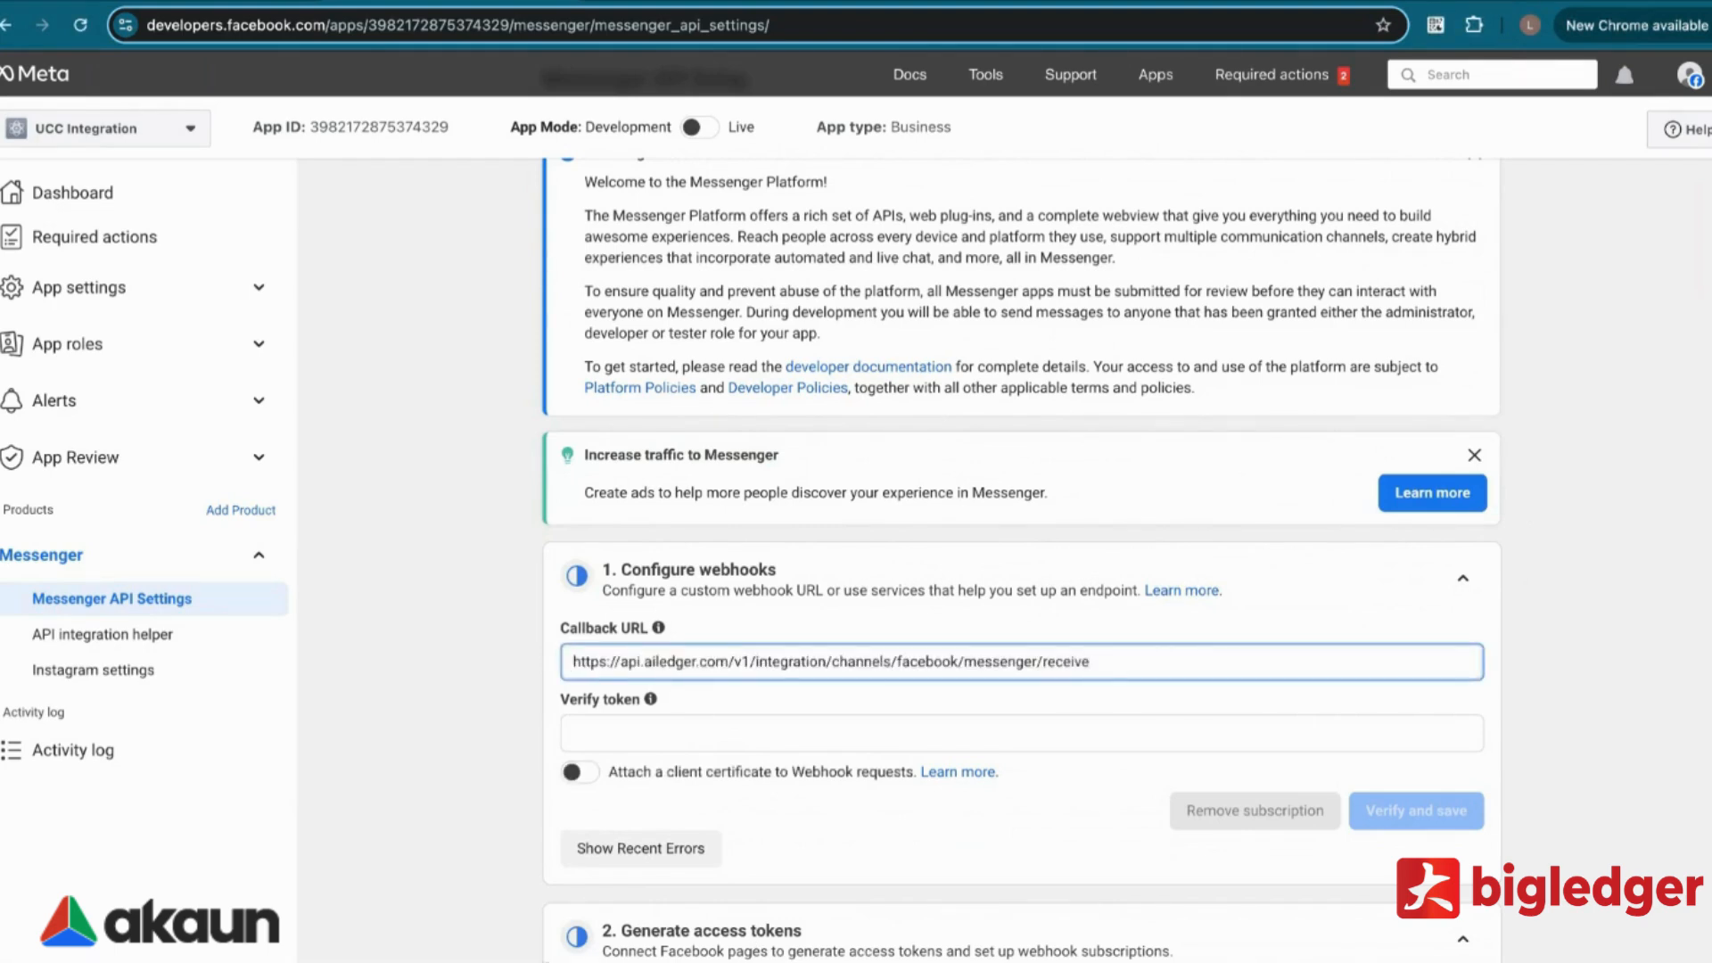
pyautogui.press('super+Tab')
pyautogui.click(648, 724)
pyautogui.press('super+v')
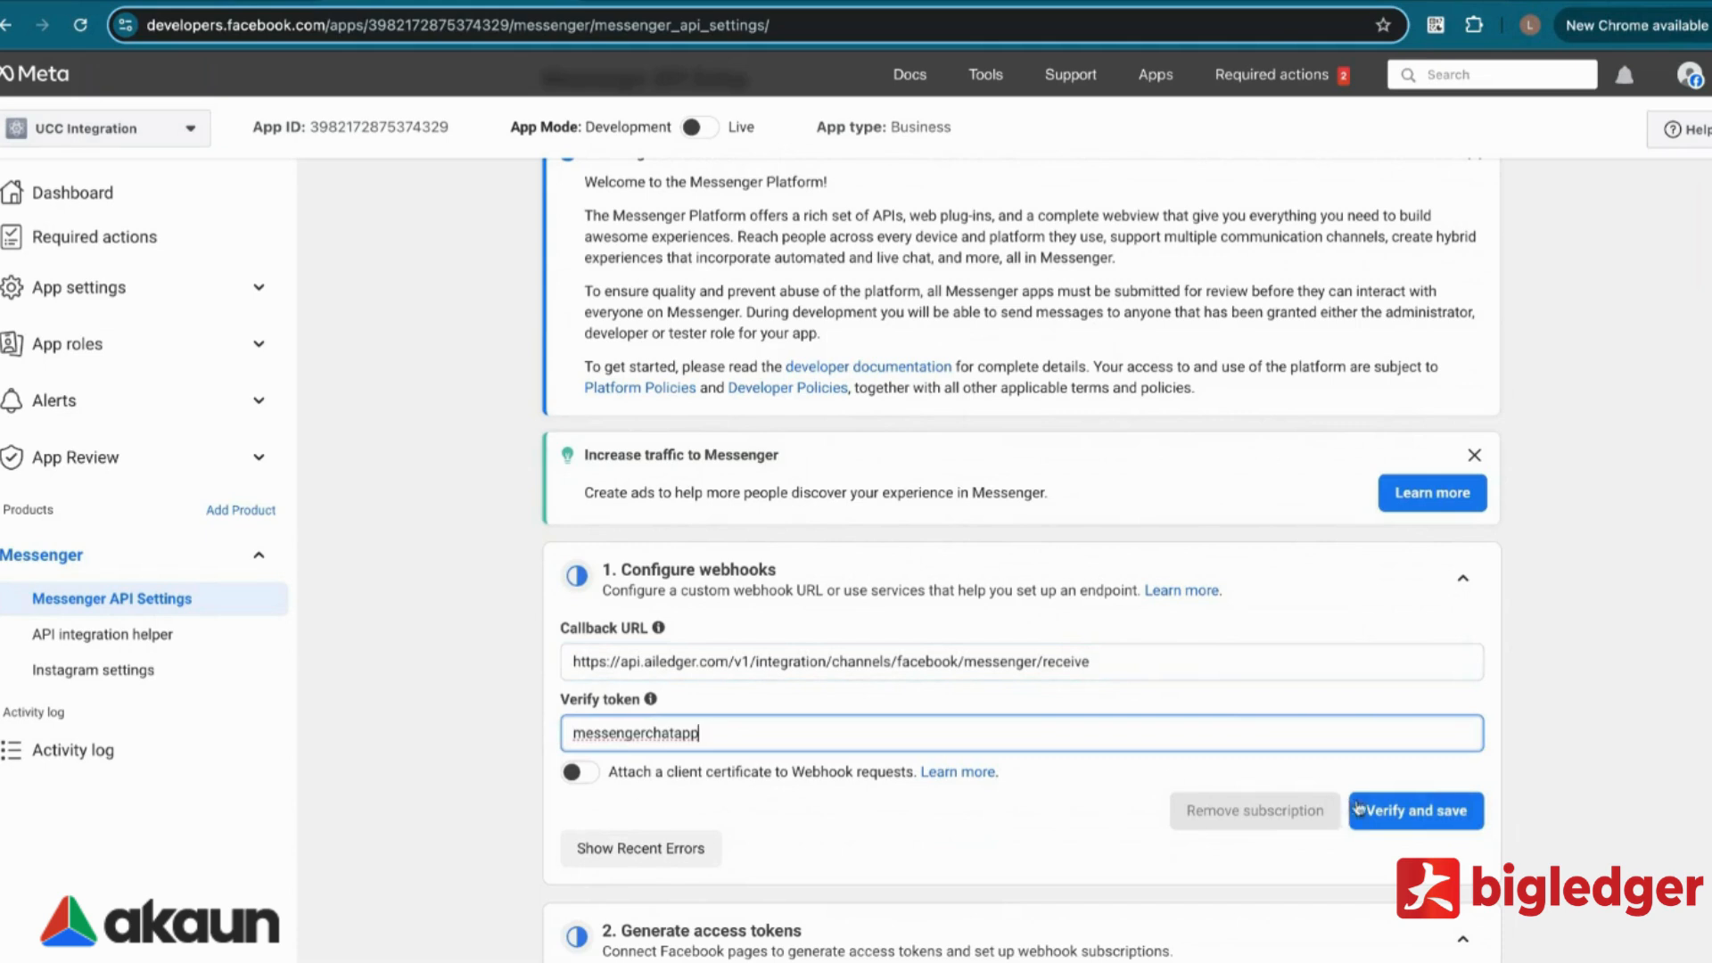
pyautogui.click(1415, 812)
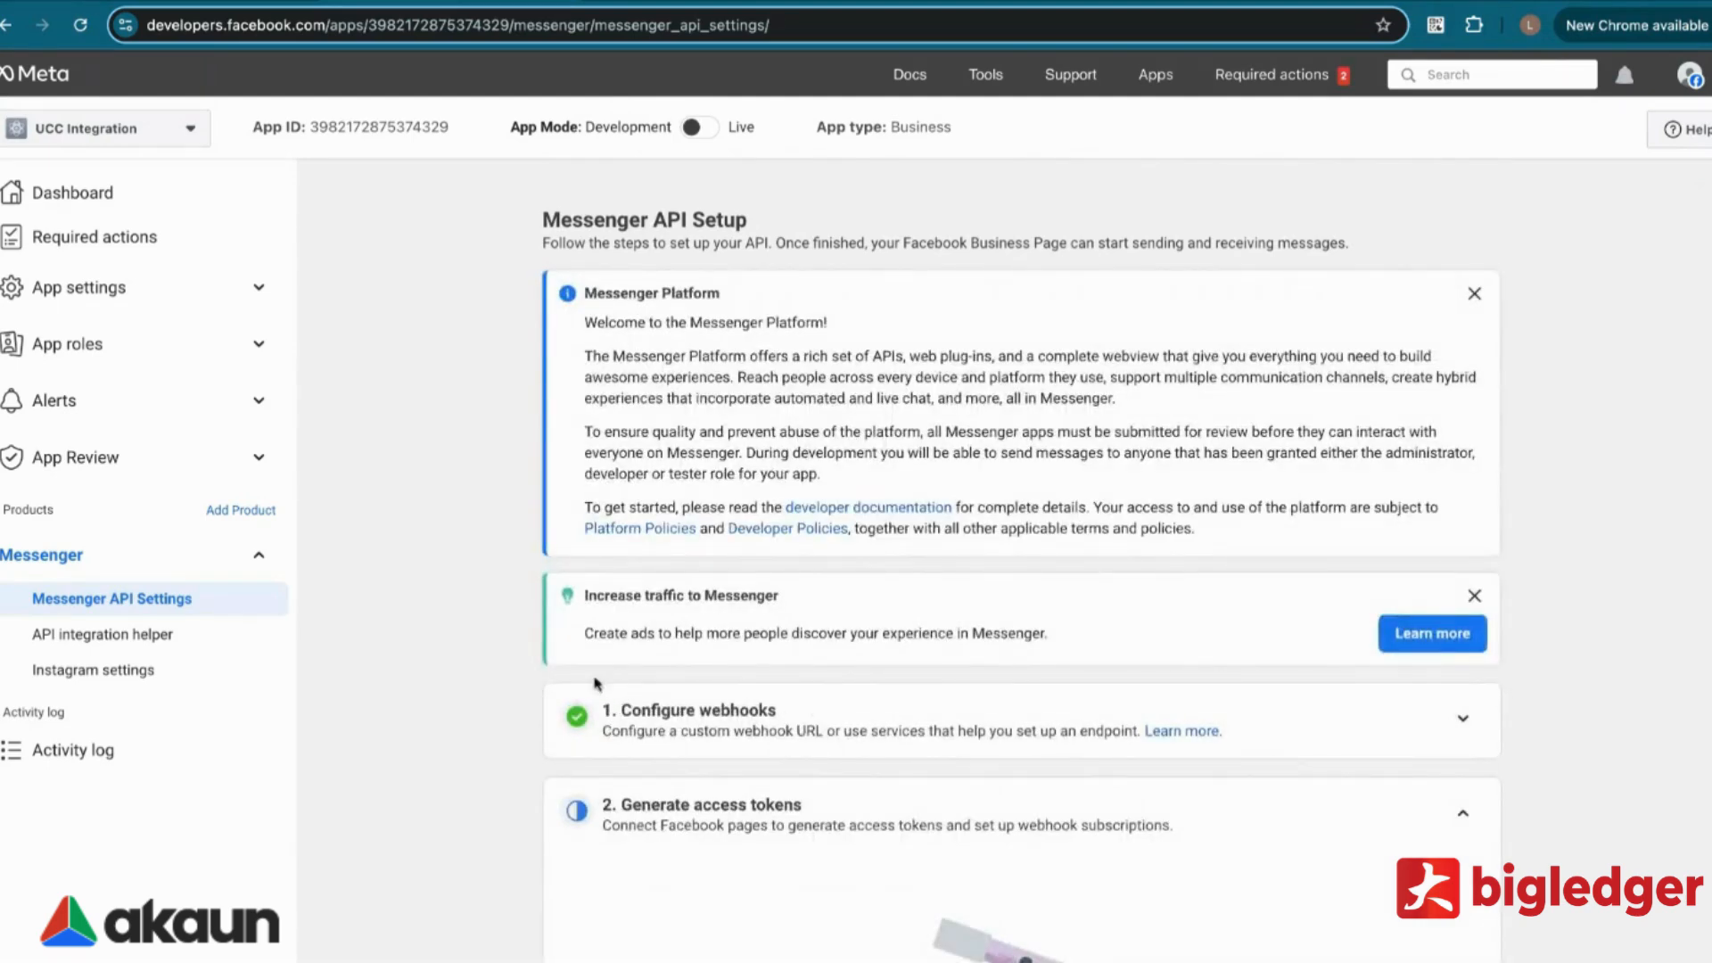
# Step: Link the Bigledger Facebook page to the app in the Generate access tokens section
pyautogui.scroll(-3, 887, 703)
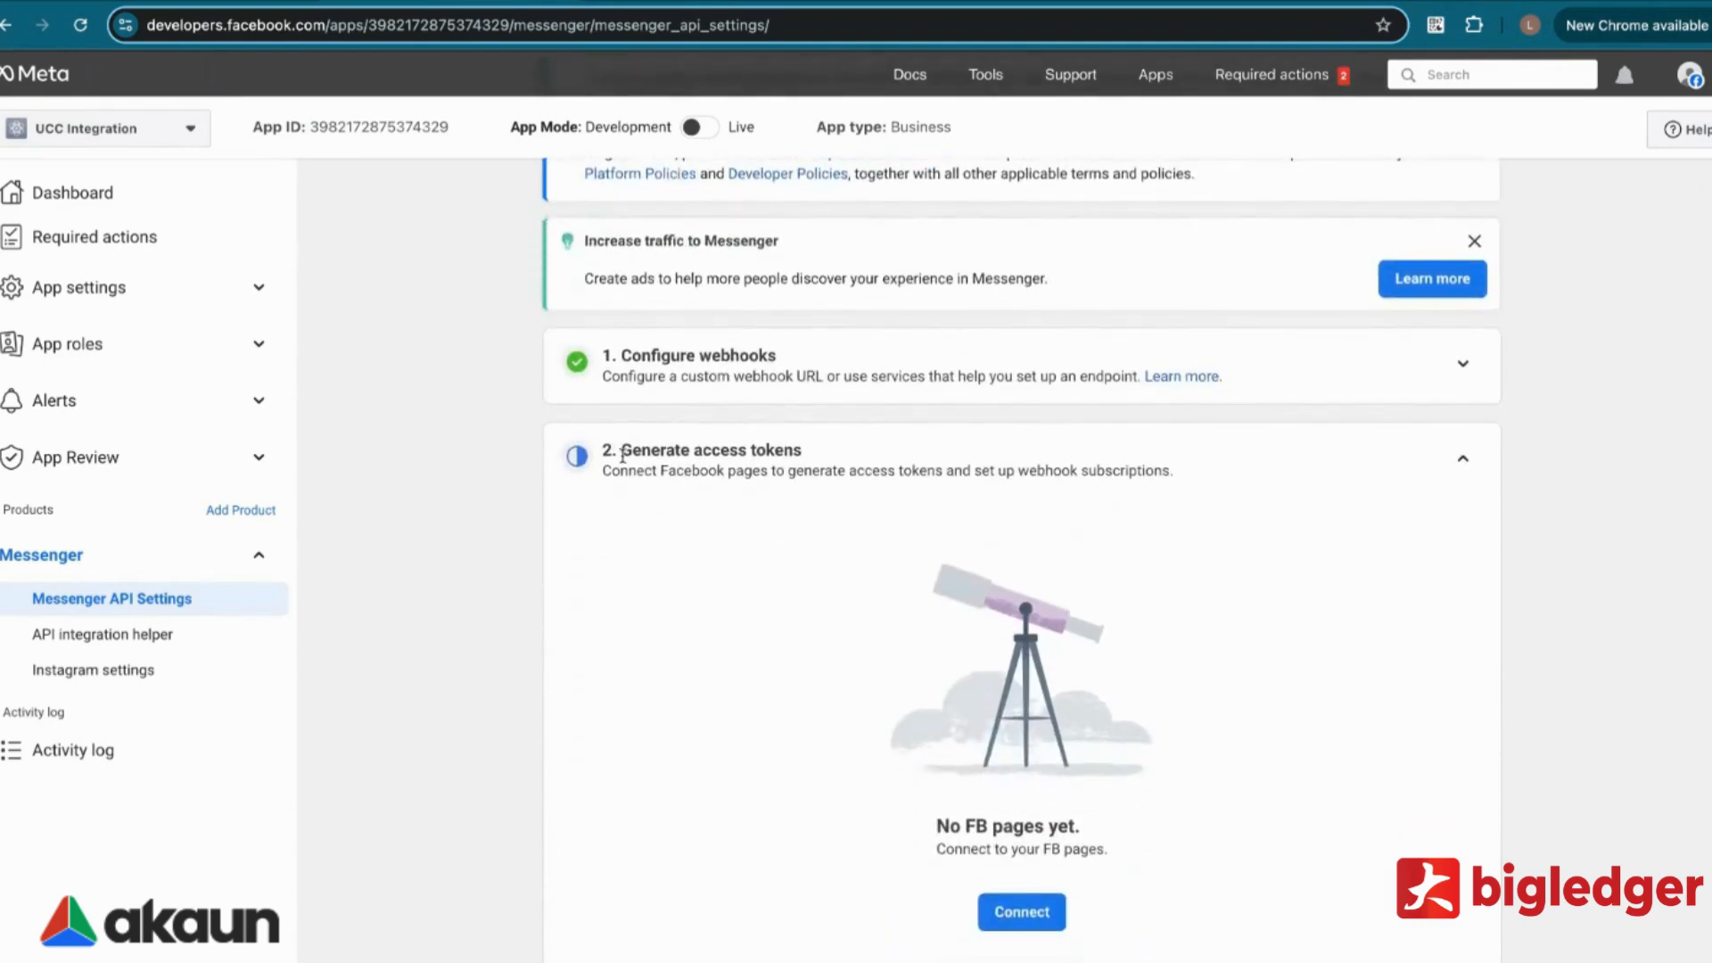
pyautogui.moveTo(622, 452); pyautogui.dragTo(804, 470)
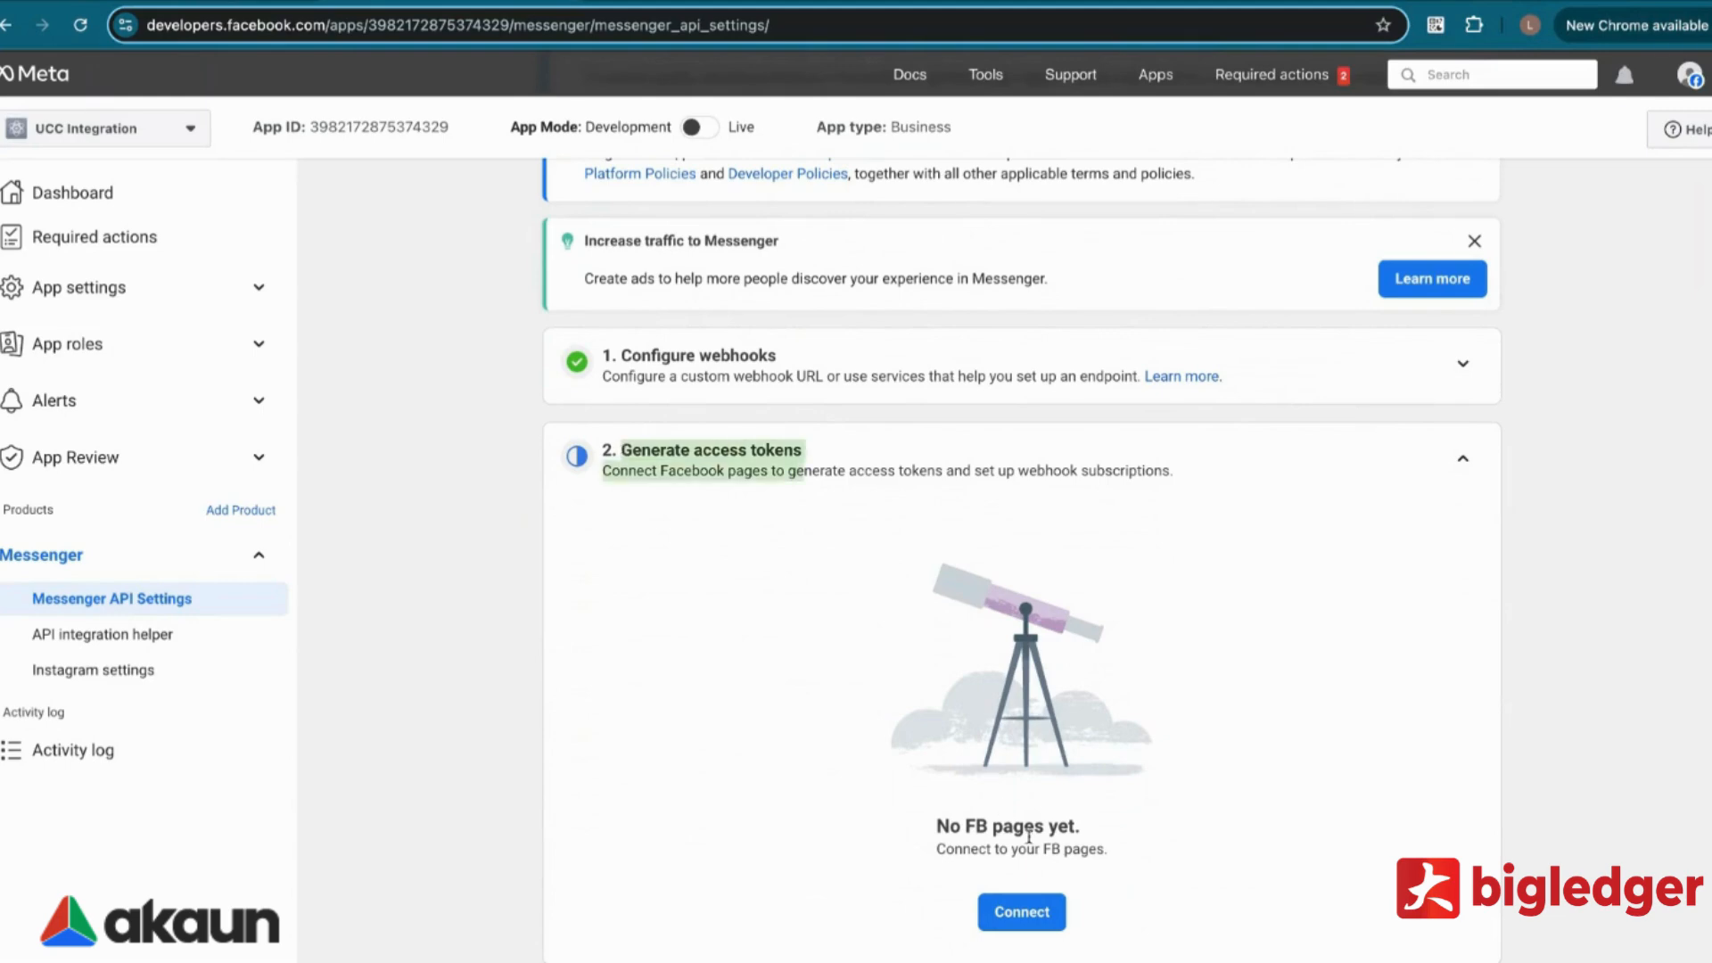
pyautogui.scroll(-2, 847, 606)
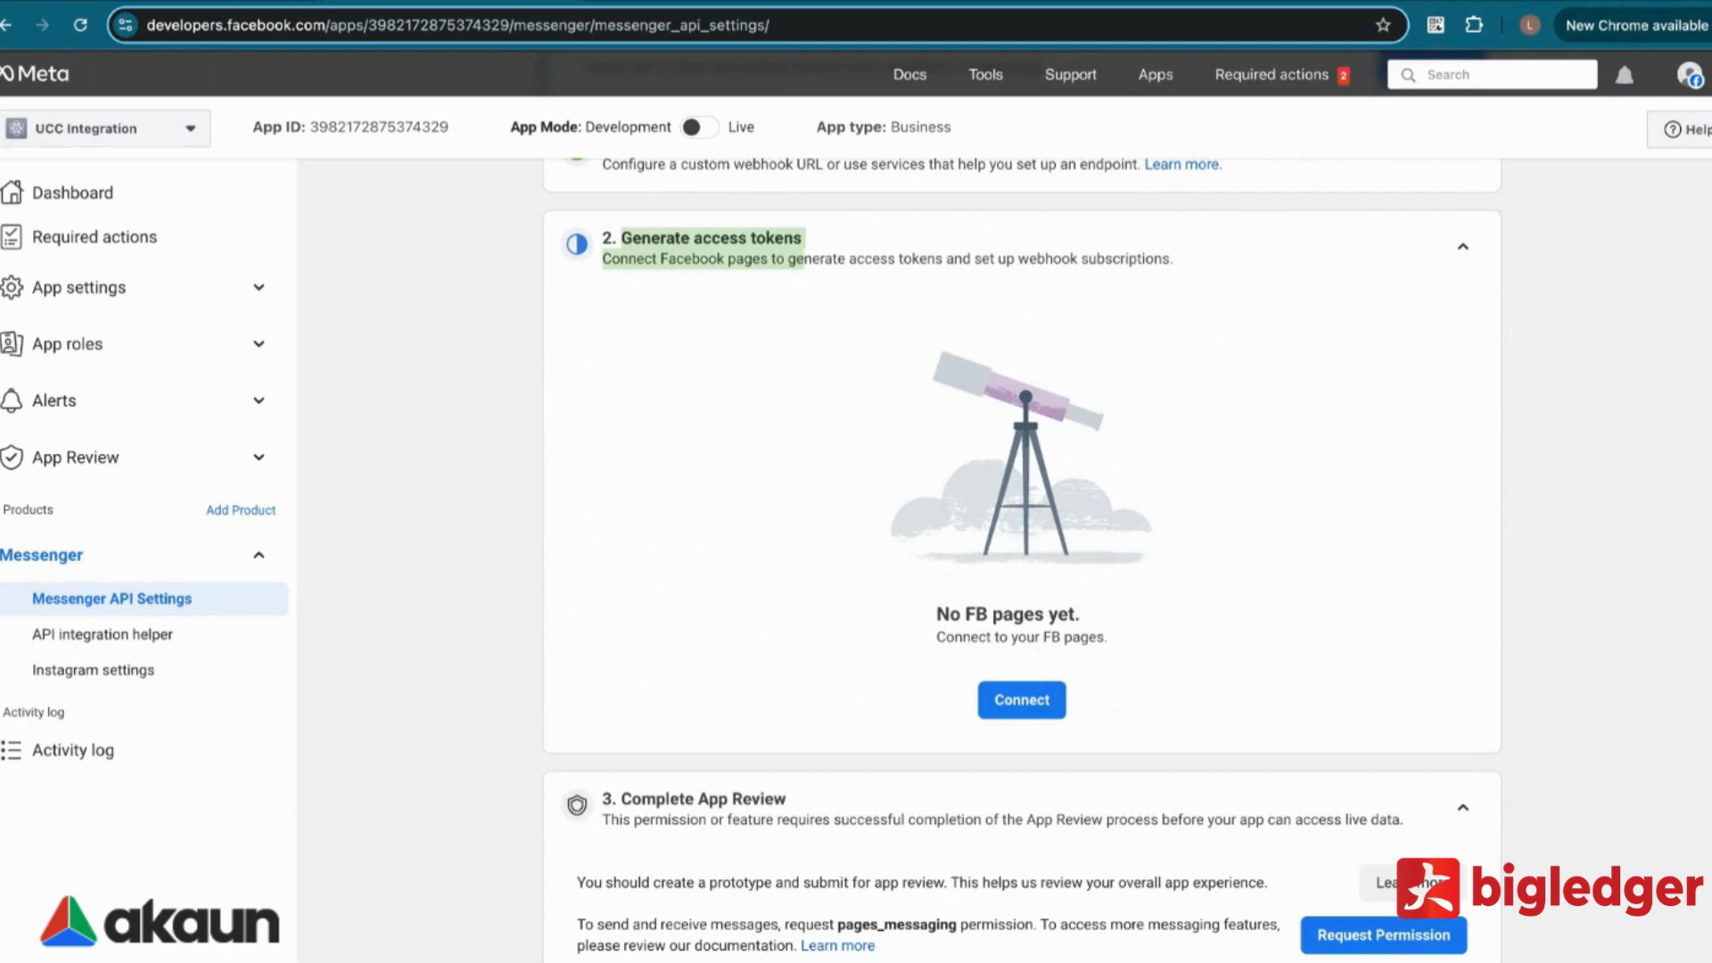
pyautogui.click(1027, 711)
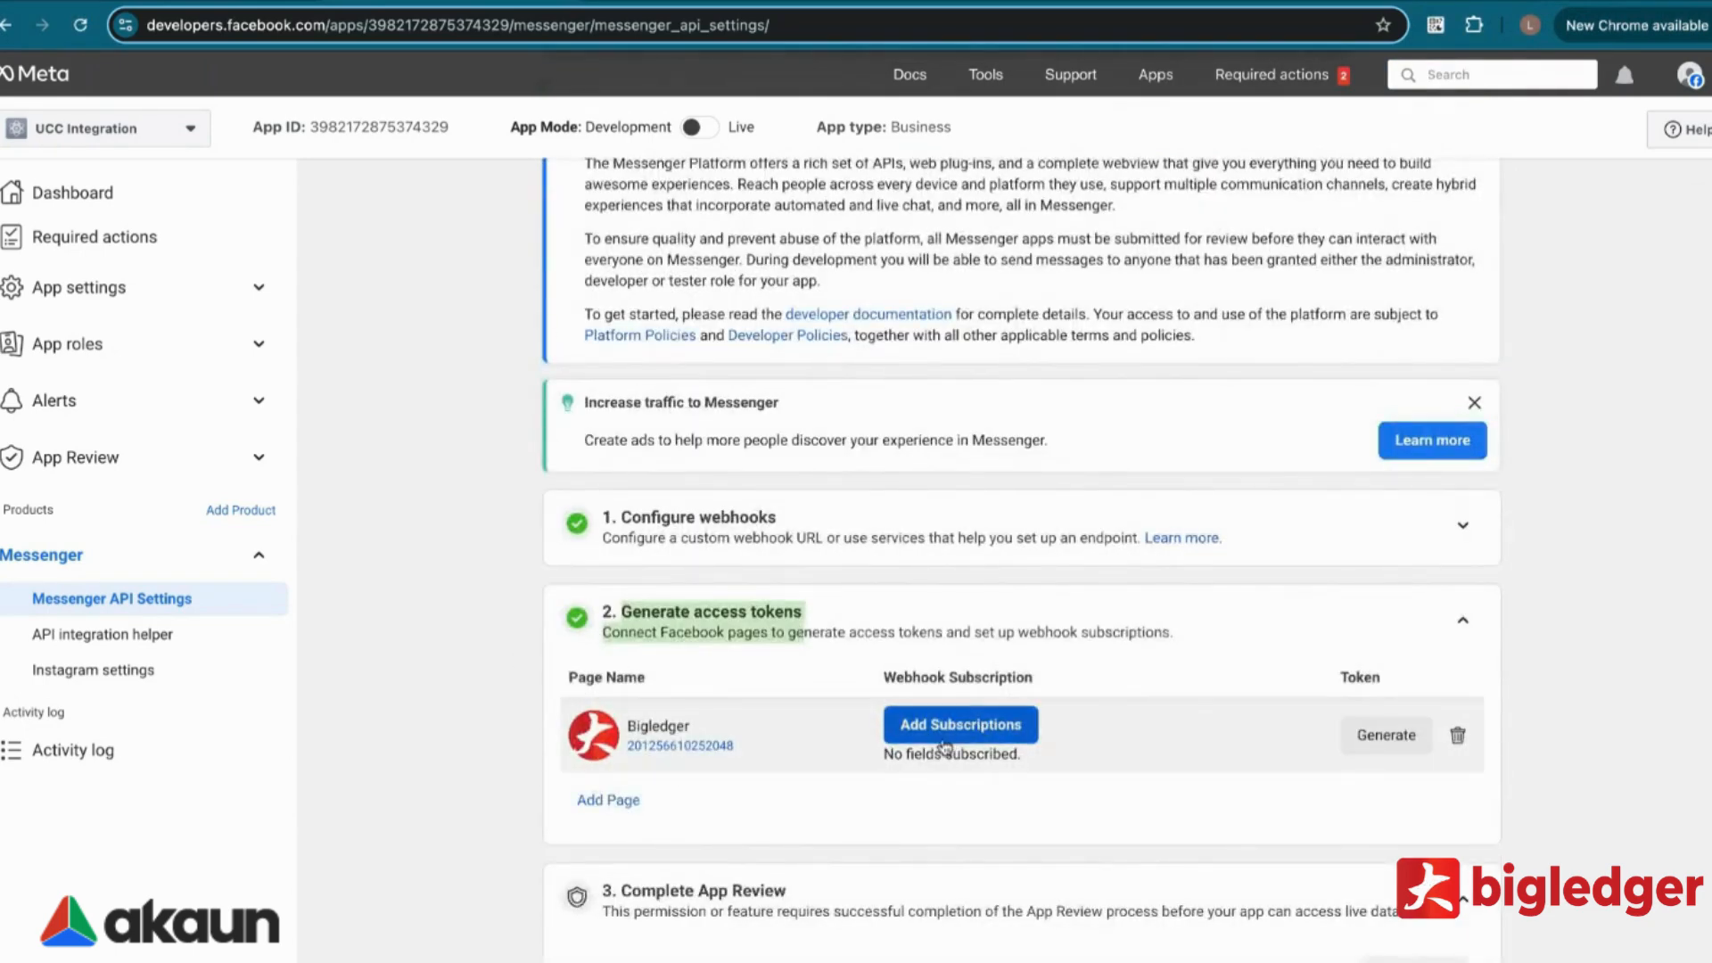
pyautogui.scroll(-1, 1109, 678)
pyautogui.scroll(-2, 1108, 678)
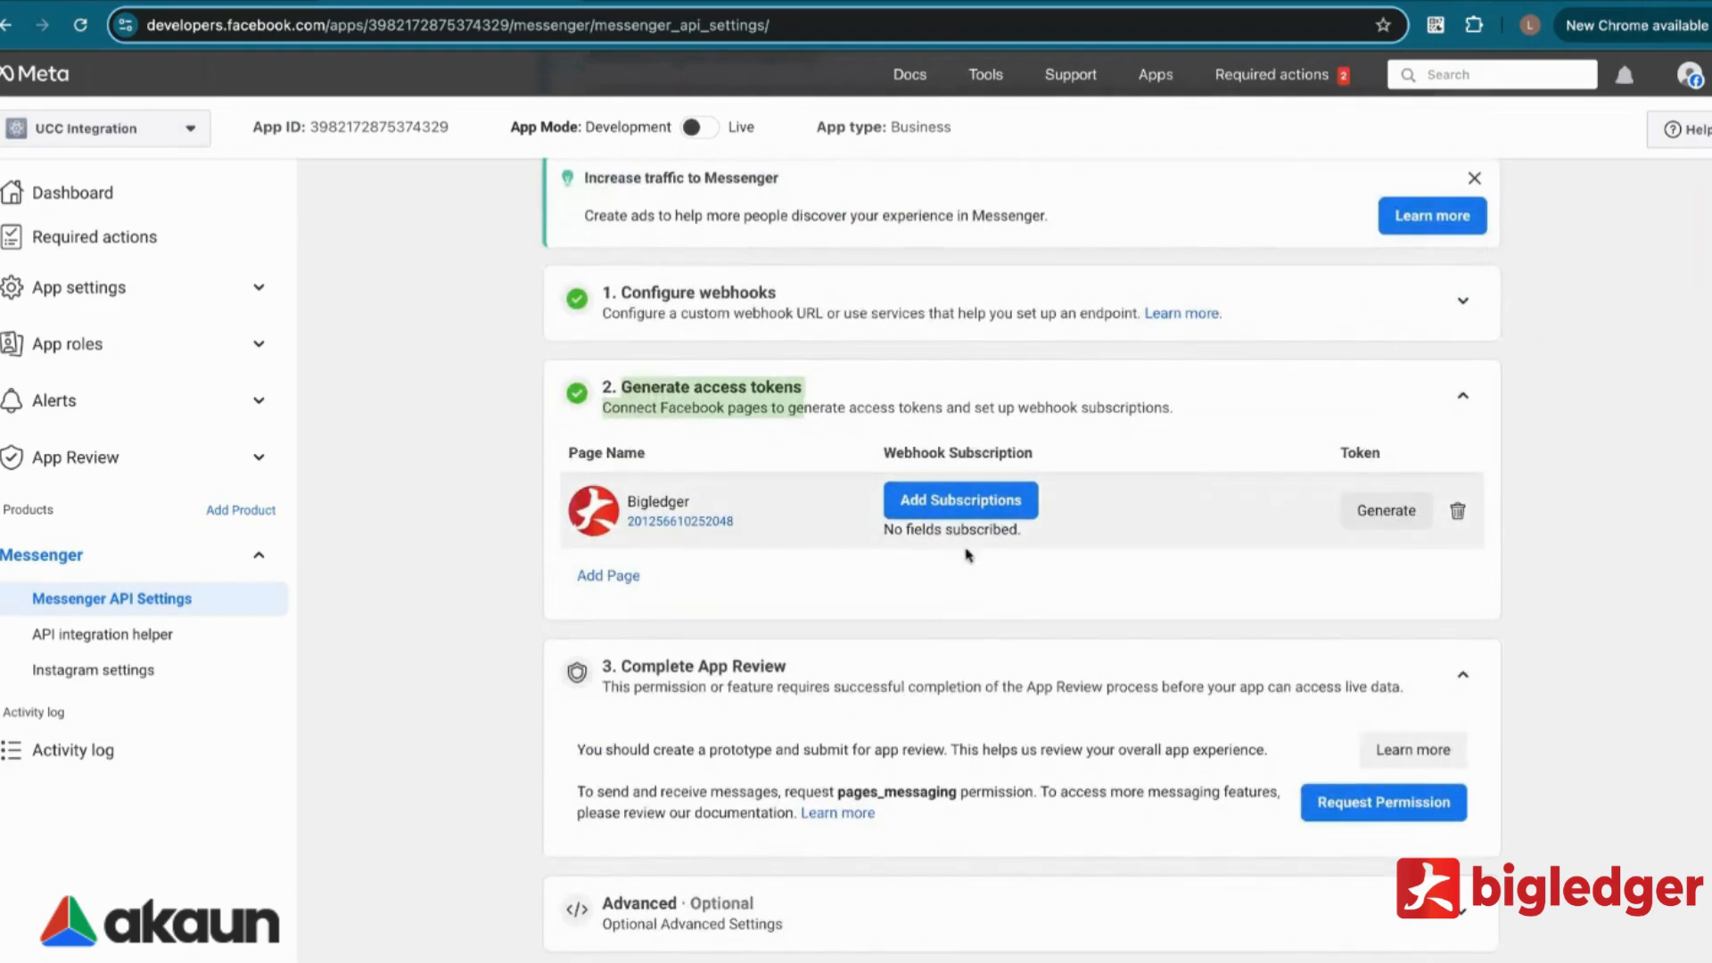
# Step: Select messages, message_deliveries and message_reads as Bigledger's webhook fields and confirm
pyautogui.click(957, 515)
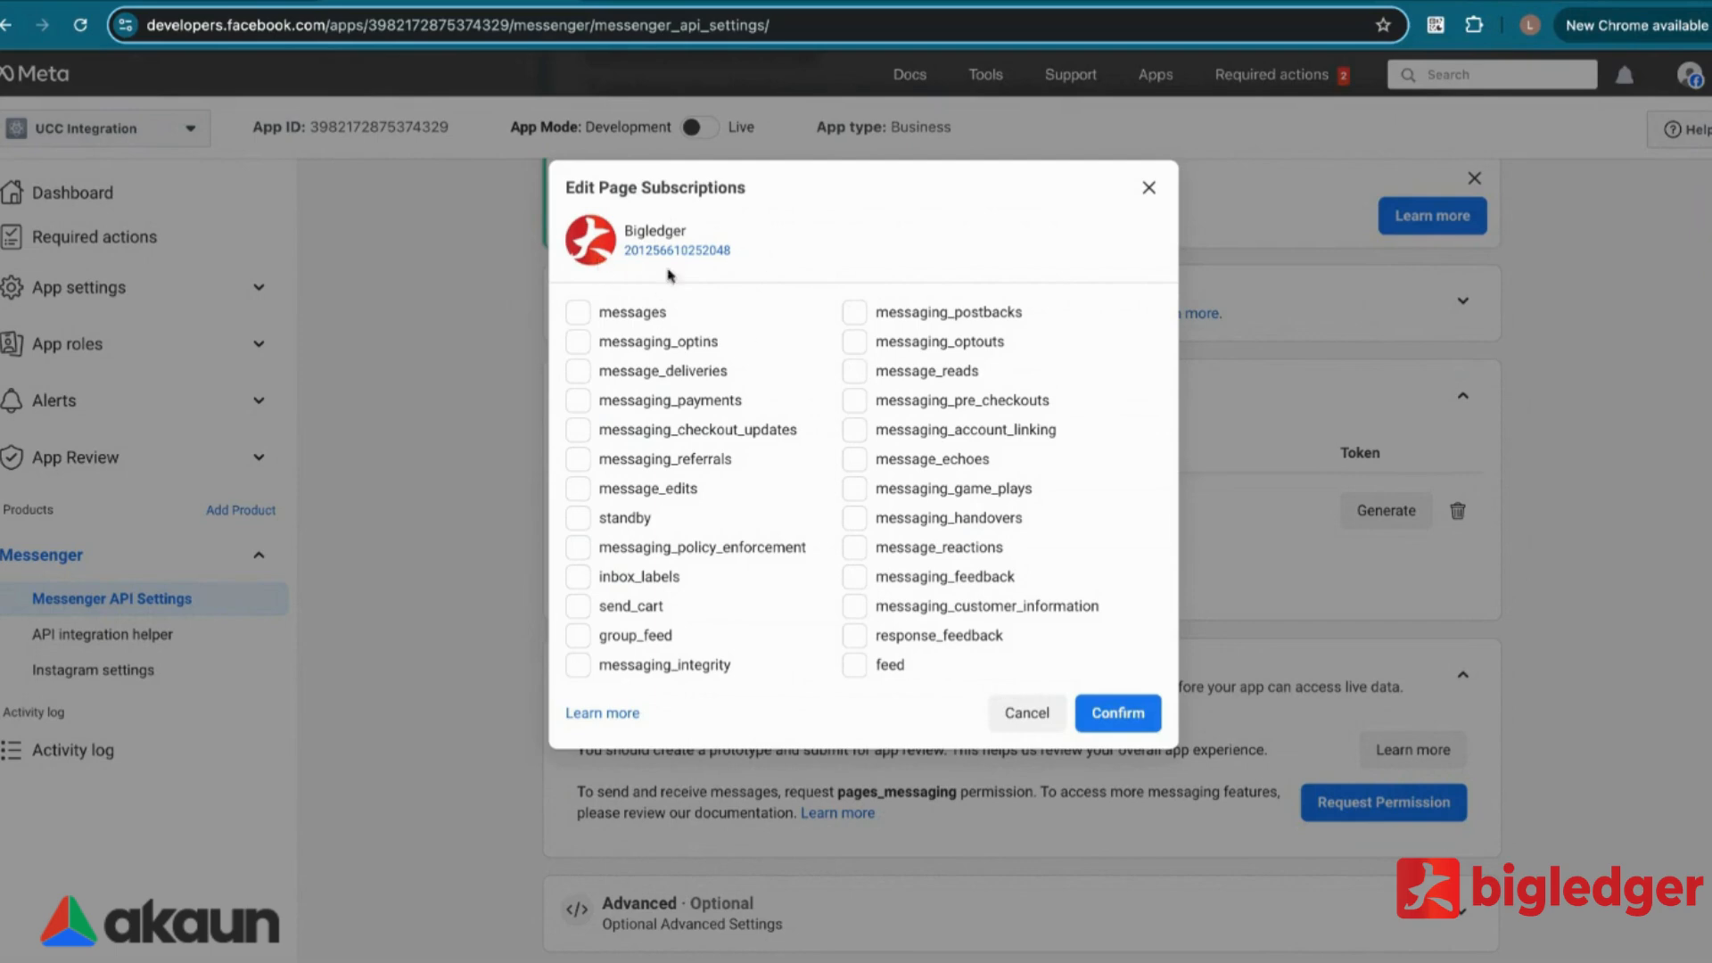
pyautogui.click(581, 321)
pyautogui.click(577, 374)
pyautogui.click(856, 375)
pyautogui.click(1135, 727)
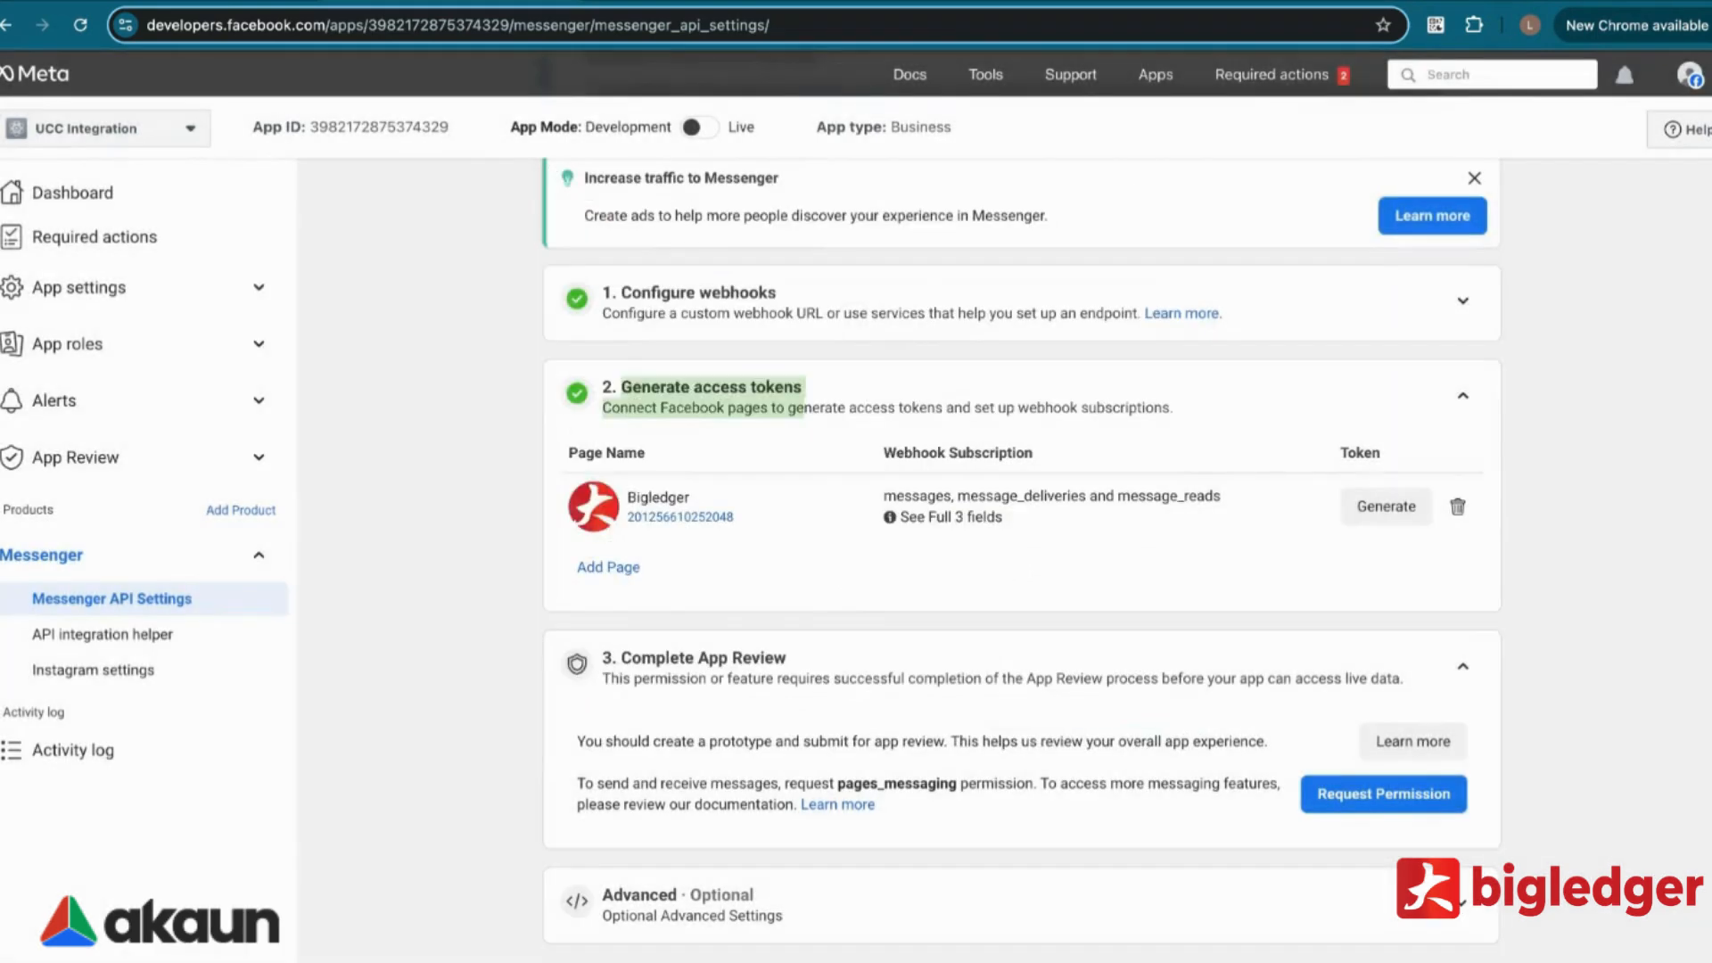
# Step: Generate Bigledger's page access token, acknowledge the warning, and copy the token
pyautogui.click(1395, 514)
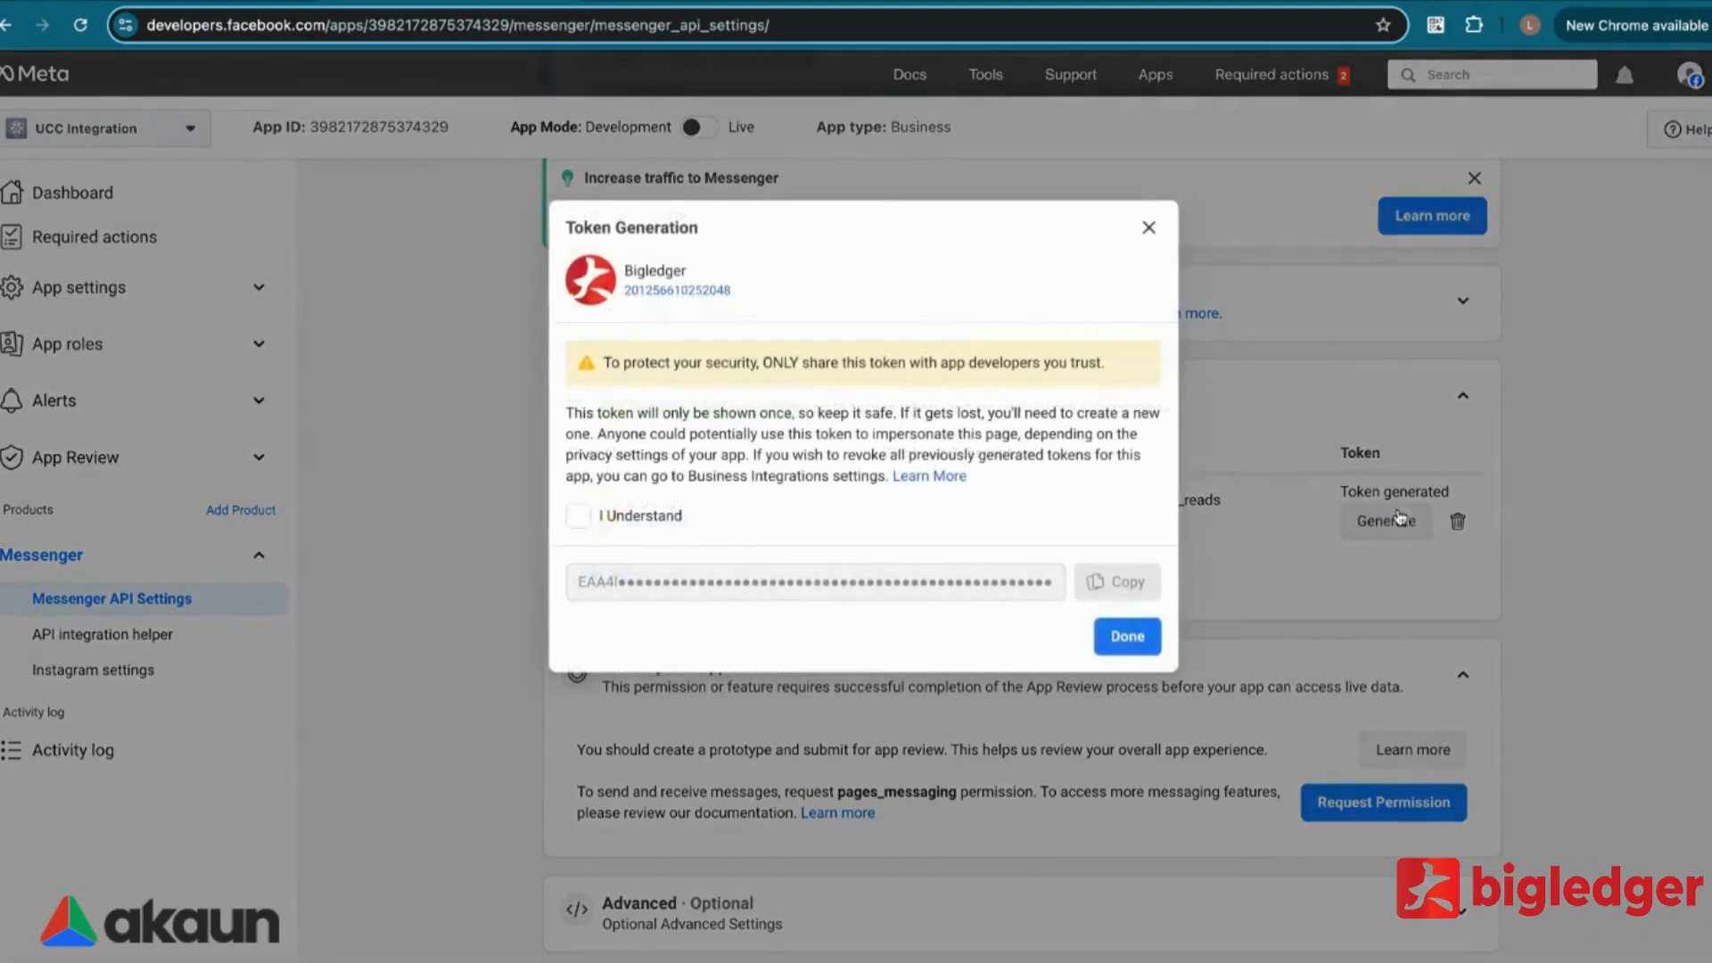
pyautogui.click(612, 528)
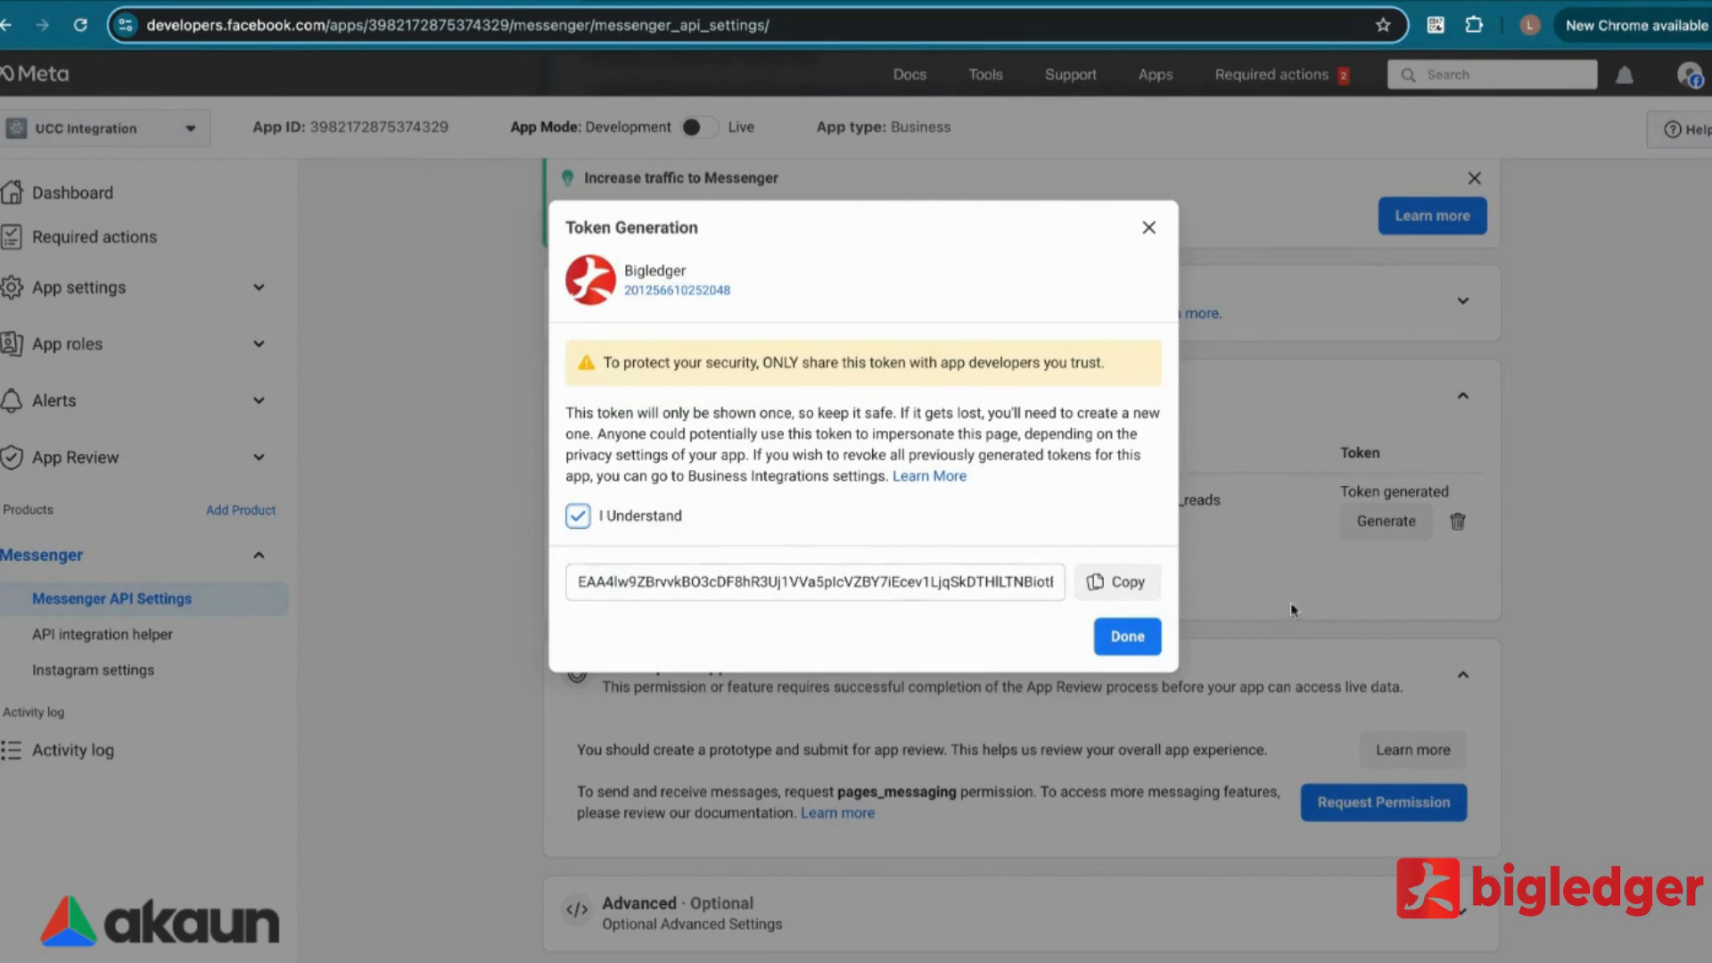
pyautogui.click(1126, 589)
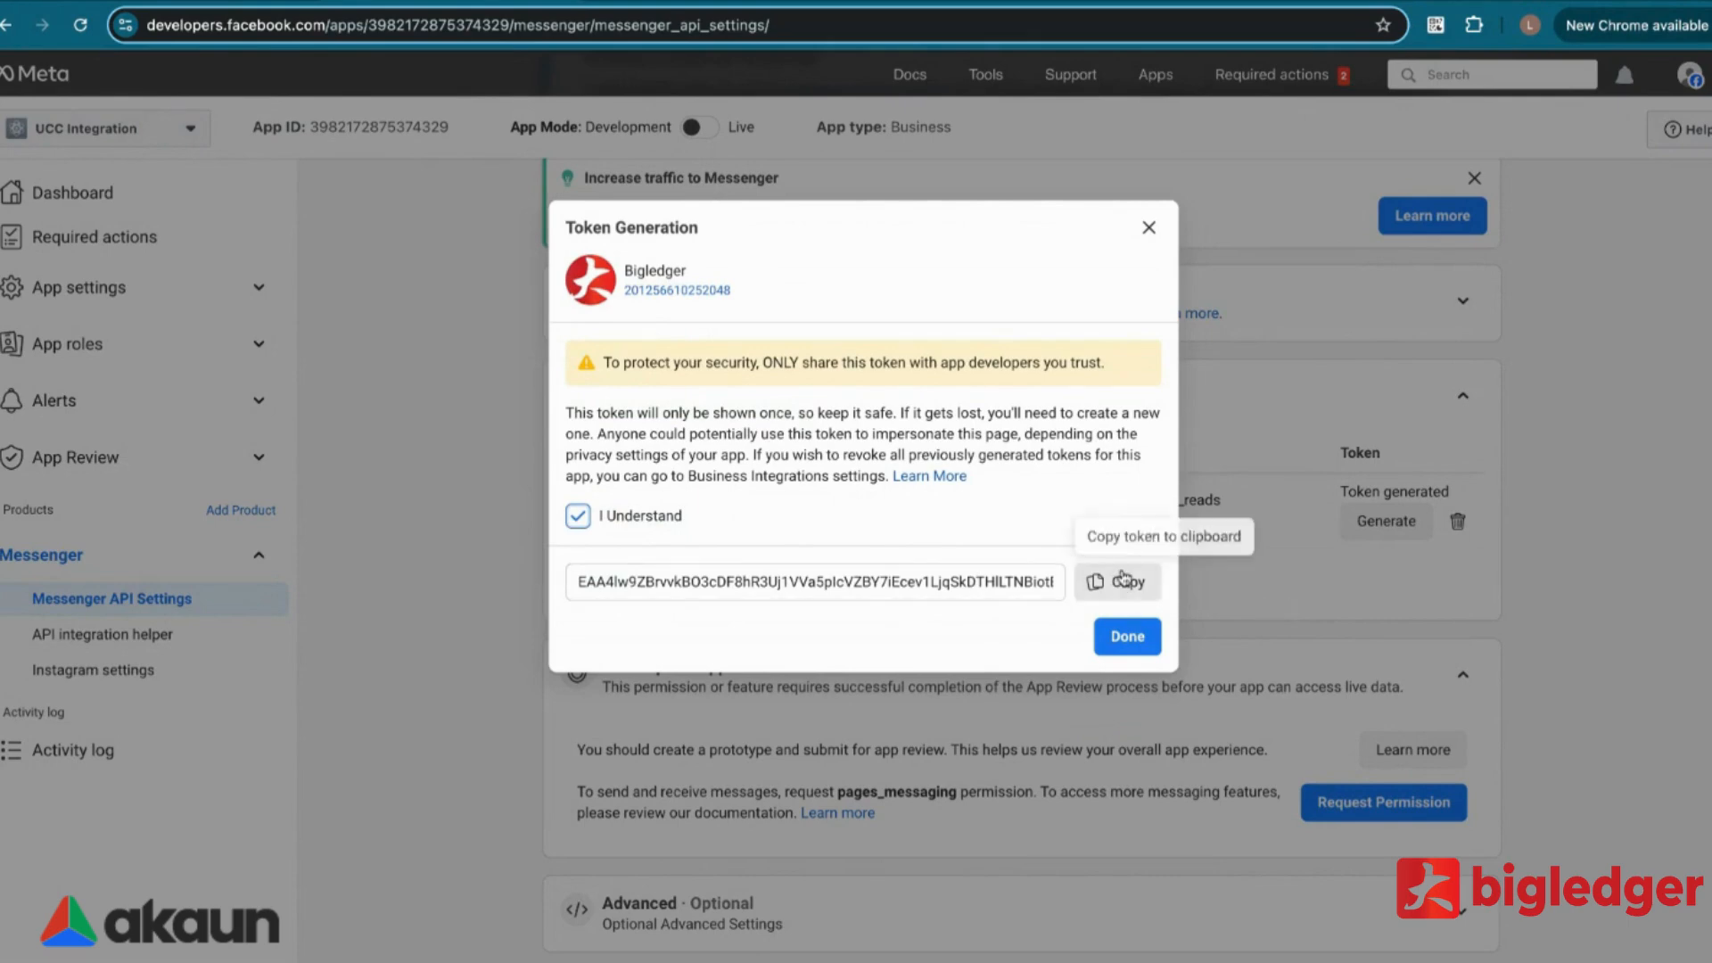
pyautogui.click(1129, 642)
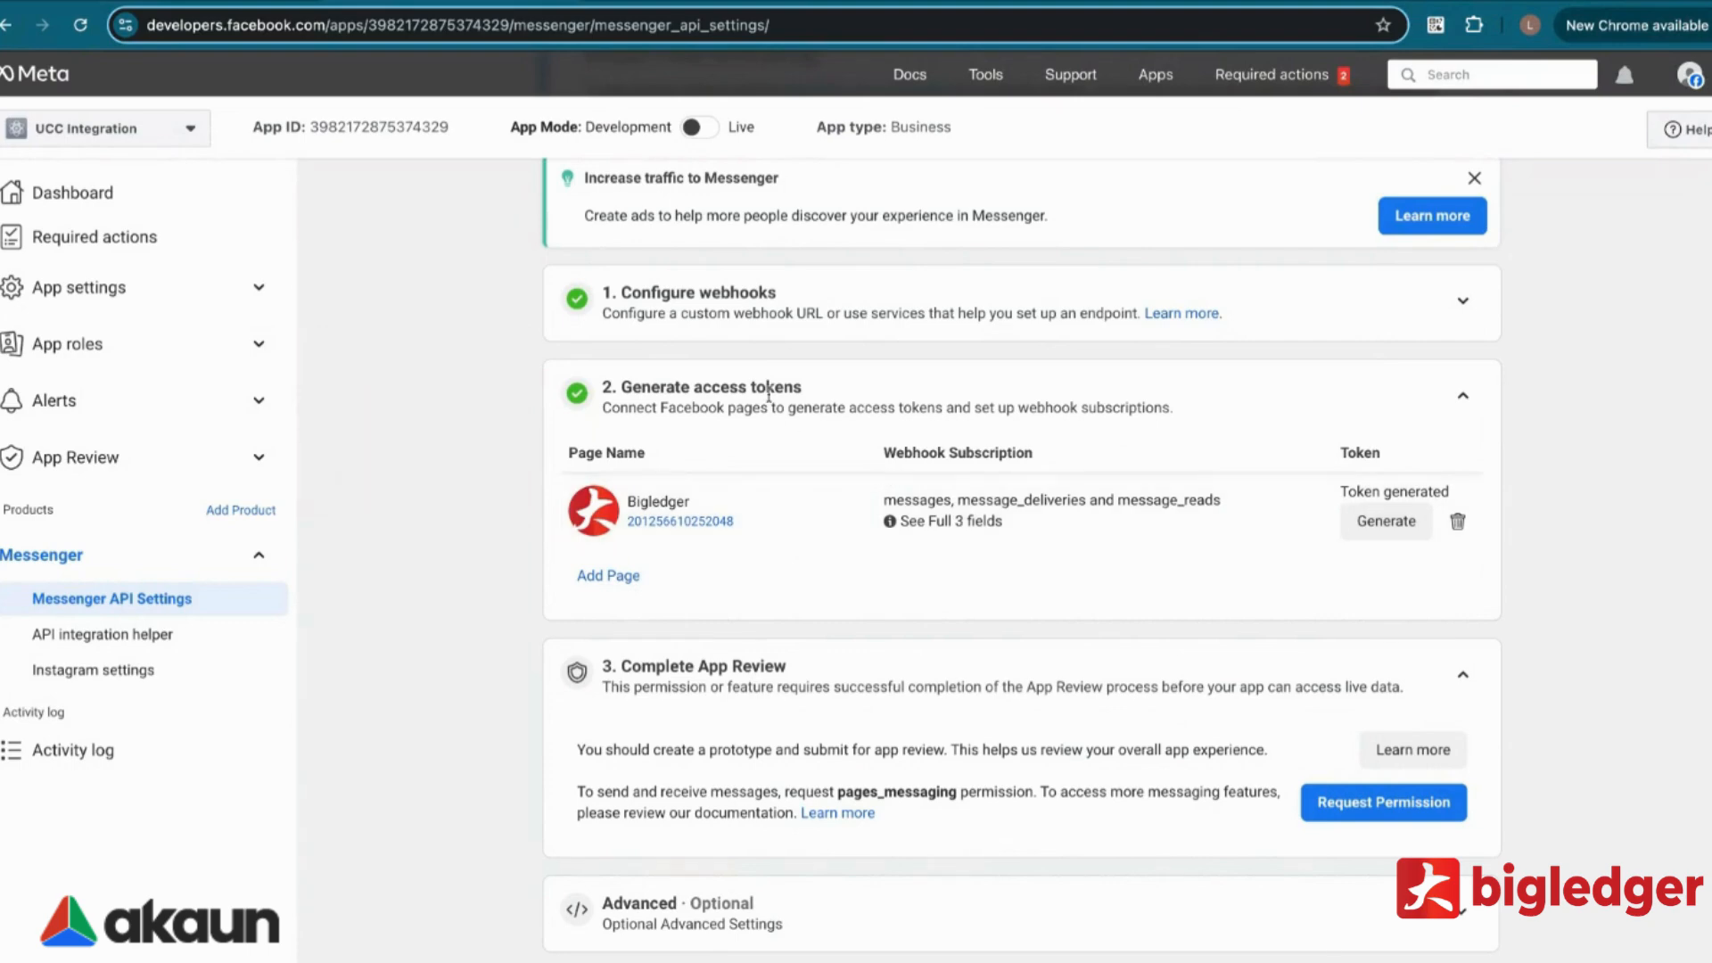
# Step: Expand Configure webhooks to show the callback URL, then highlight the Complete App Review heading
pyautogui.scroll(2, 798, 401)
pyautogui.click(1460, 432)
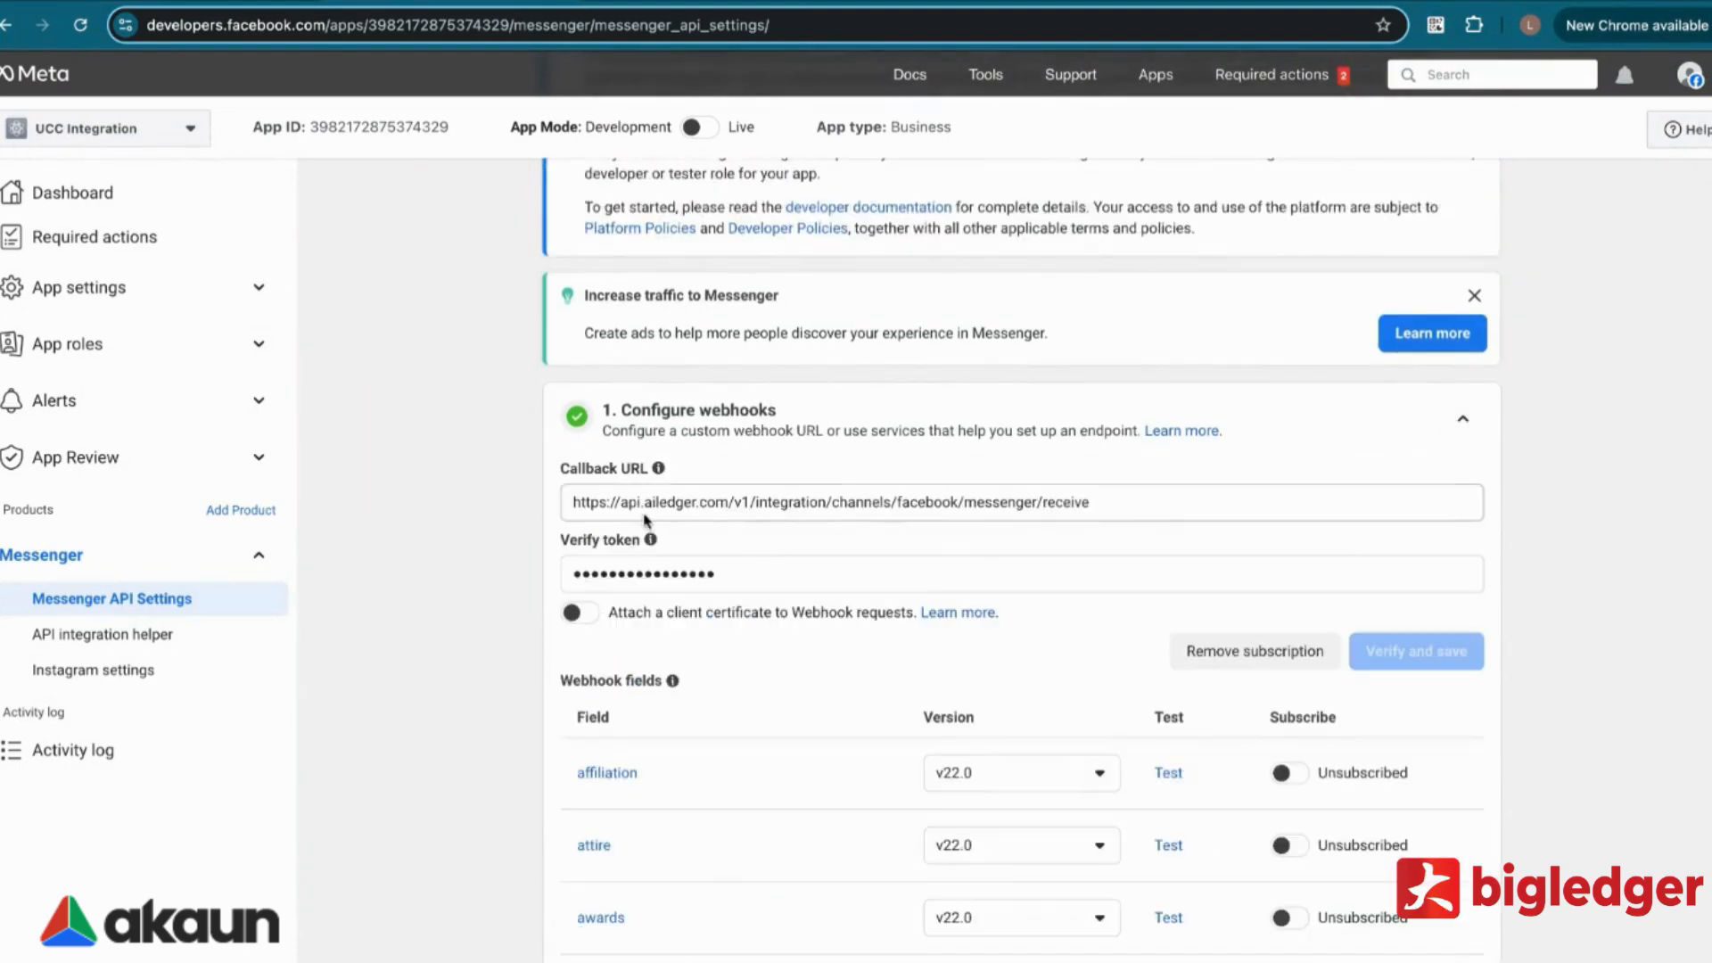
pyautogui.moveTo(621, 500); pyautogui.dragTo(1090, 502)
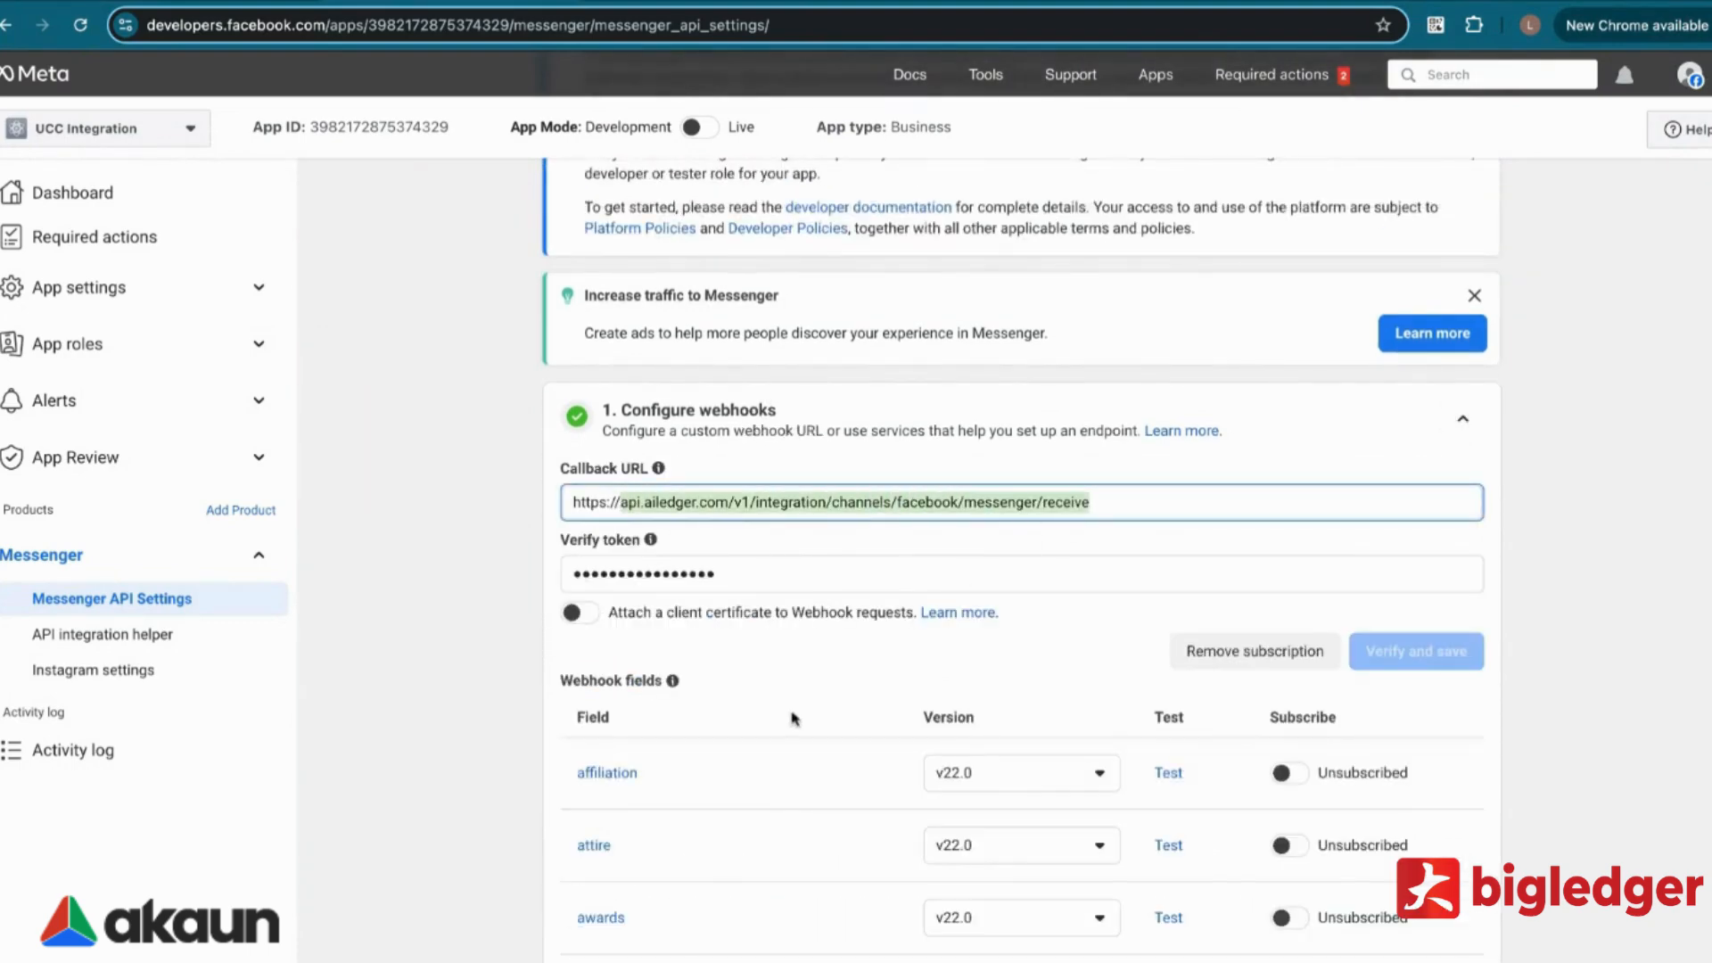
pyautogui.scroll(-9, 791, 715)
pyautogui.scroll(-20, 522, 687)
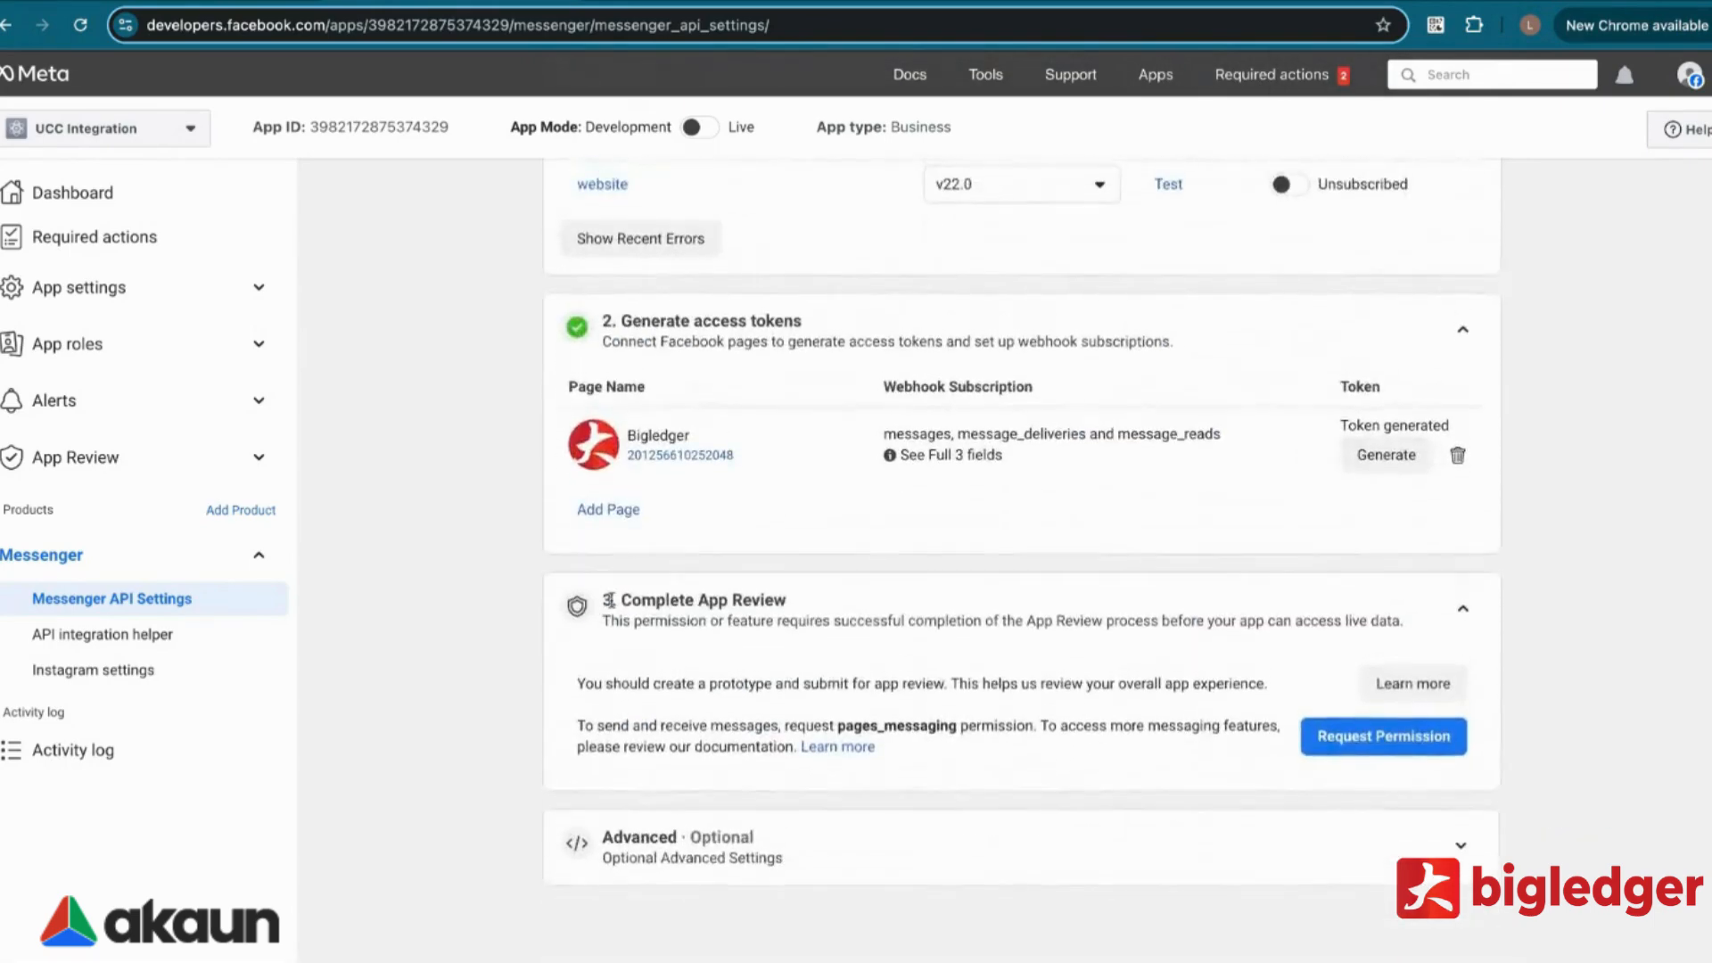
pyautogui.tripleClick(622, 601)
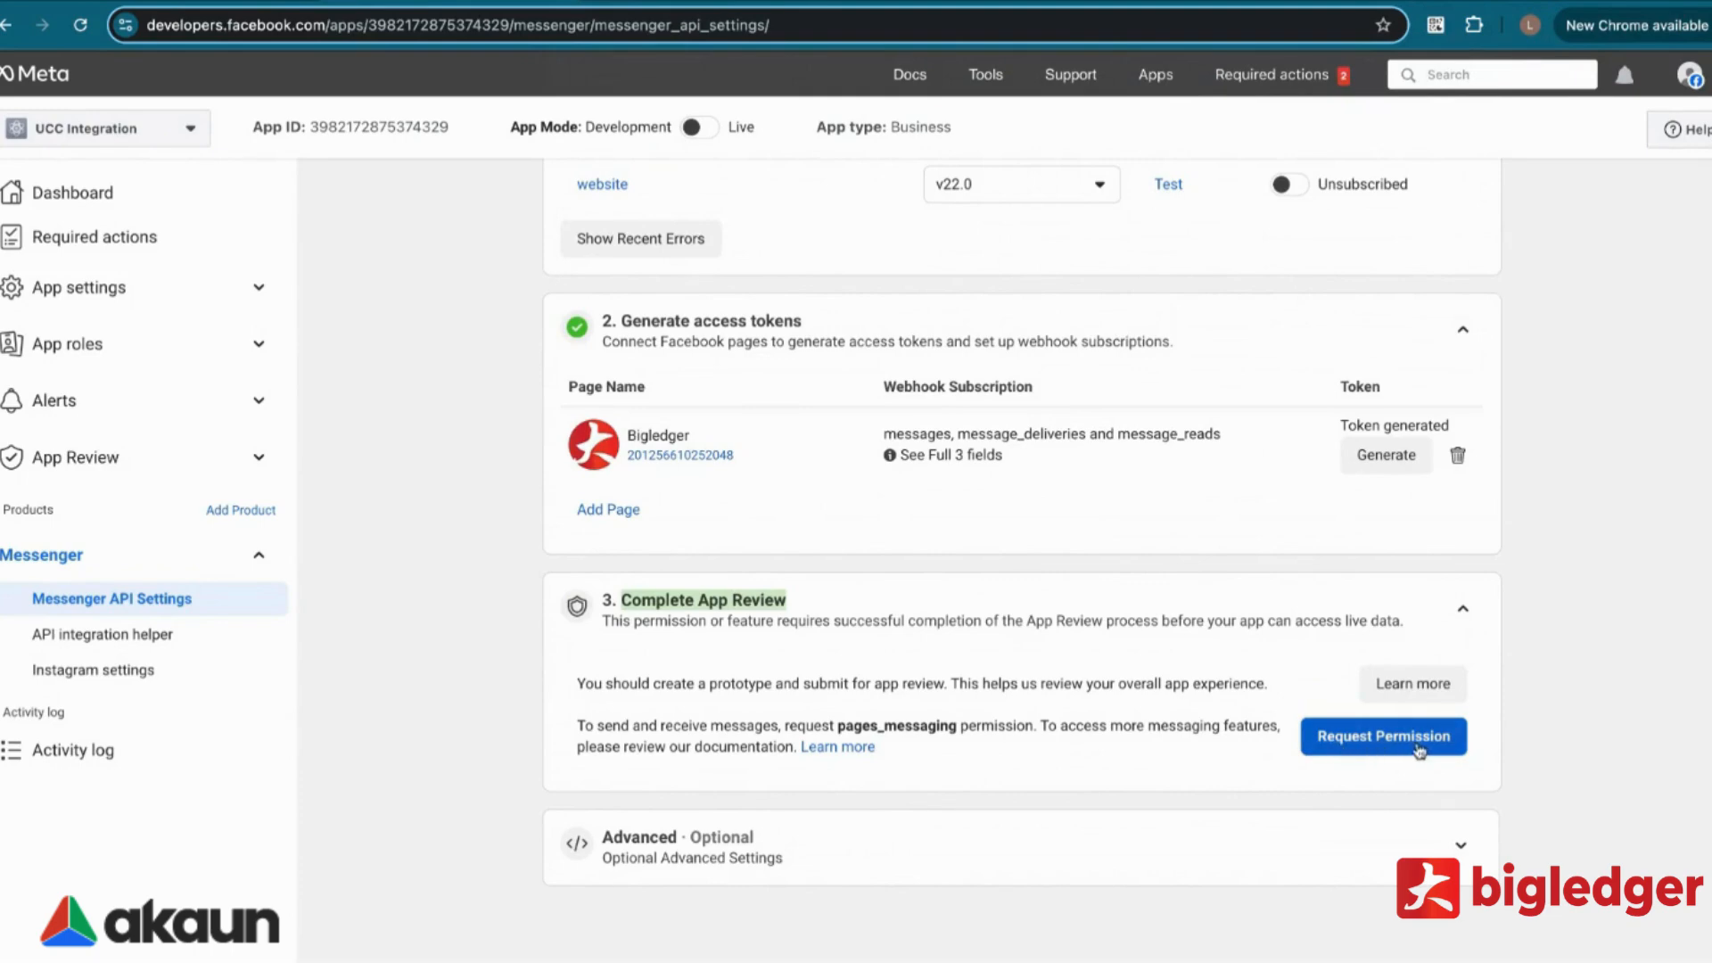
# Step: Request pages_messaging together with all four optional permissions
pyautogui.click(1378, 749)
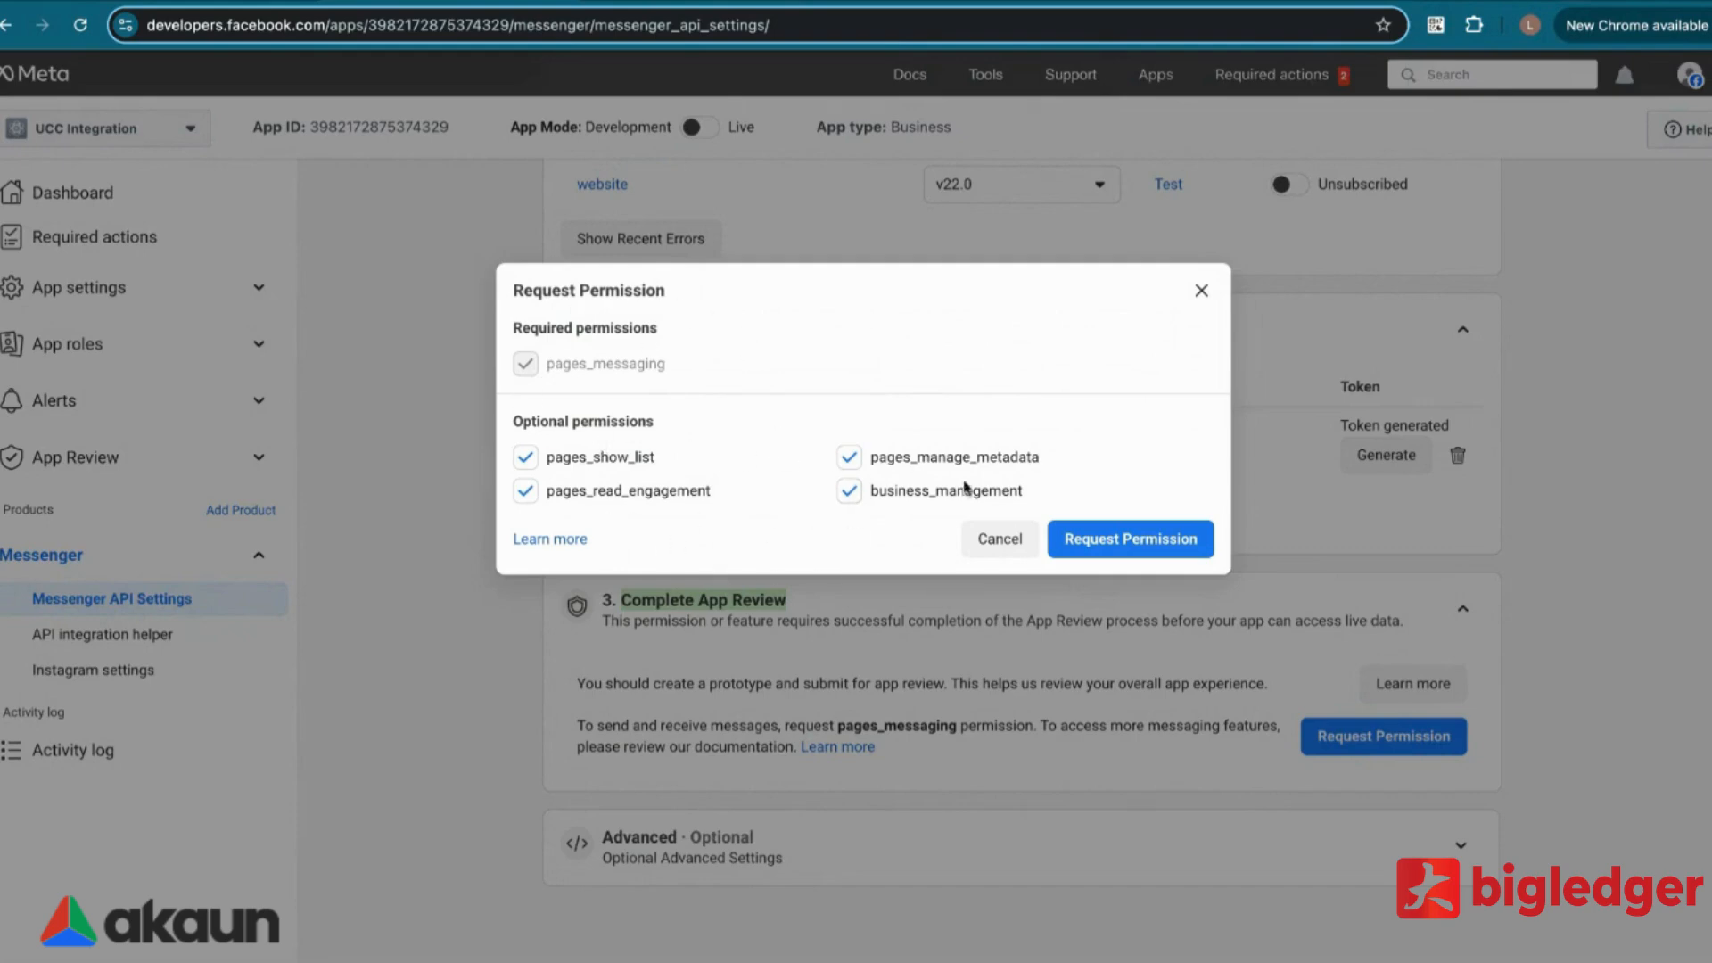
pyautogui.click(1119, 547)
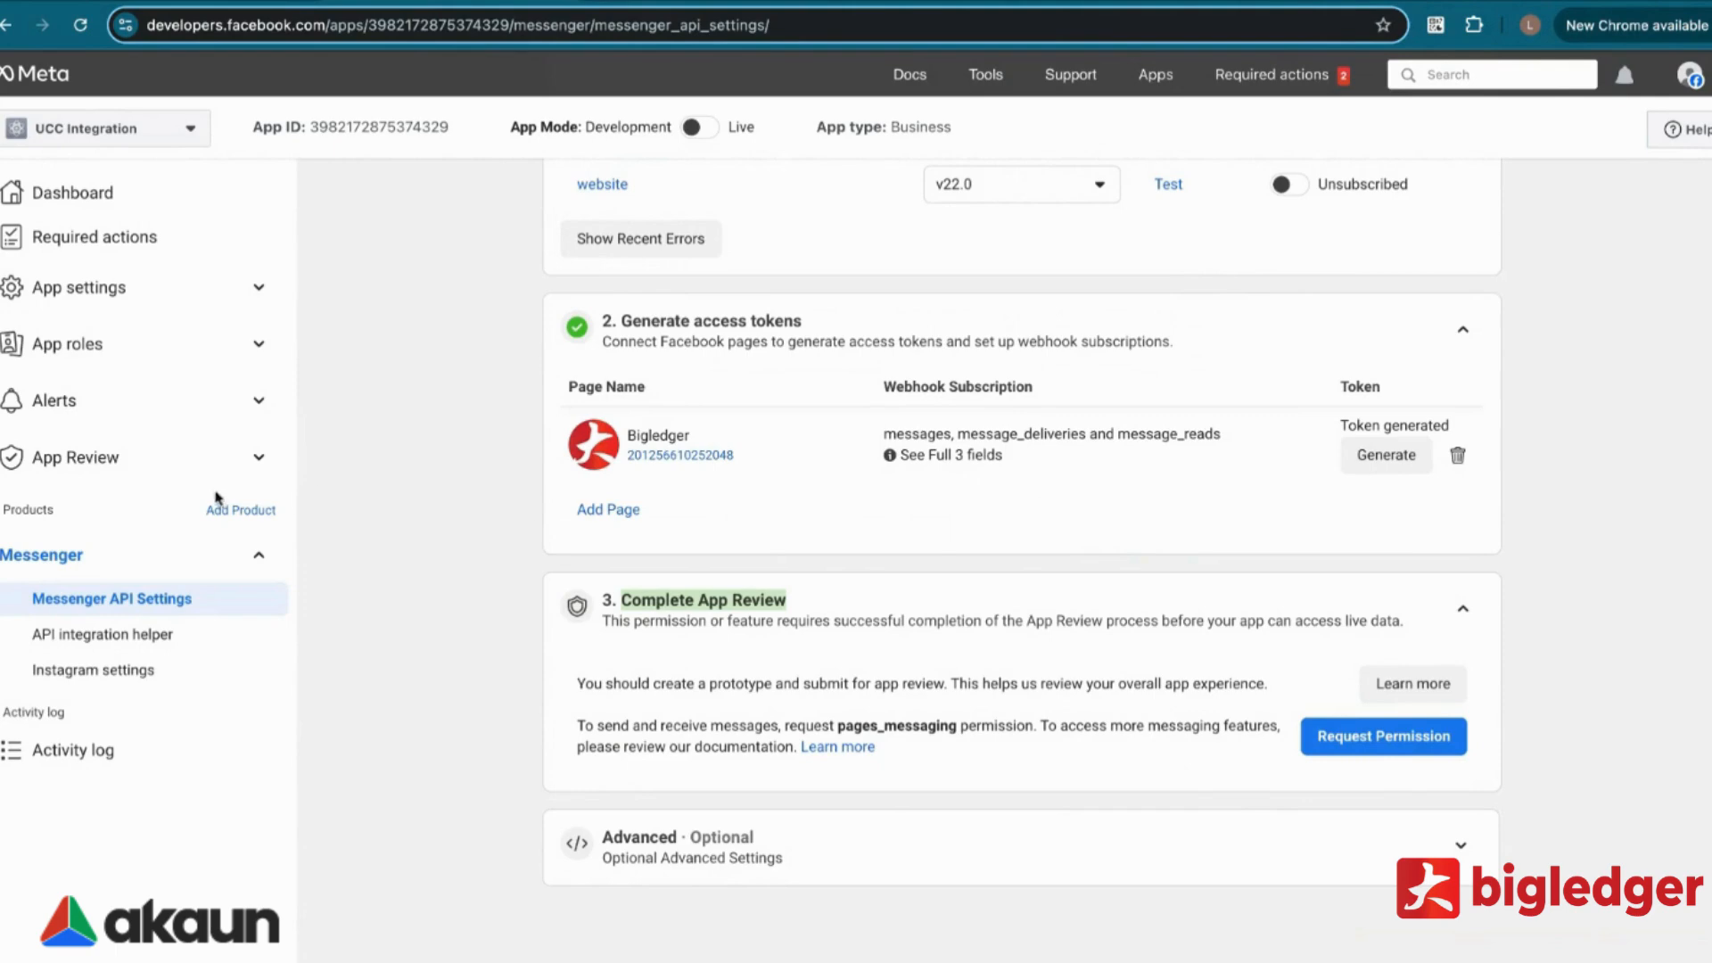
# Step: Try switching the app to Live, dismiss the invalid privacy policy URL warning, then view App Review Requests
pyautogui.click(260, 462)
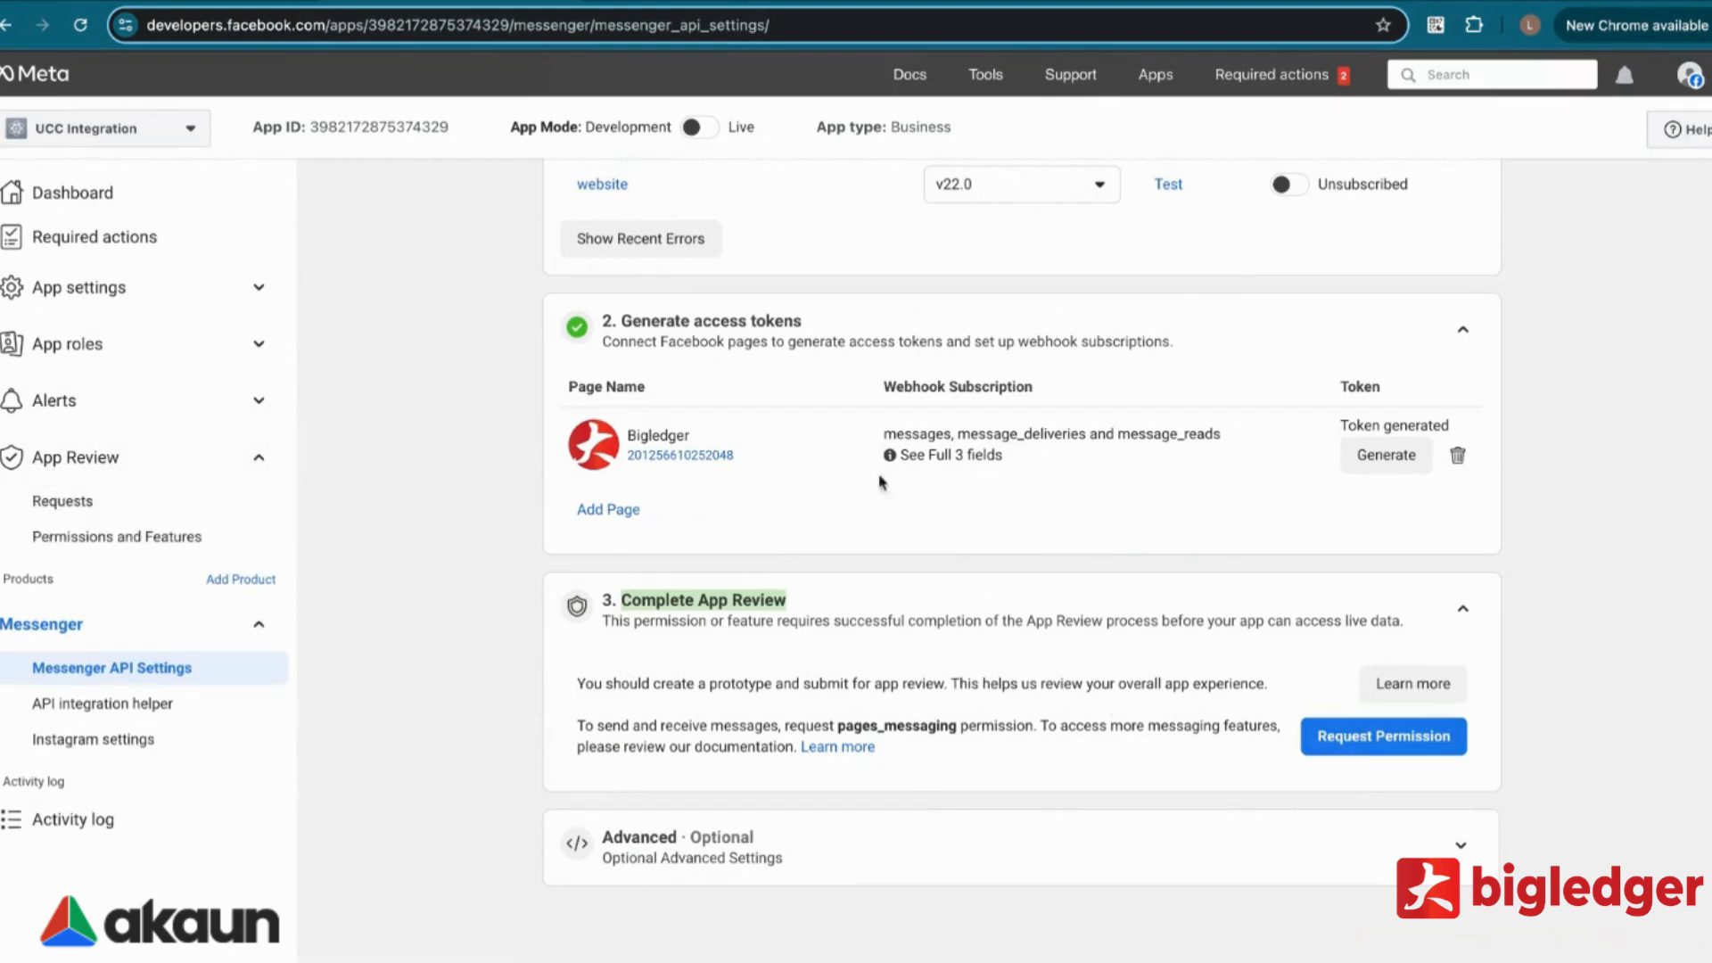
pyautogui.moveTo(515, 131)
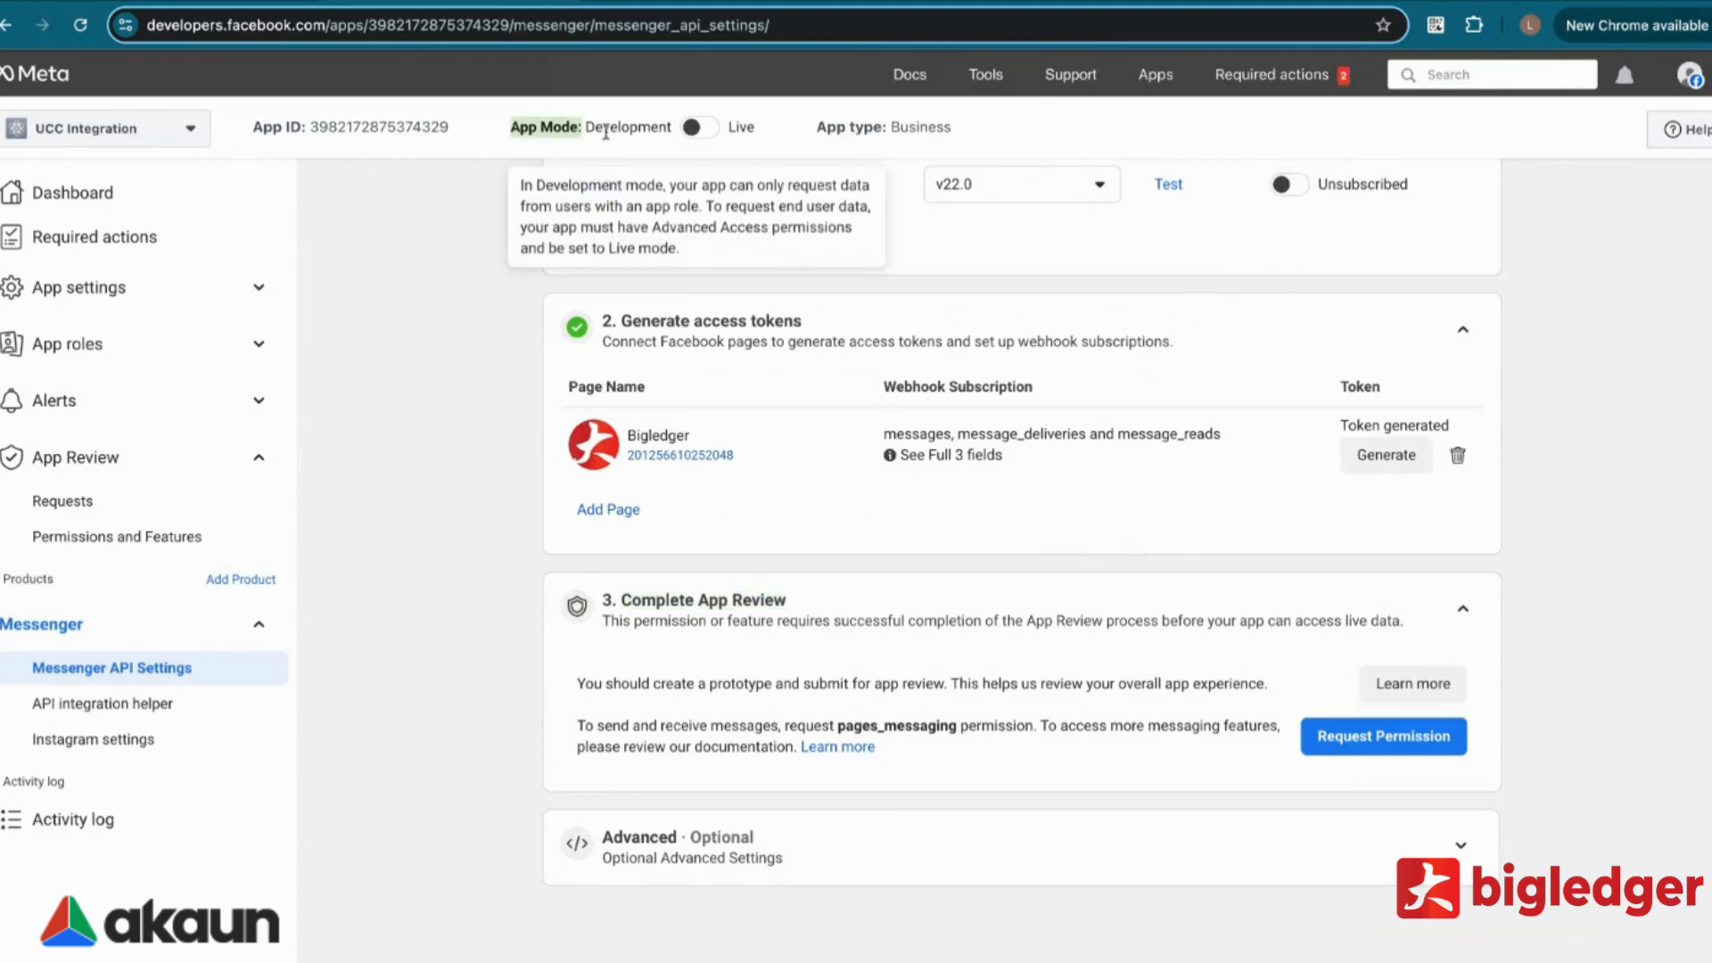
pyautogui.click(712, 132)
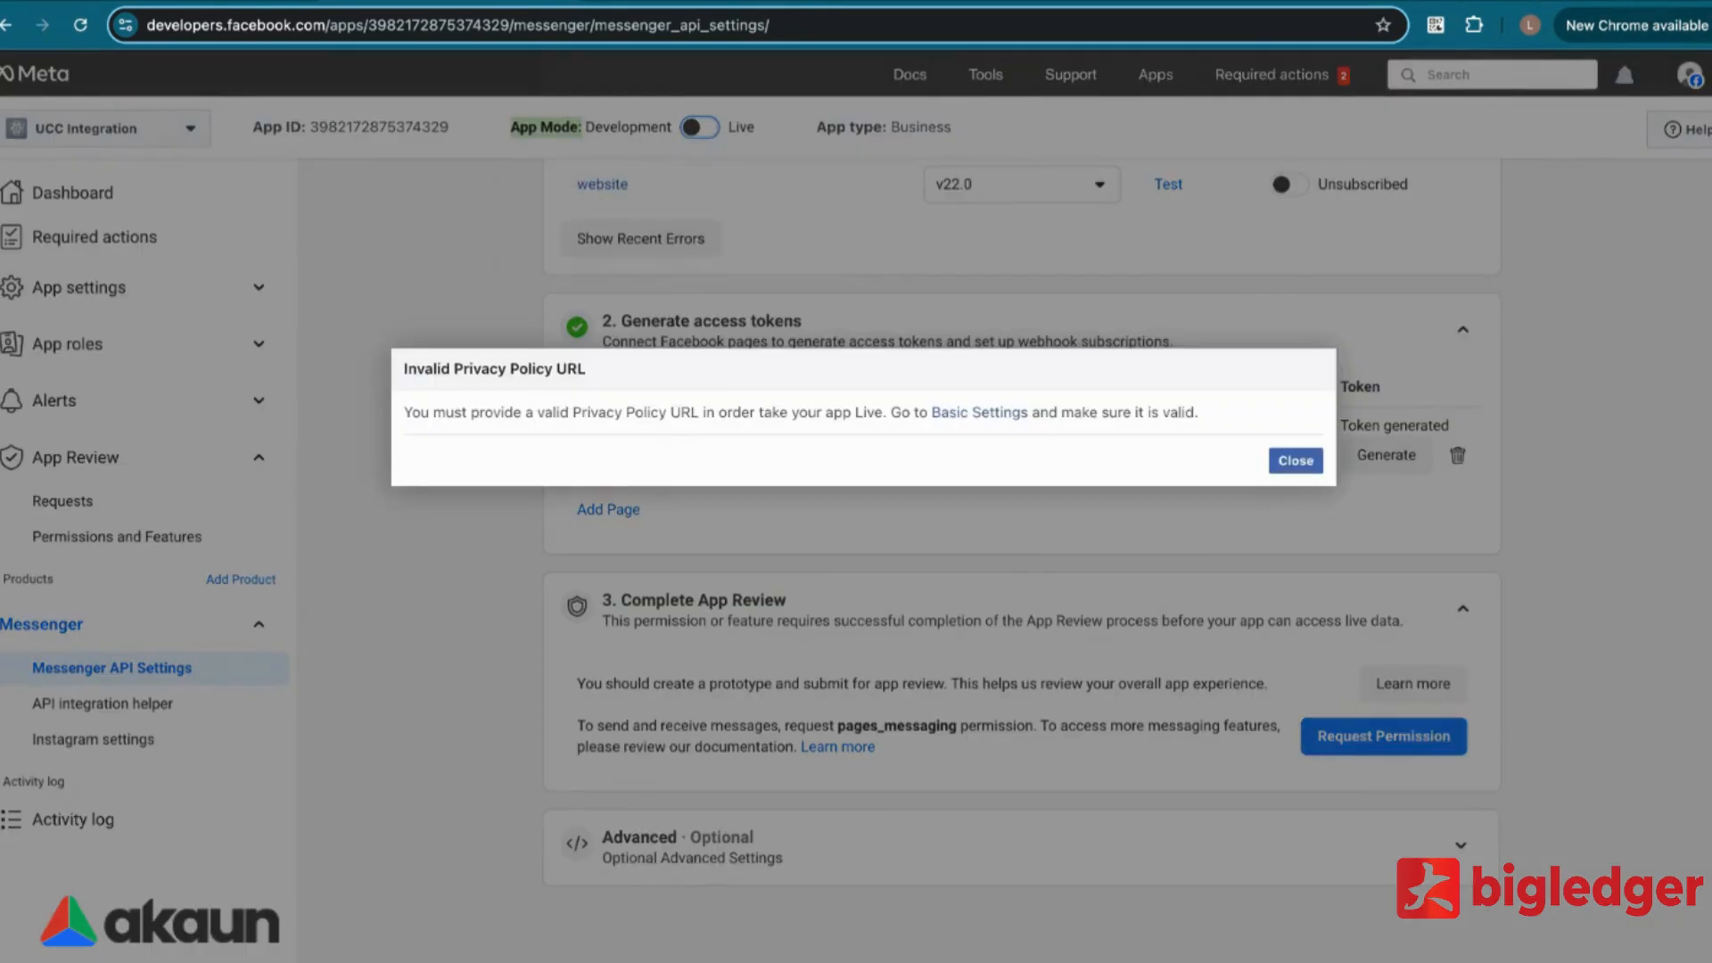
pyautogui.click(1293, 461)
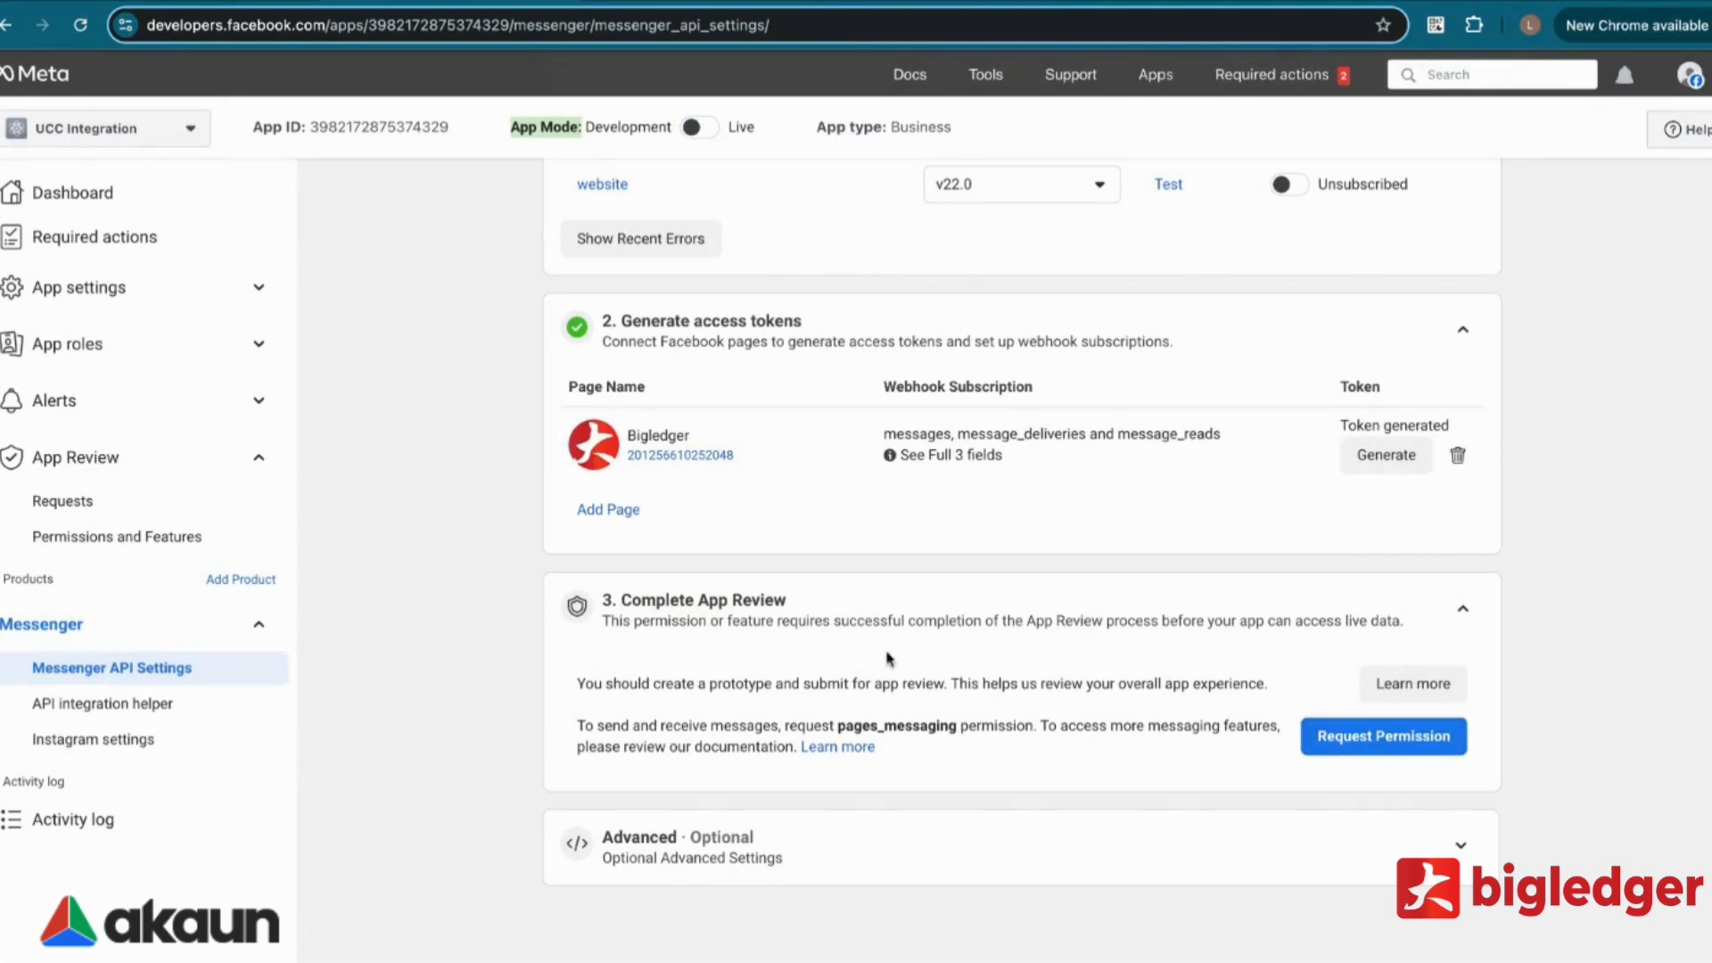
pyautogui.click(73, 510)
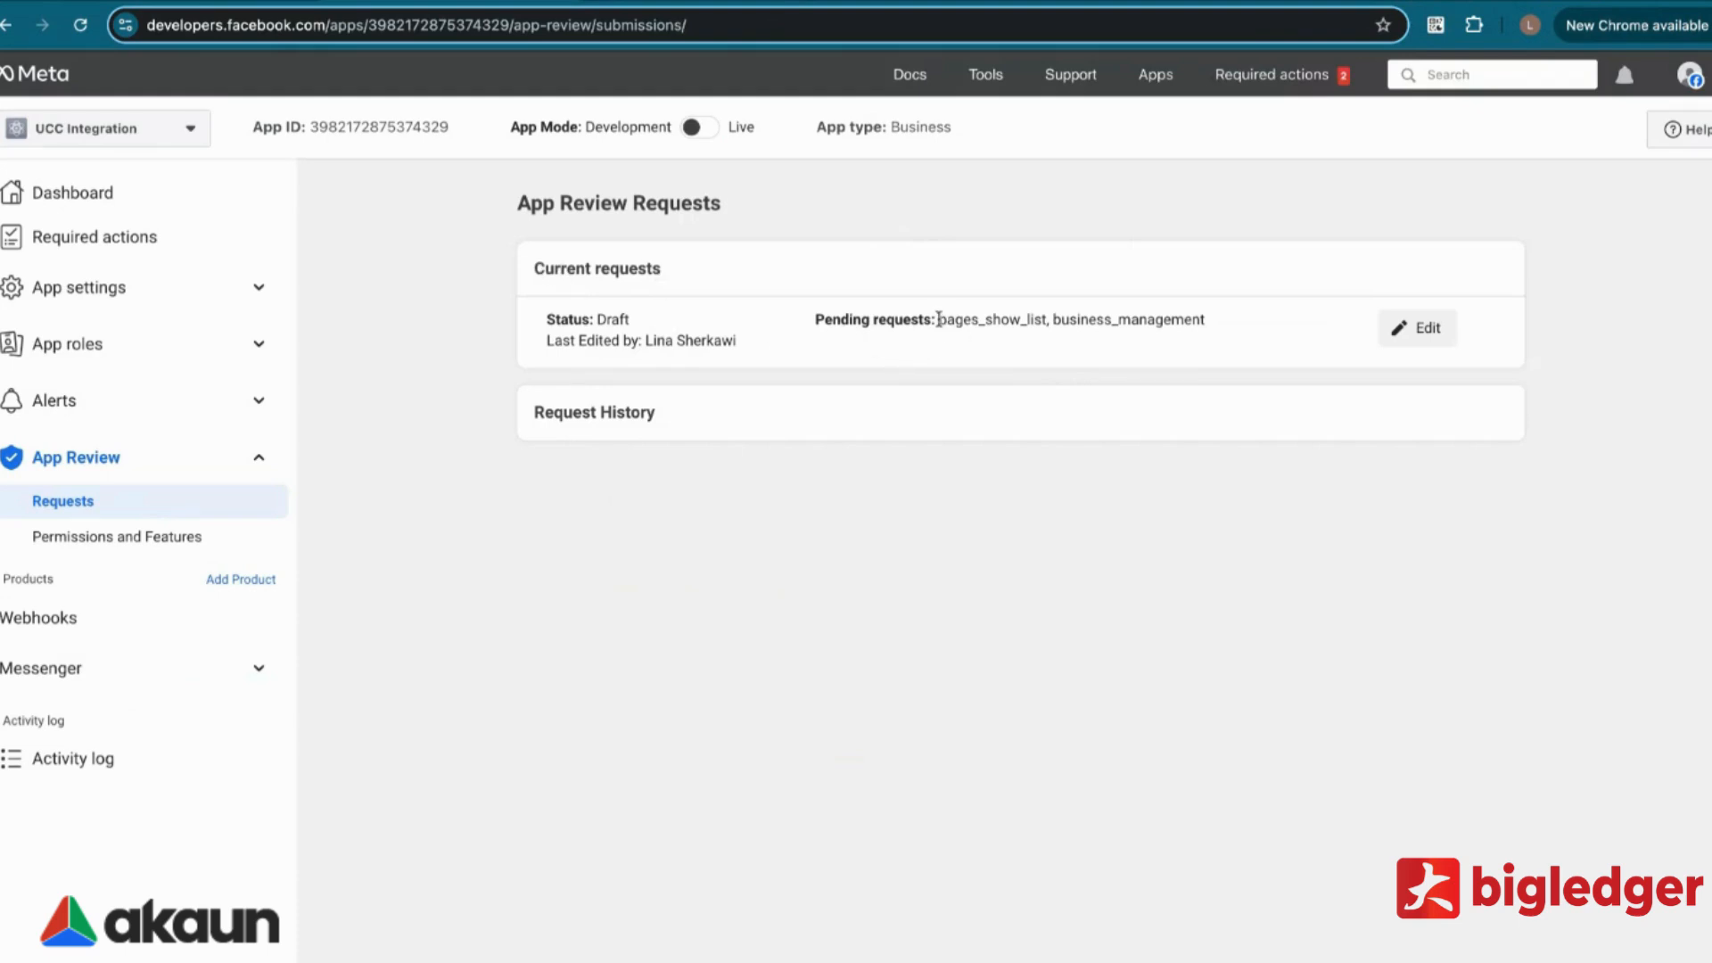
# Step: Edit the draft review request: answer no to multiple business clients, yes to an individual client
pyautogui.click(1427, 331)
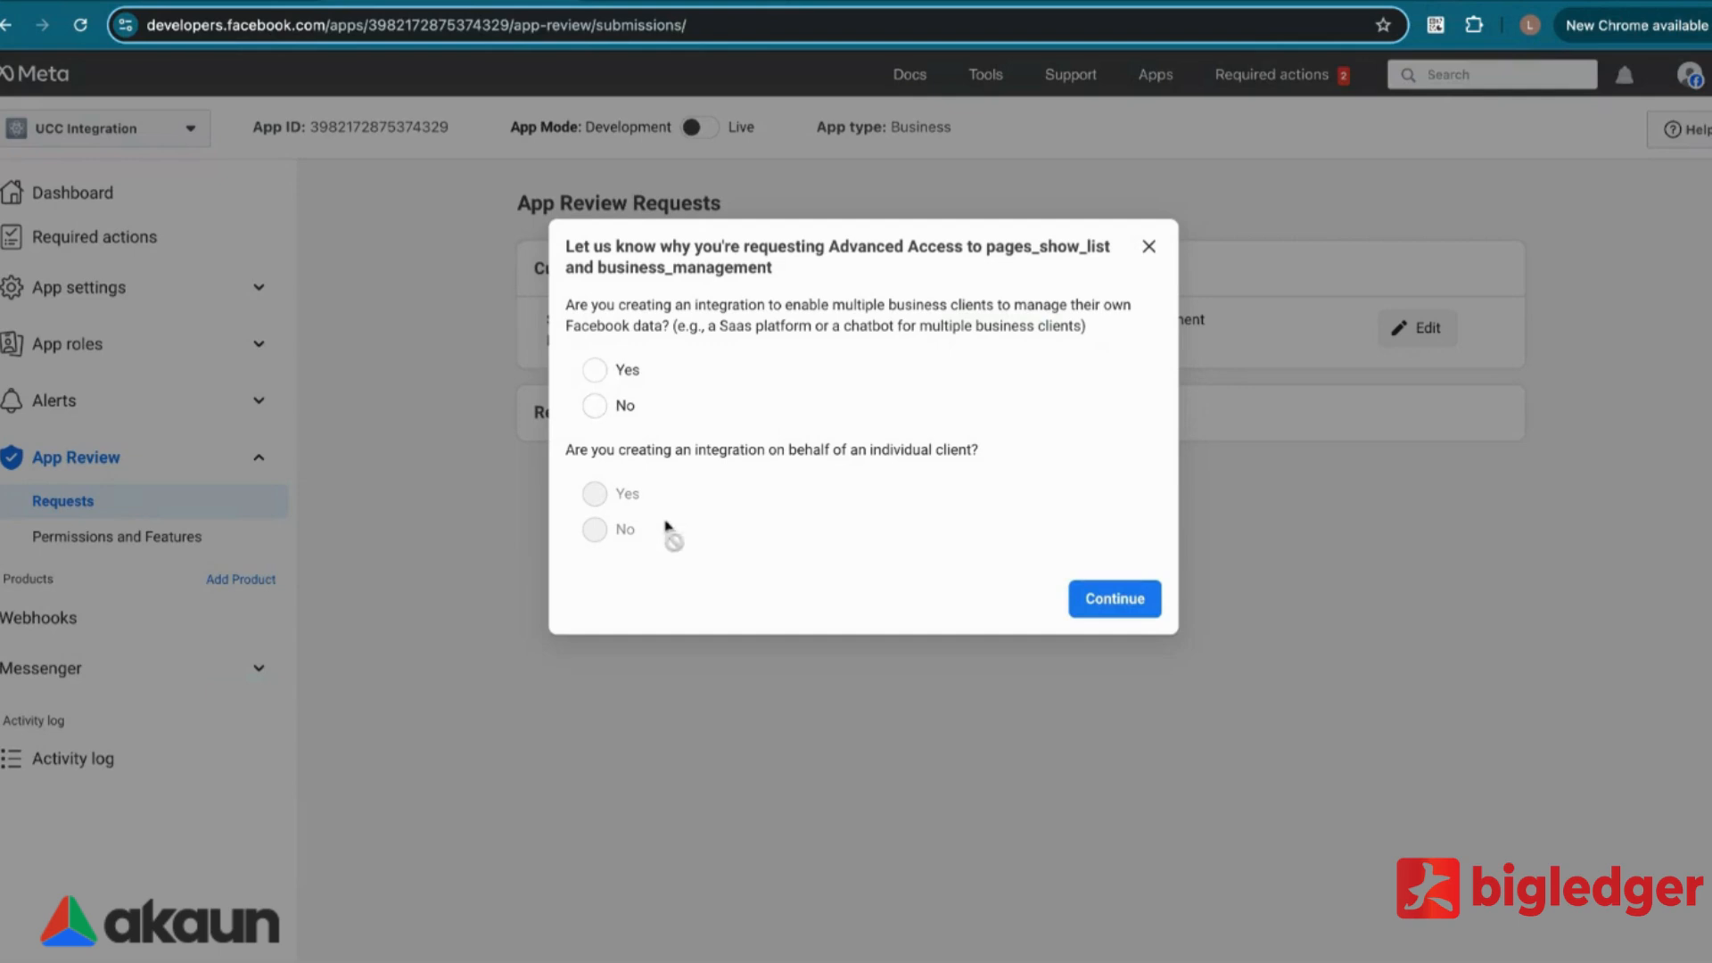
pyautogui.click(597, 413)
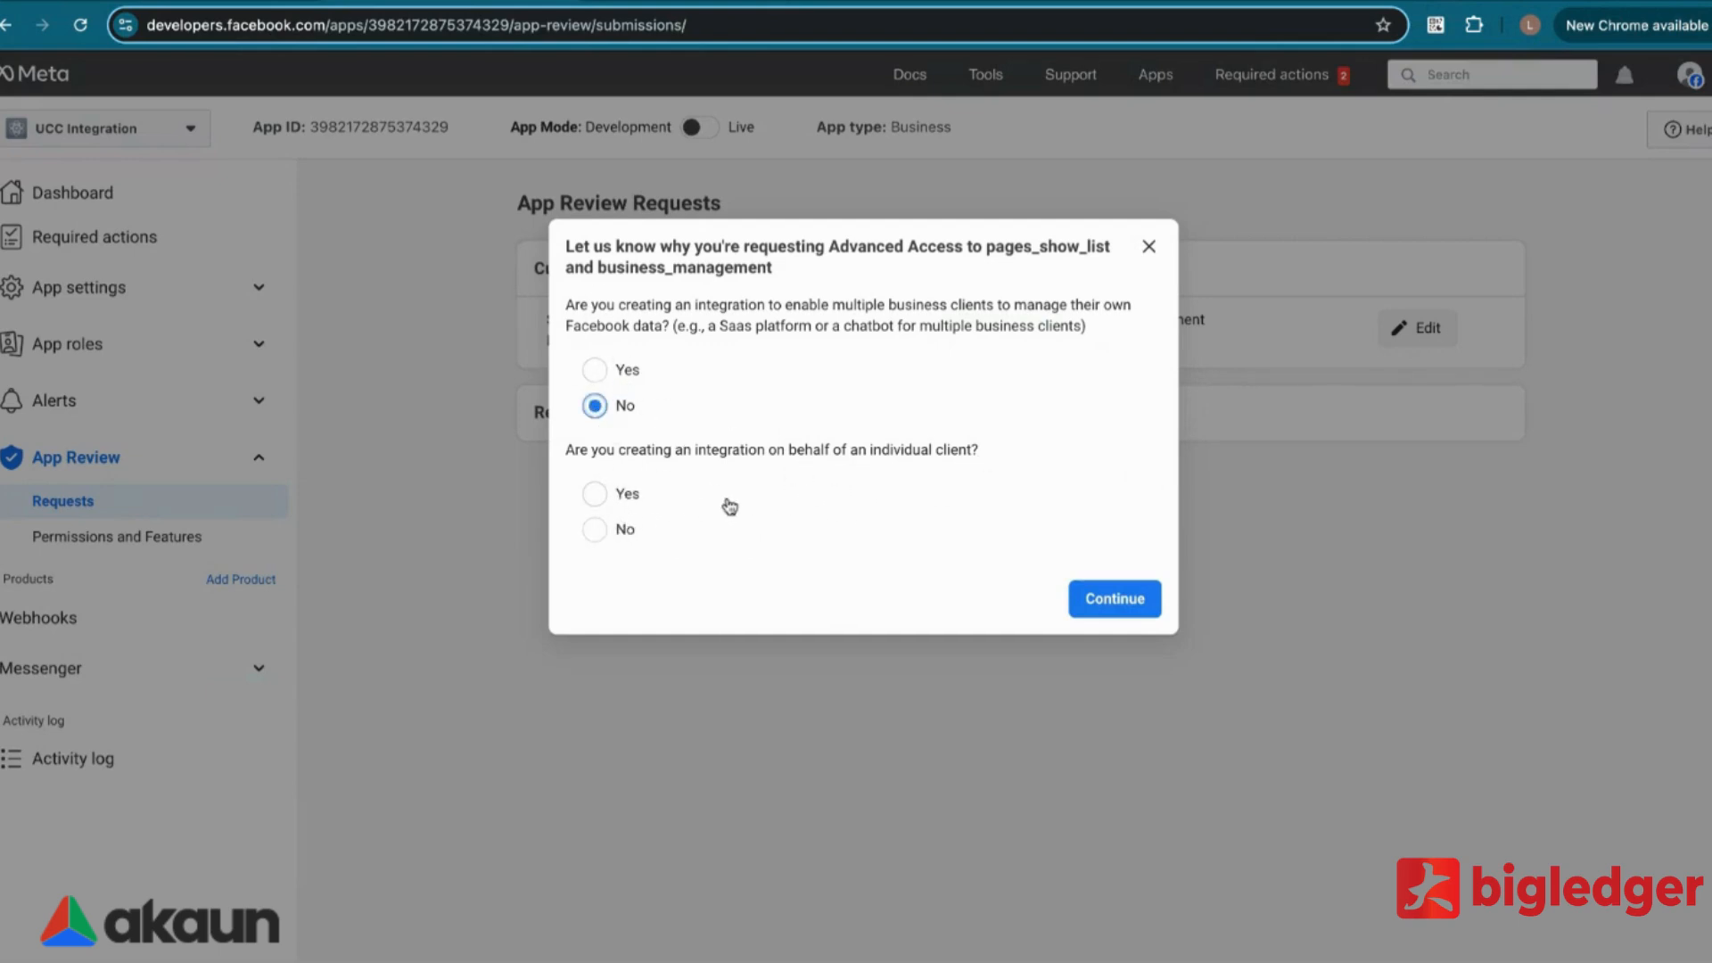
pyautogui.click(599, 496)
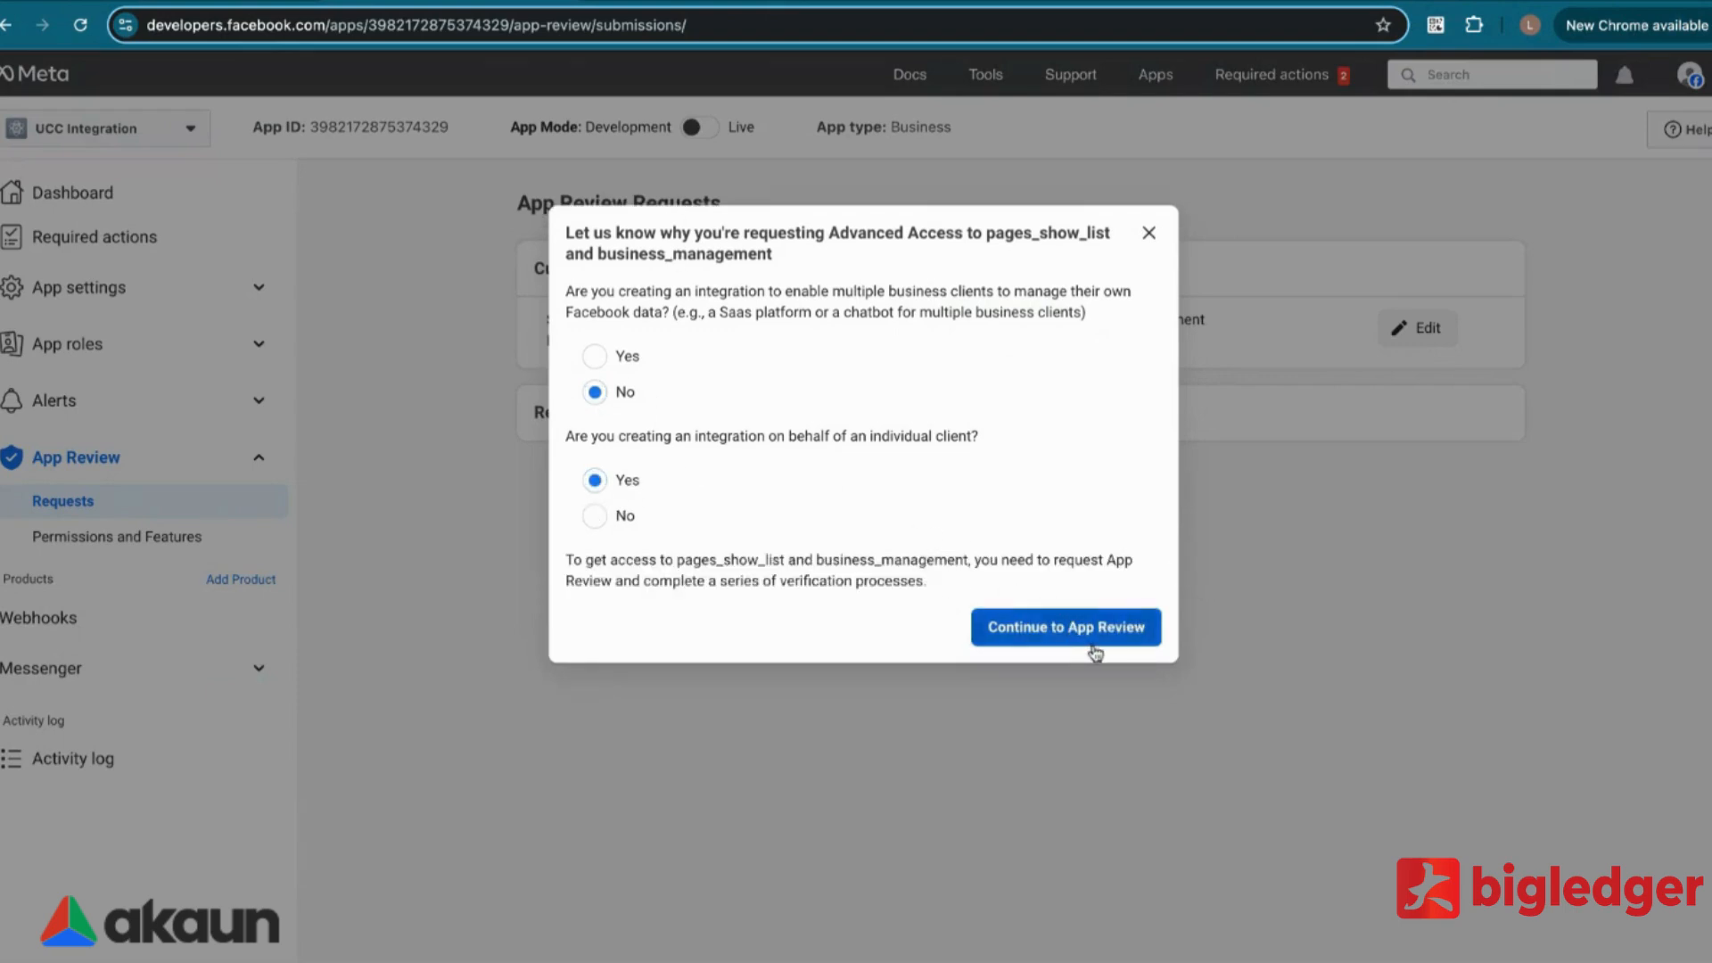
pyautogui.click(999, 640)
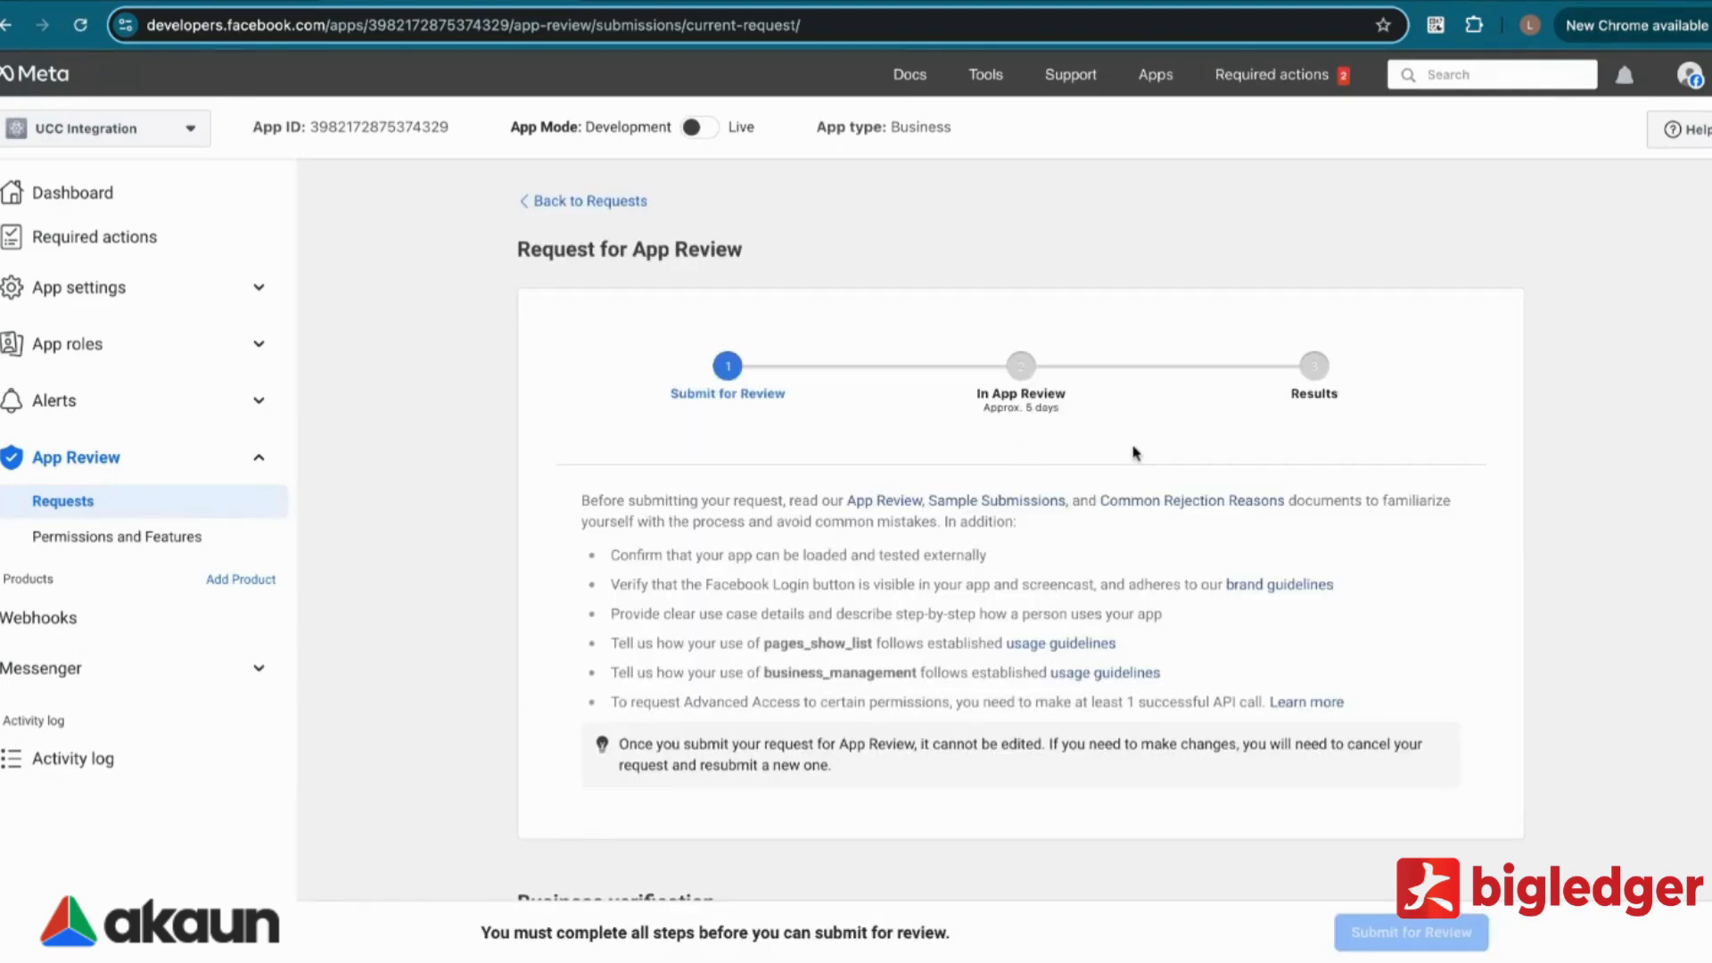
# Step: Look over the App Review submission page, then return to the app Dashboard
pyautogui.scroll(-4, 1020, 529)
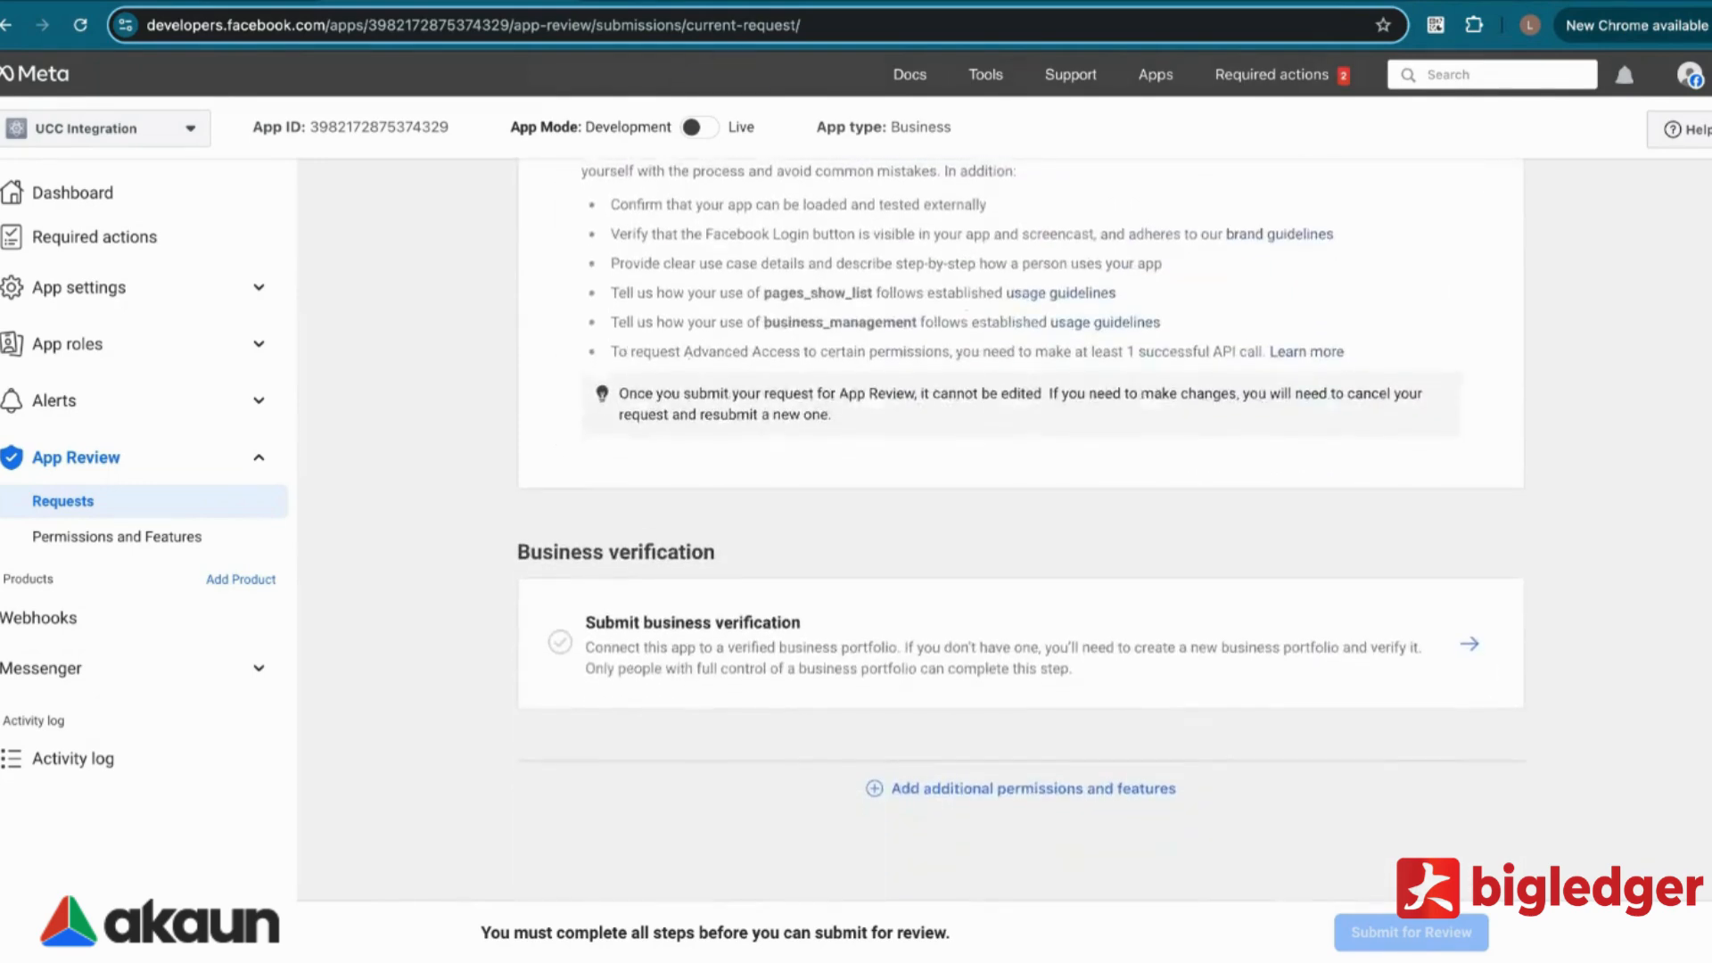
pyautogui.scroll(3, 1020, 530)
pyautogui.scroll(2, 716, 622)
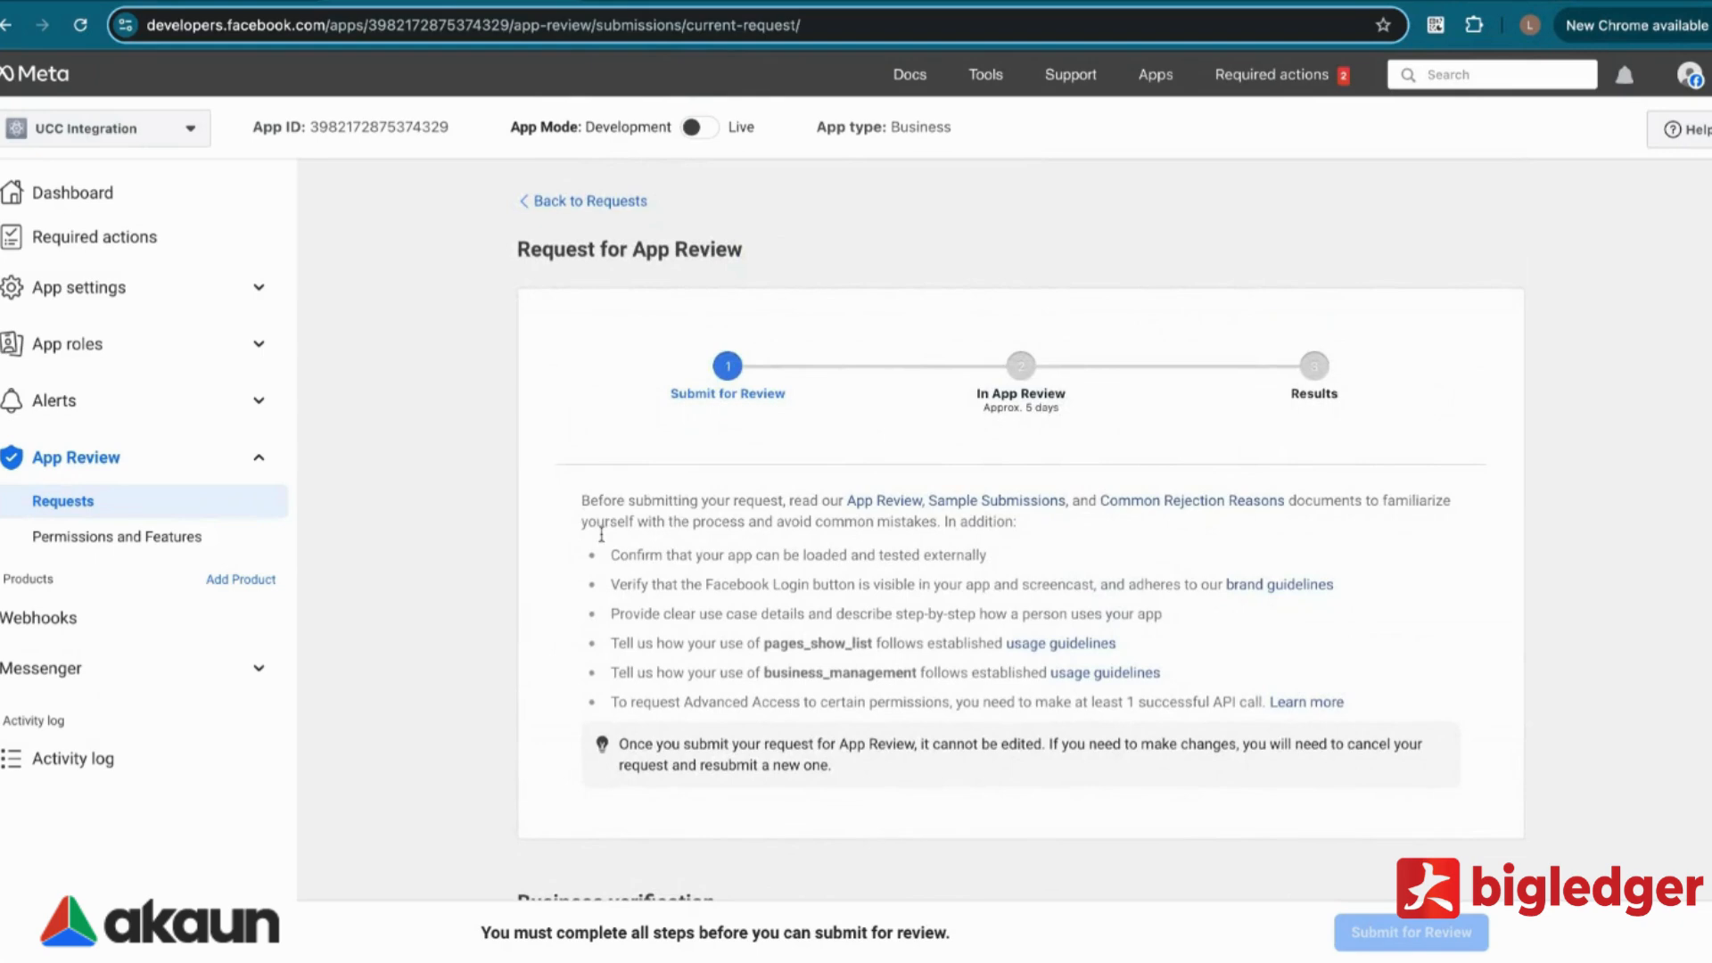
pyautogui.click(82, 196)
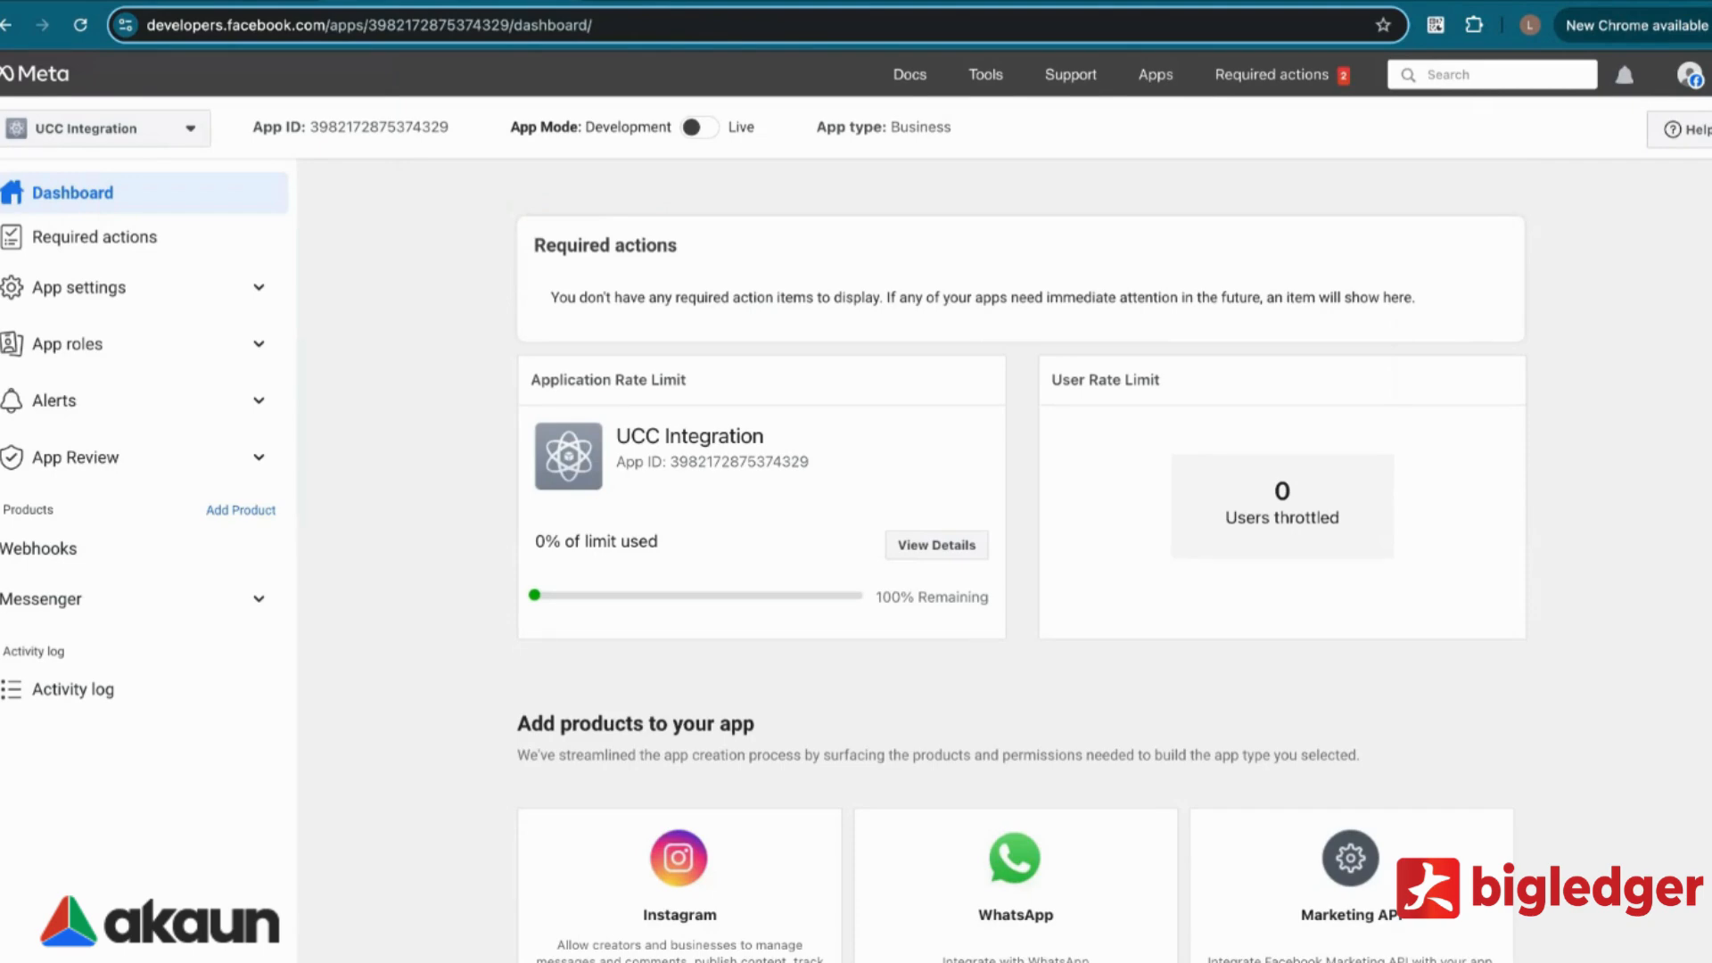
# Step: Set up WhatsApp from the product list, dismissing the unavailable-content notice and retrying
pyautogui.scroll(-3, 721, 825)
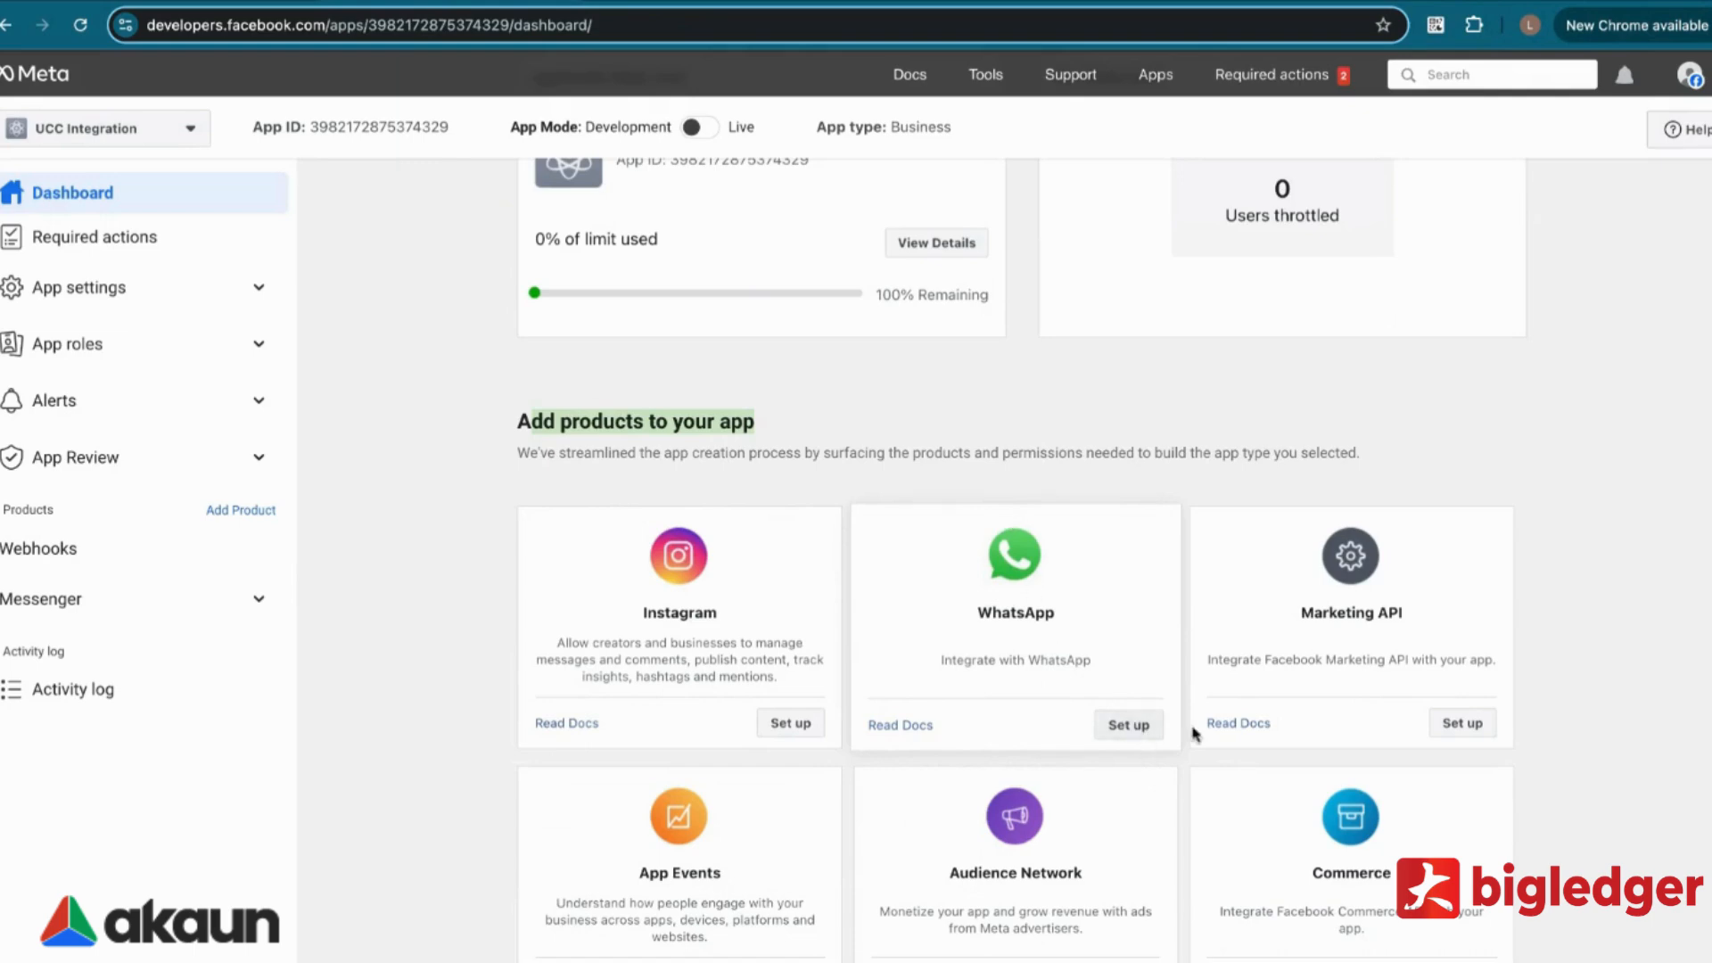
pyautogui.click(1112, 736)
pyautogui.click(1290, 471)
pyautogui.click(1131, 724)
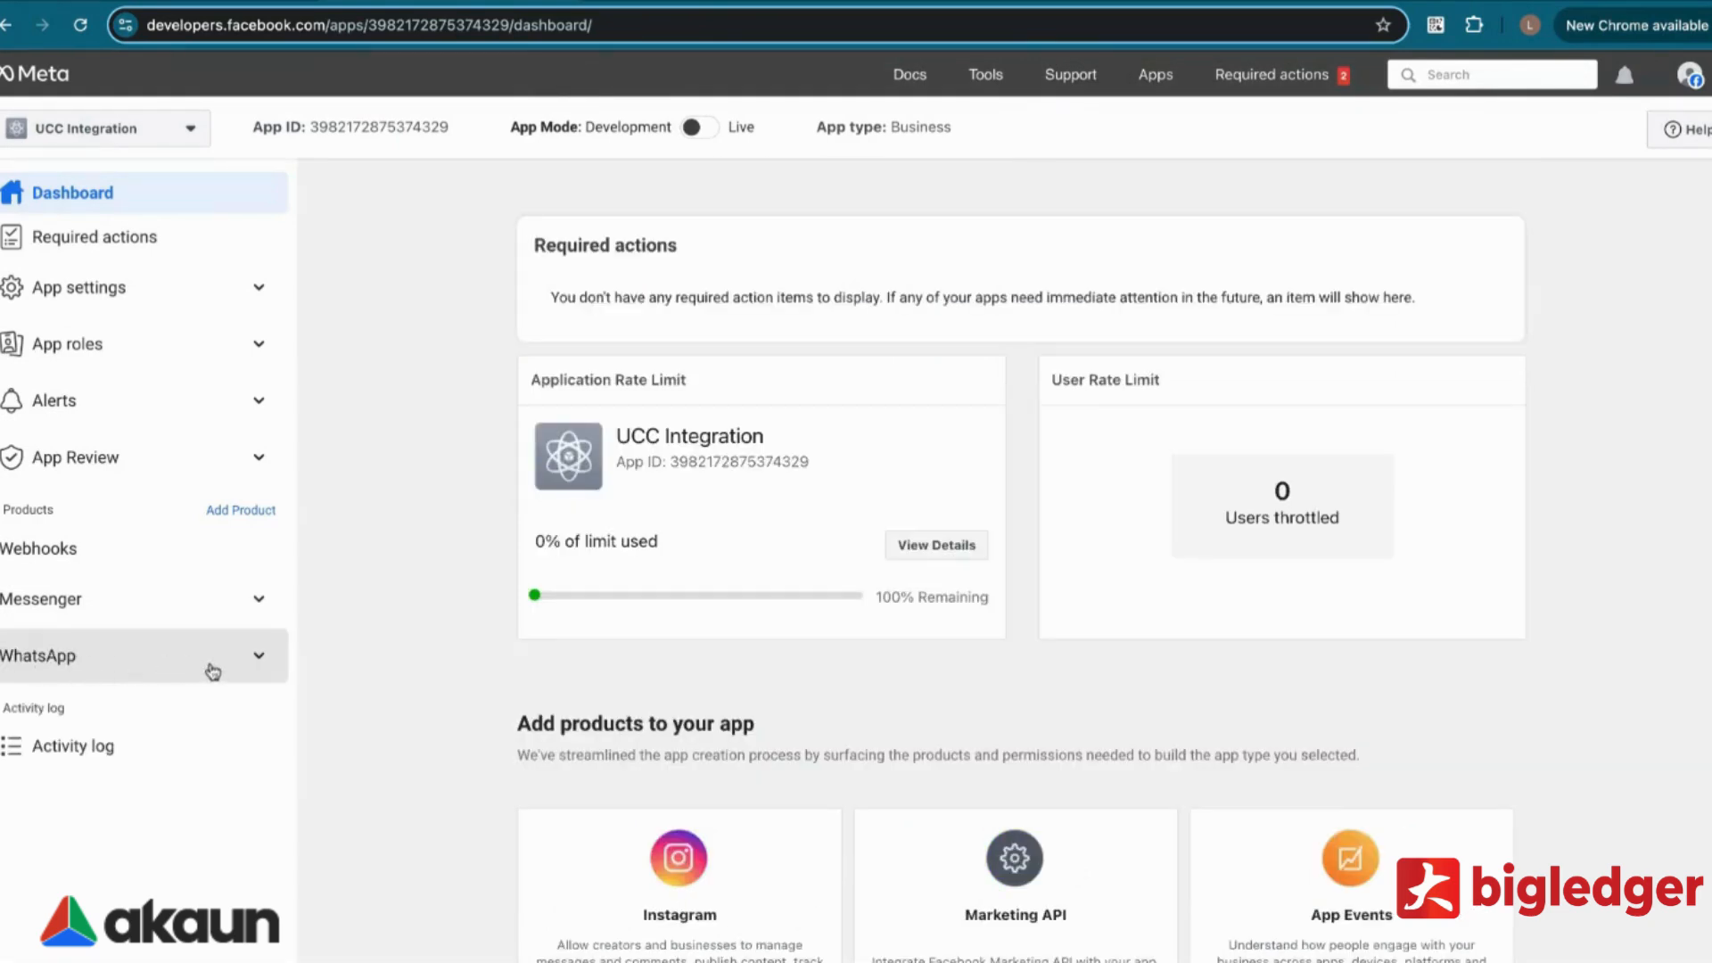
# Step: In WhatsApp Quickstart, continue onboarding with the Wavelet Solutions Sdn Bhd portfolio, then Senheng Malaysia
pyautogui.click(253, 658)
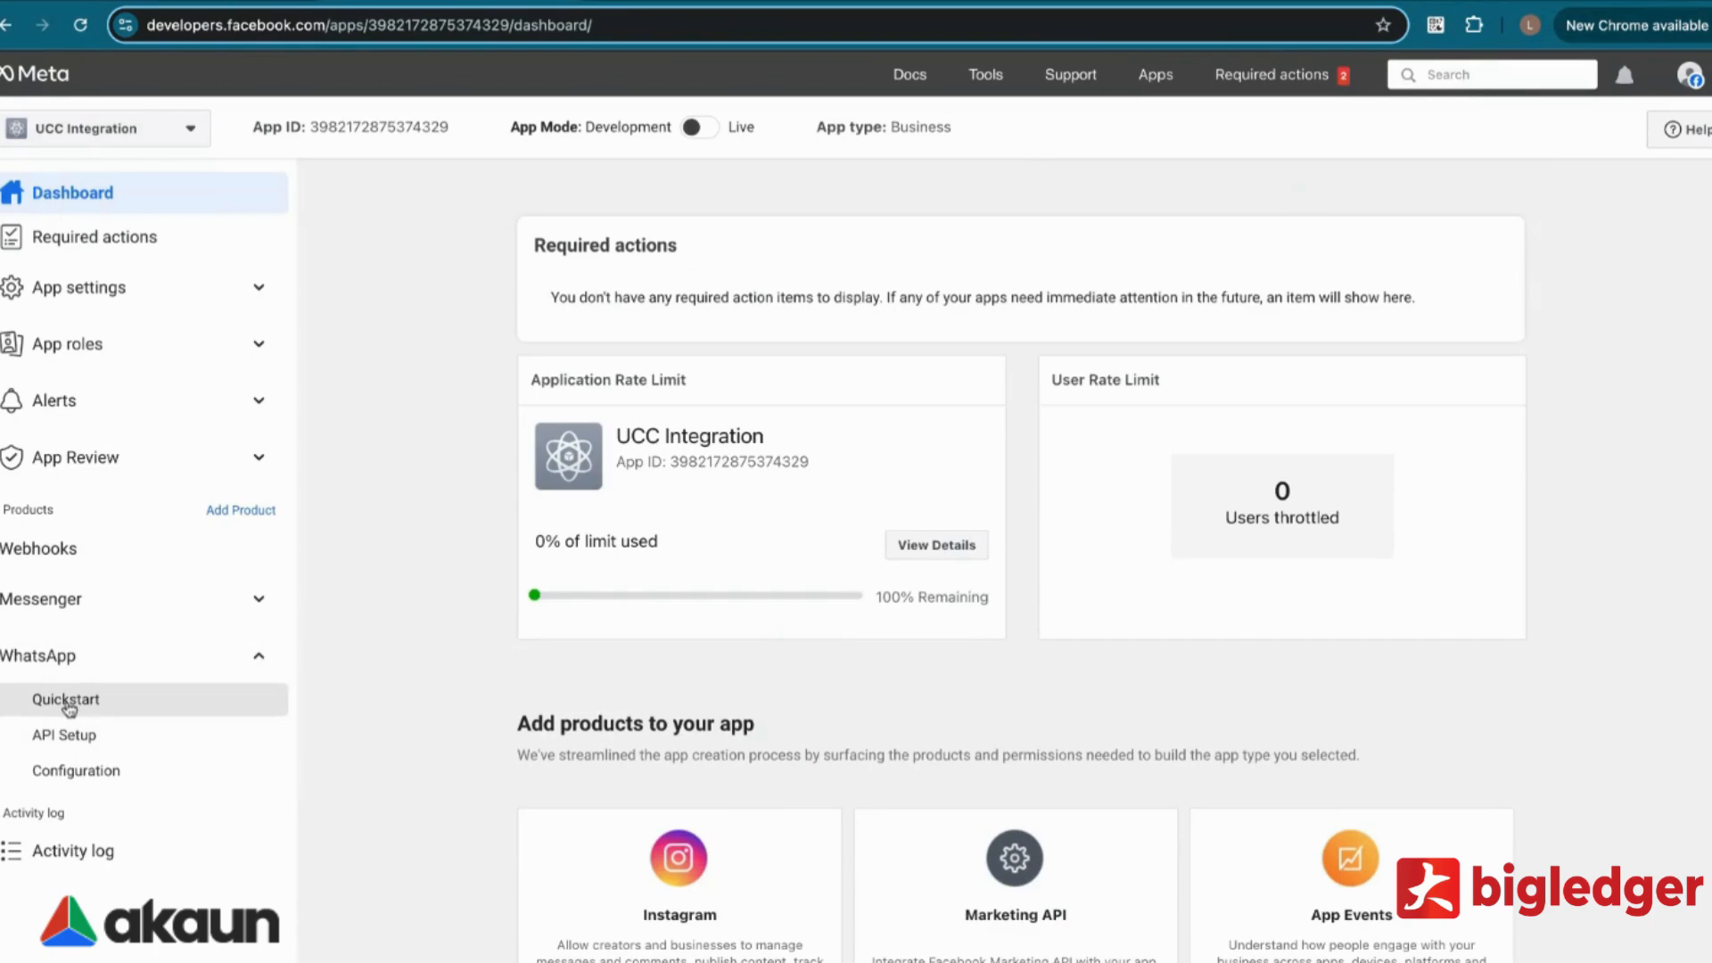
pyautogui.click(67, 701)
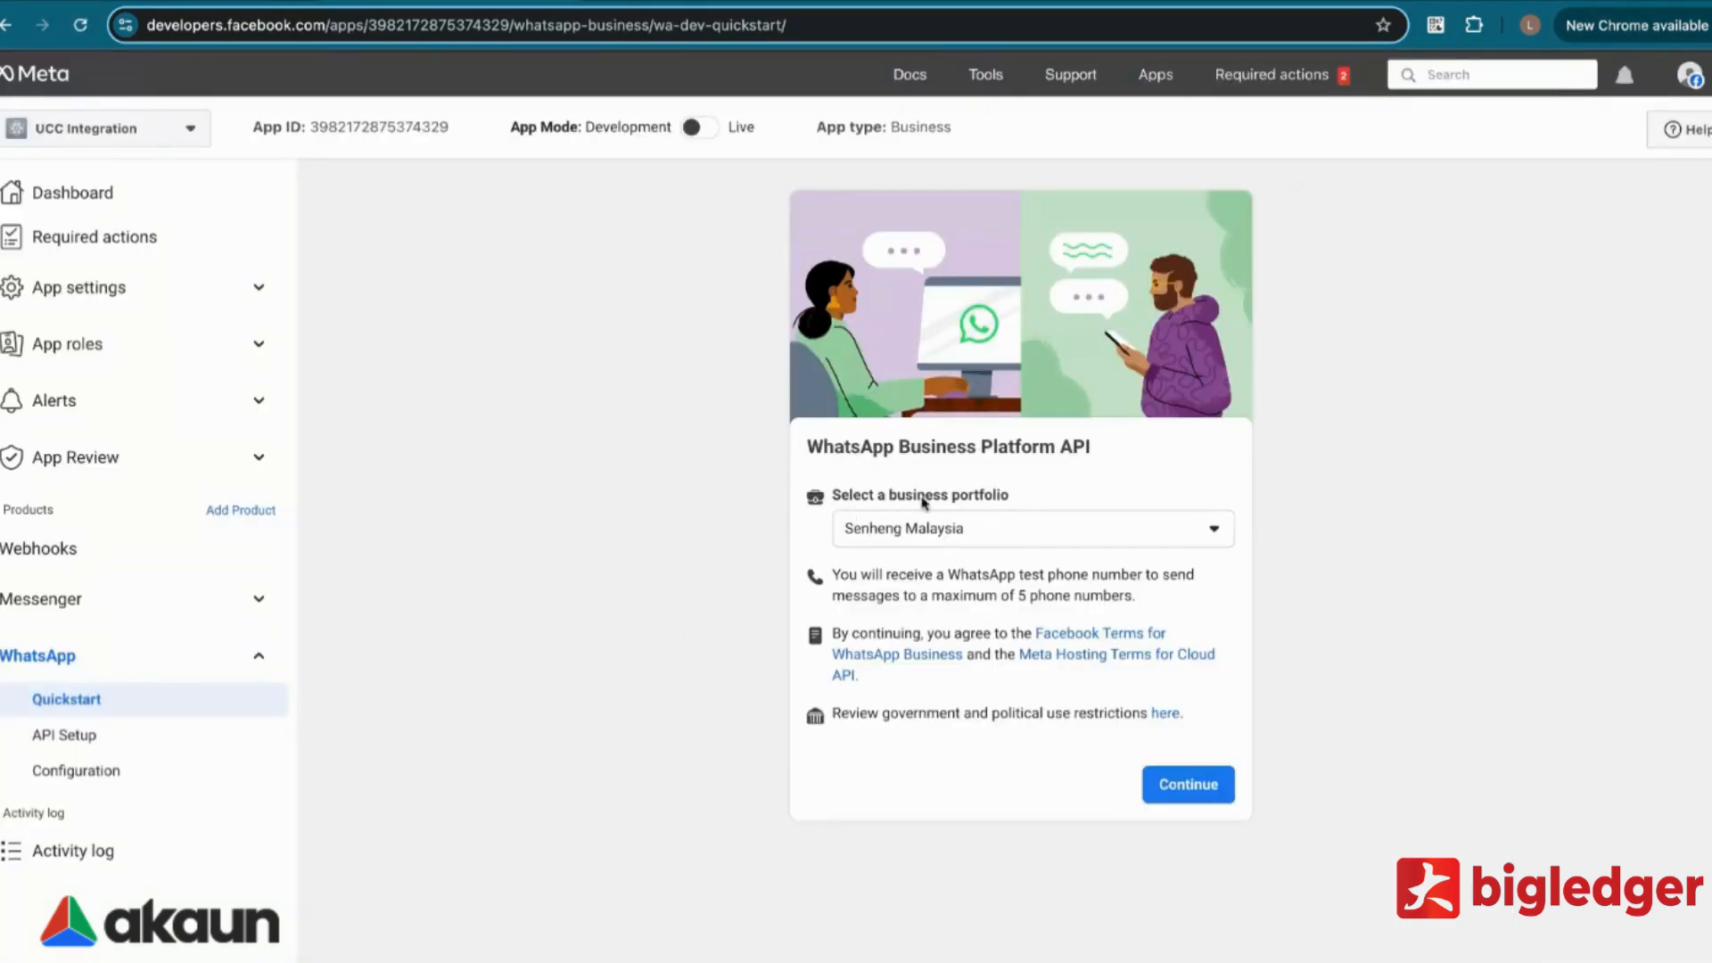
pyautogui.click(978, 531)
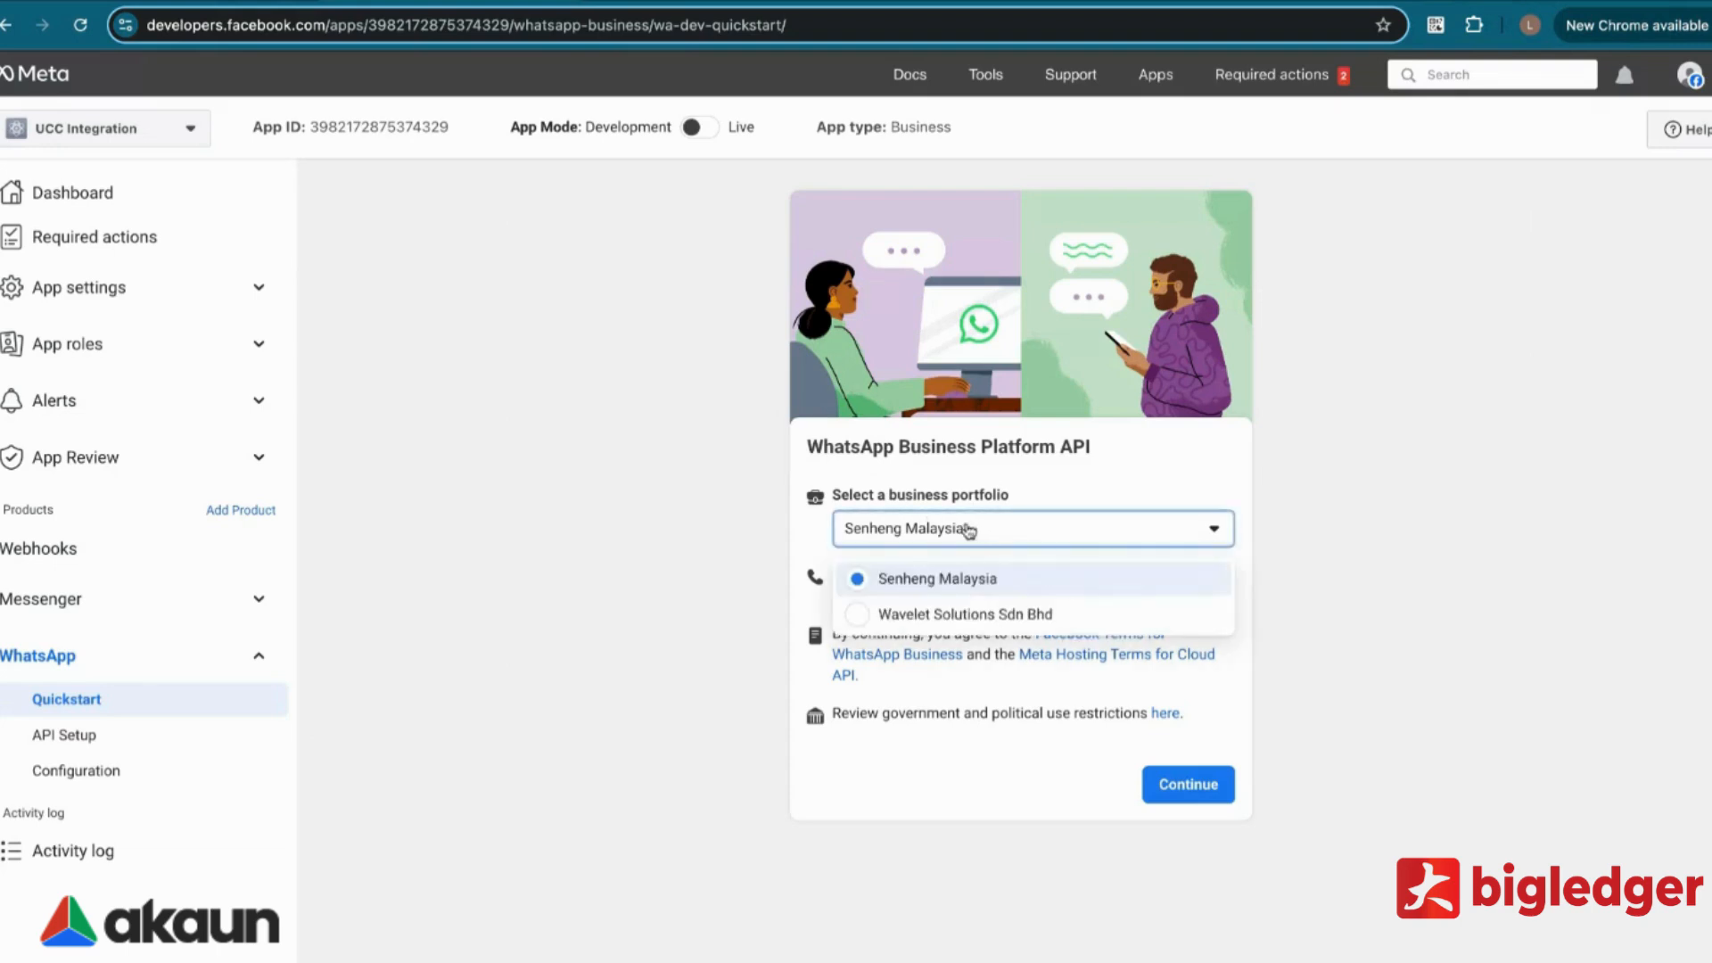
pyautogui.click(976, 607)
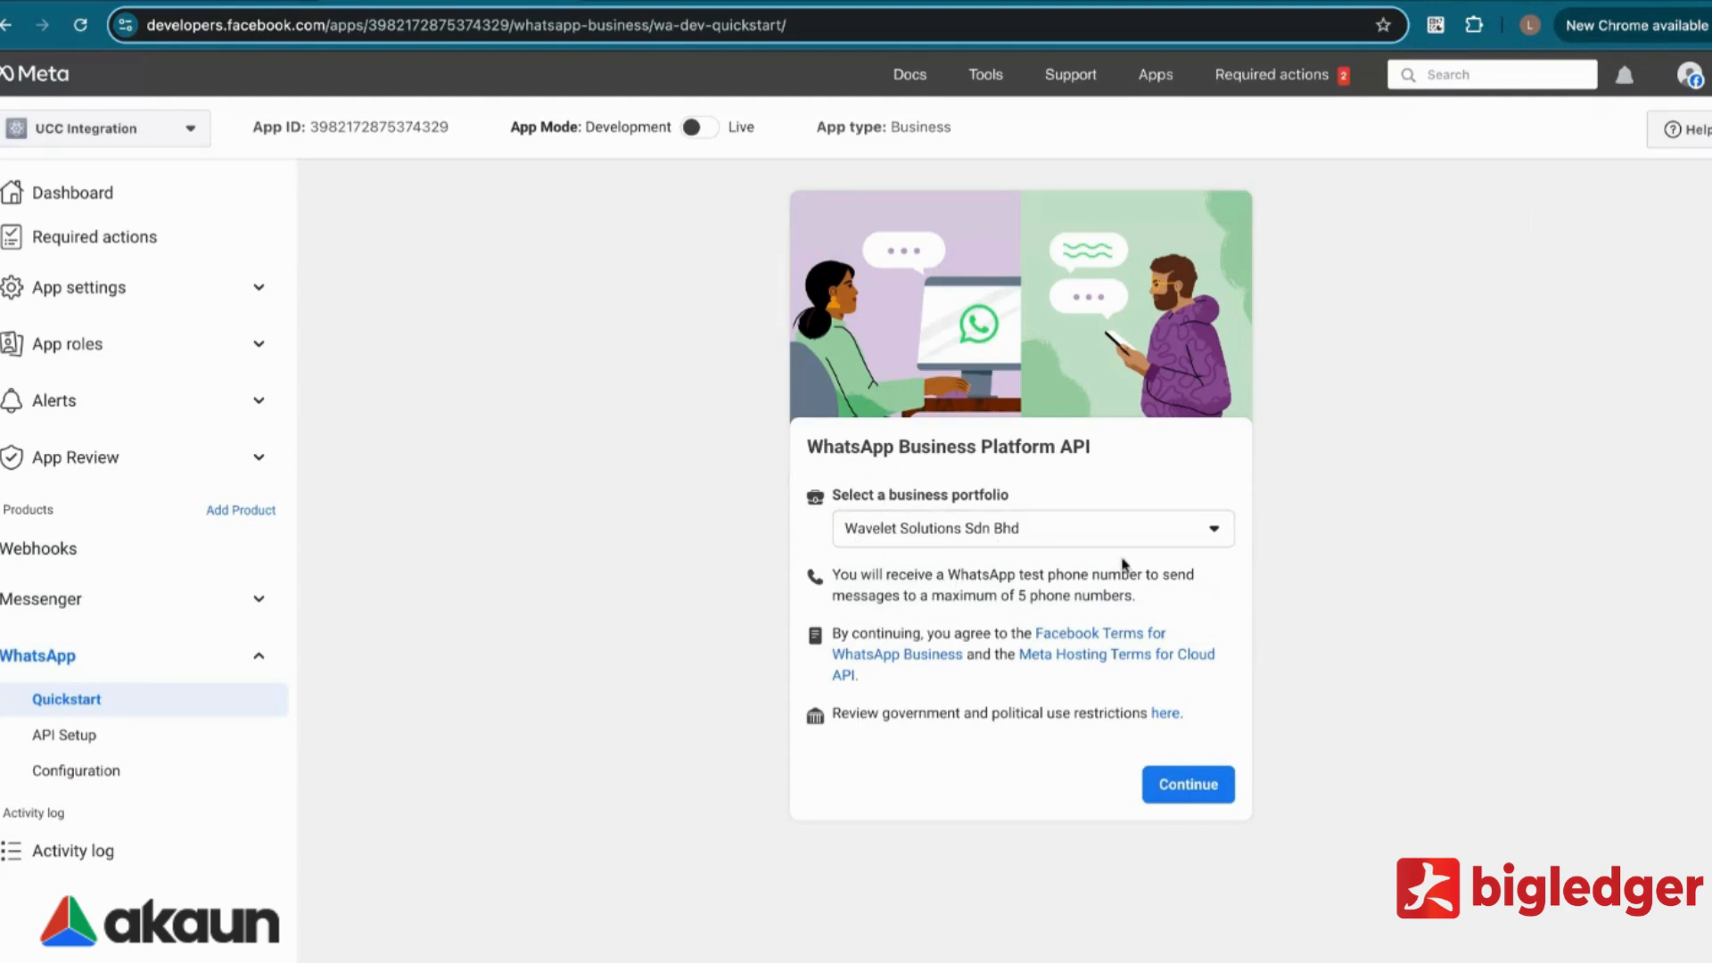
pyautogui.click(1191, 789)
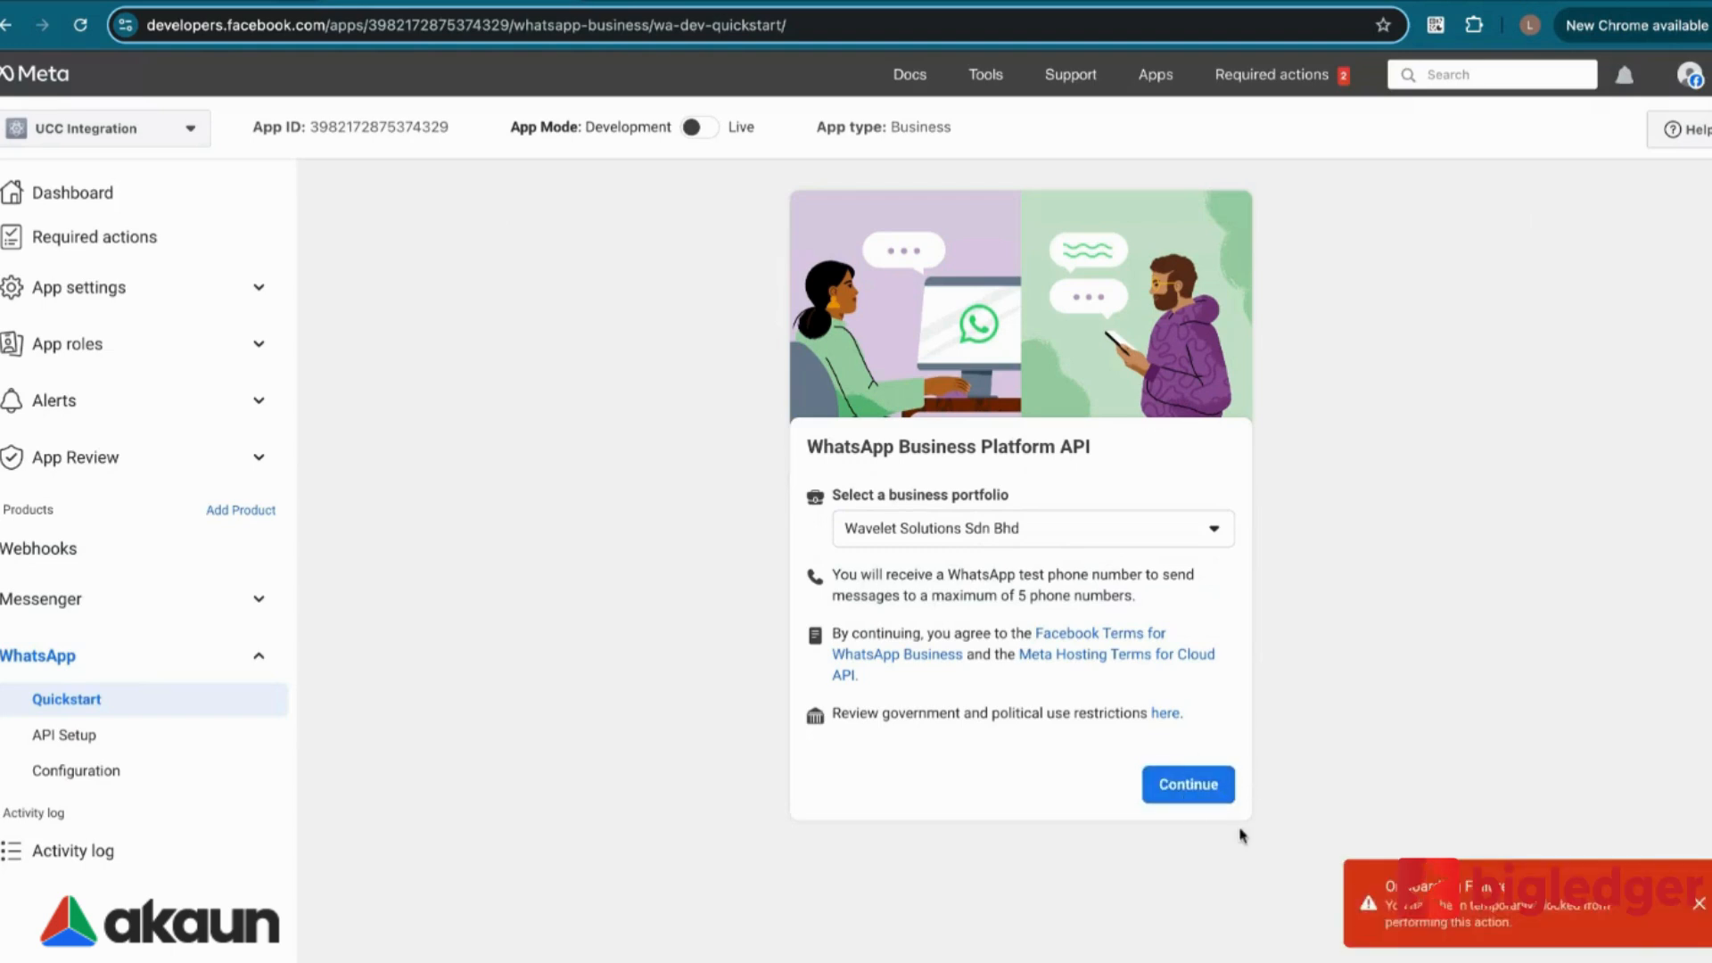
pyautogui.click(992, 529)
pyautogui.click(967, 577)
pyautogui.click(1189, 785)
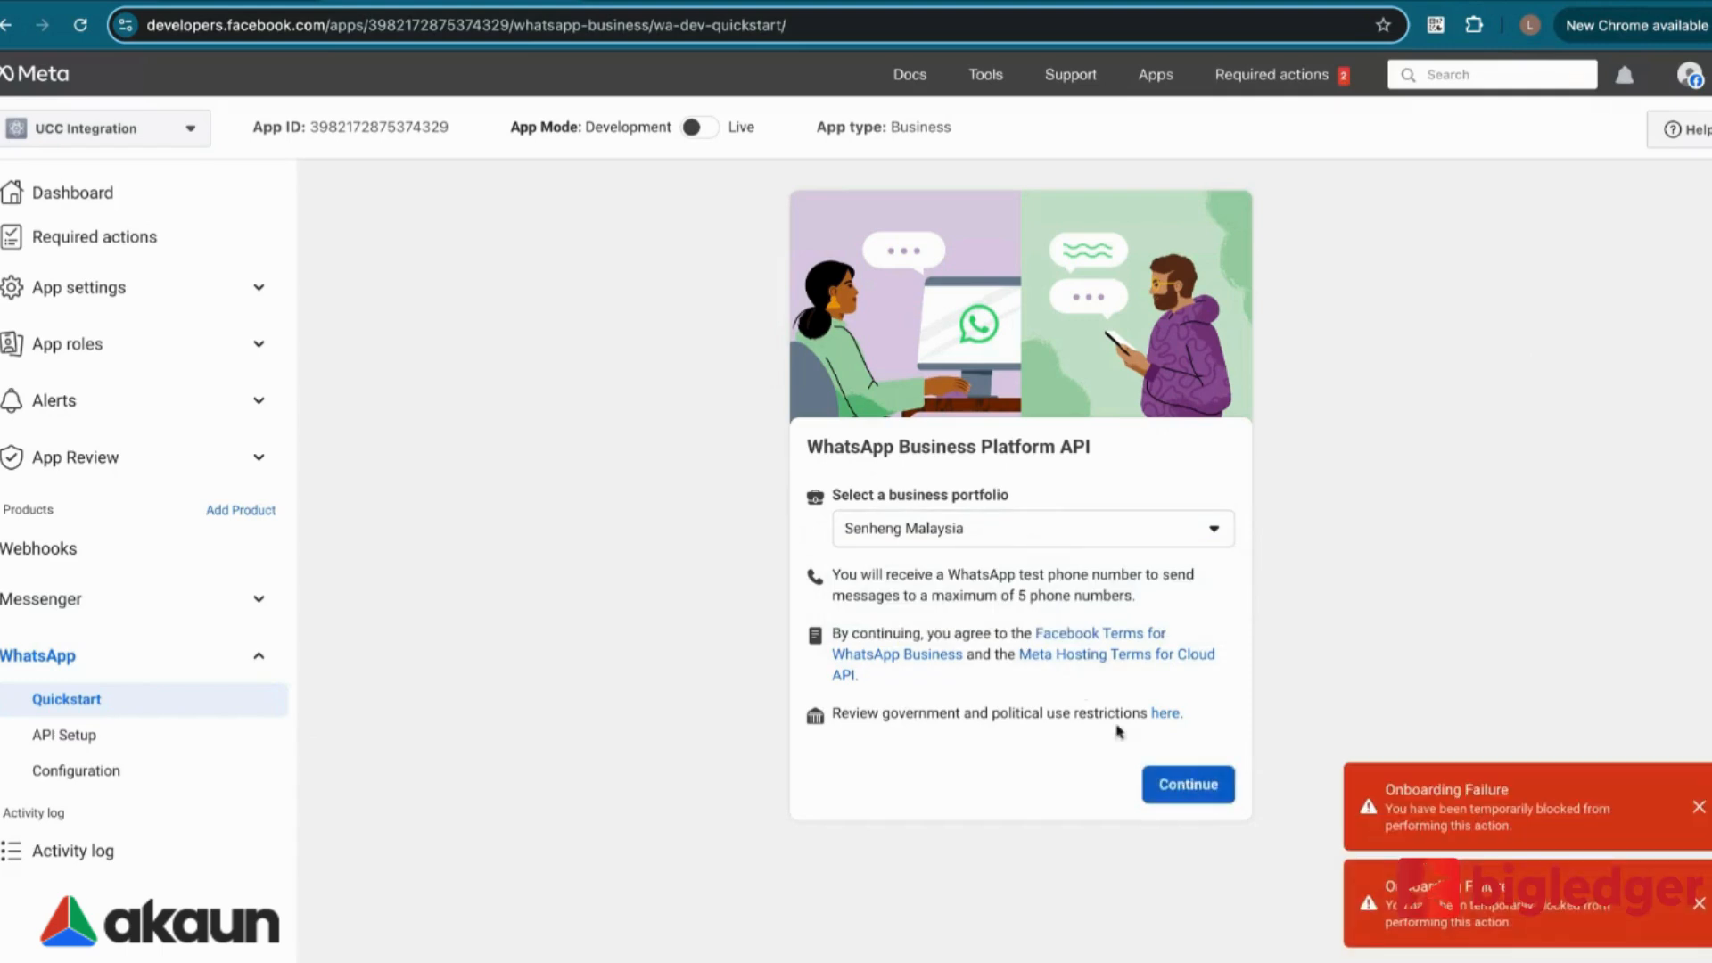
# Step: Open WhatsApp API Setup and Configuration, dismissing the onboarding failure message
pyautogui.click(73, 740)
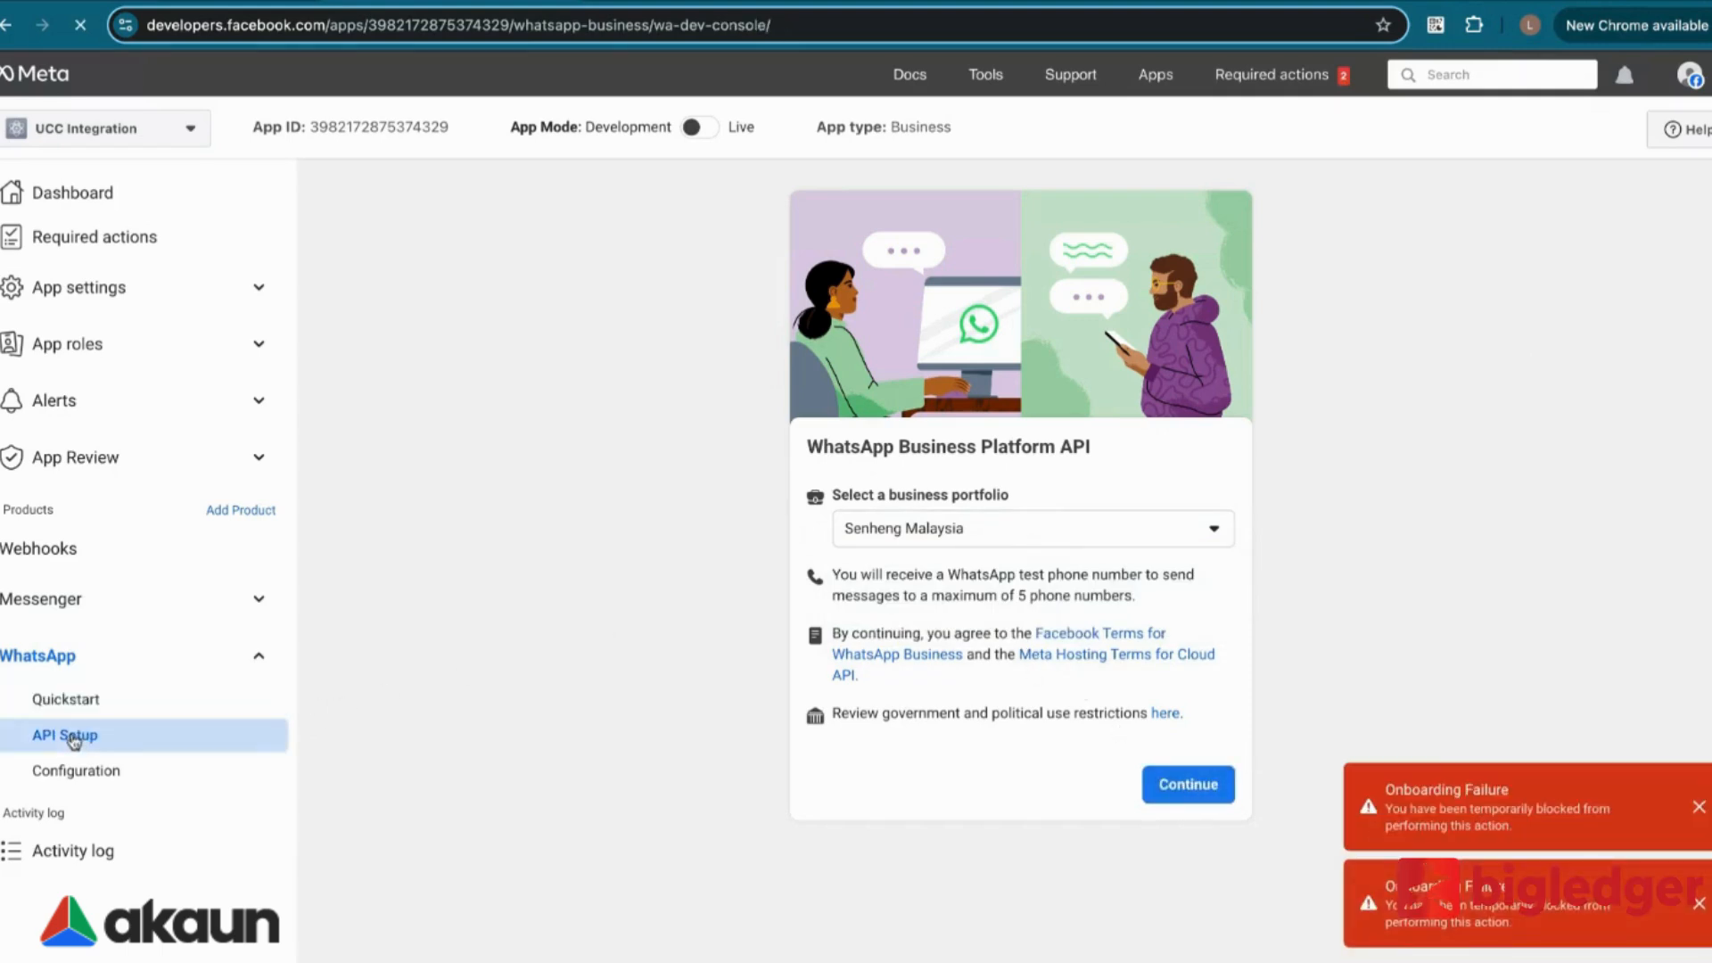
pyautogui.click(95, 772)
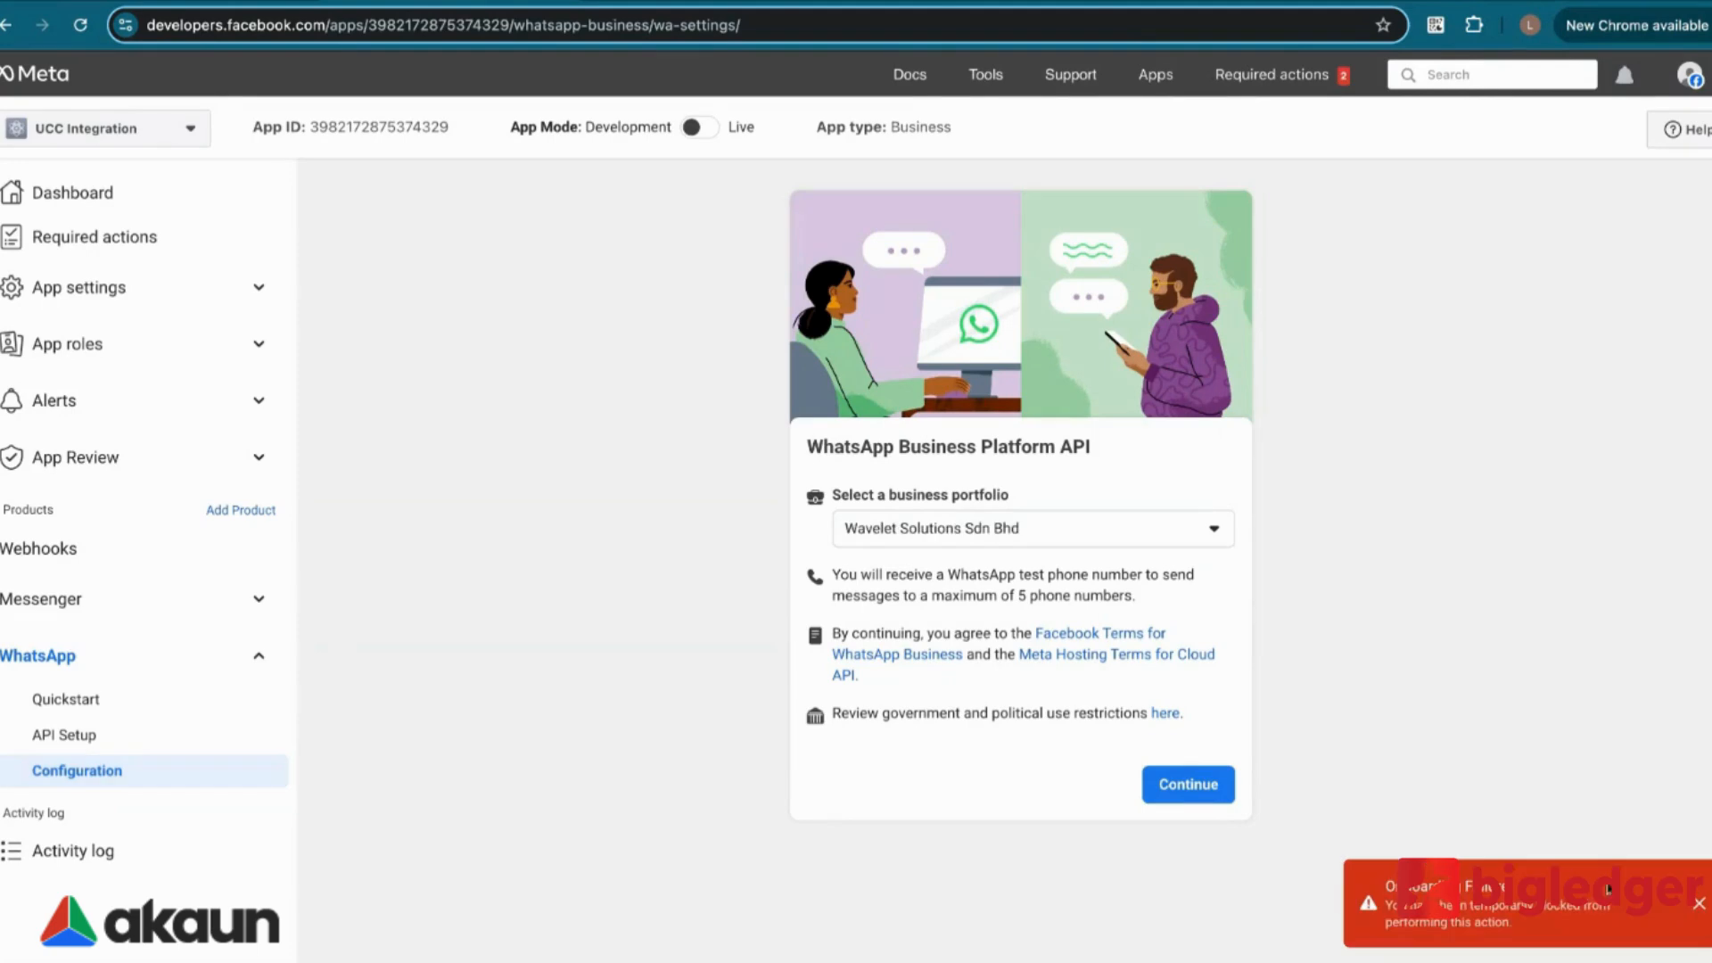
pyautogui.click(1701, 907)
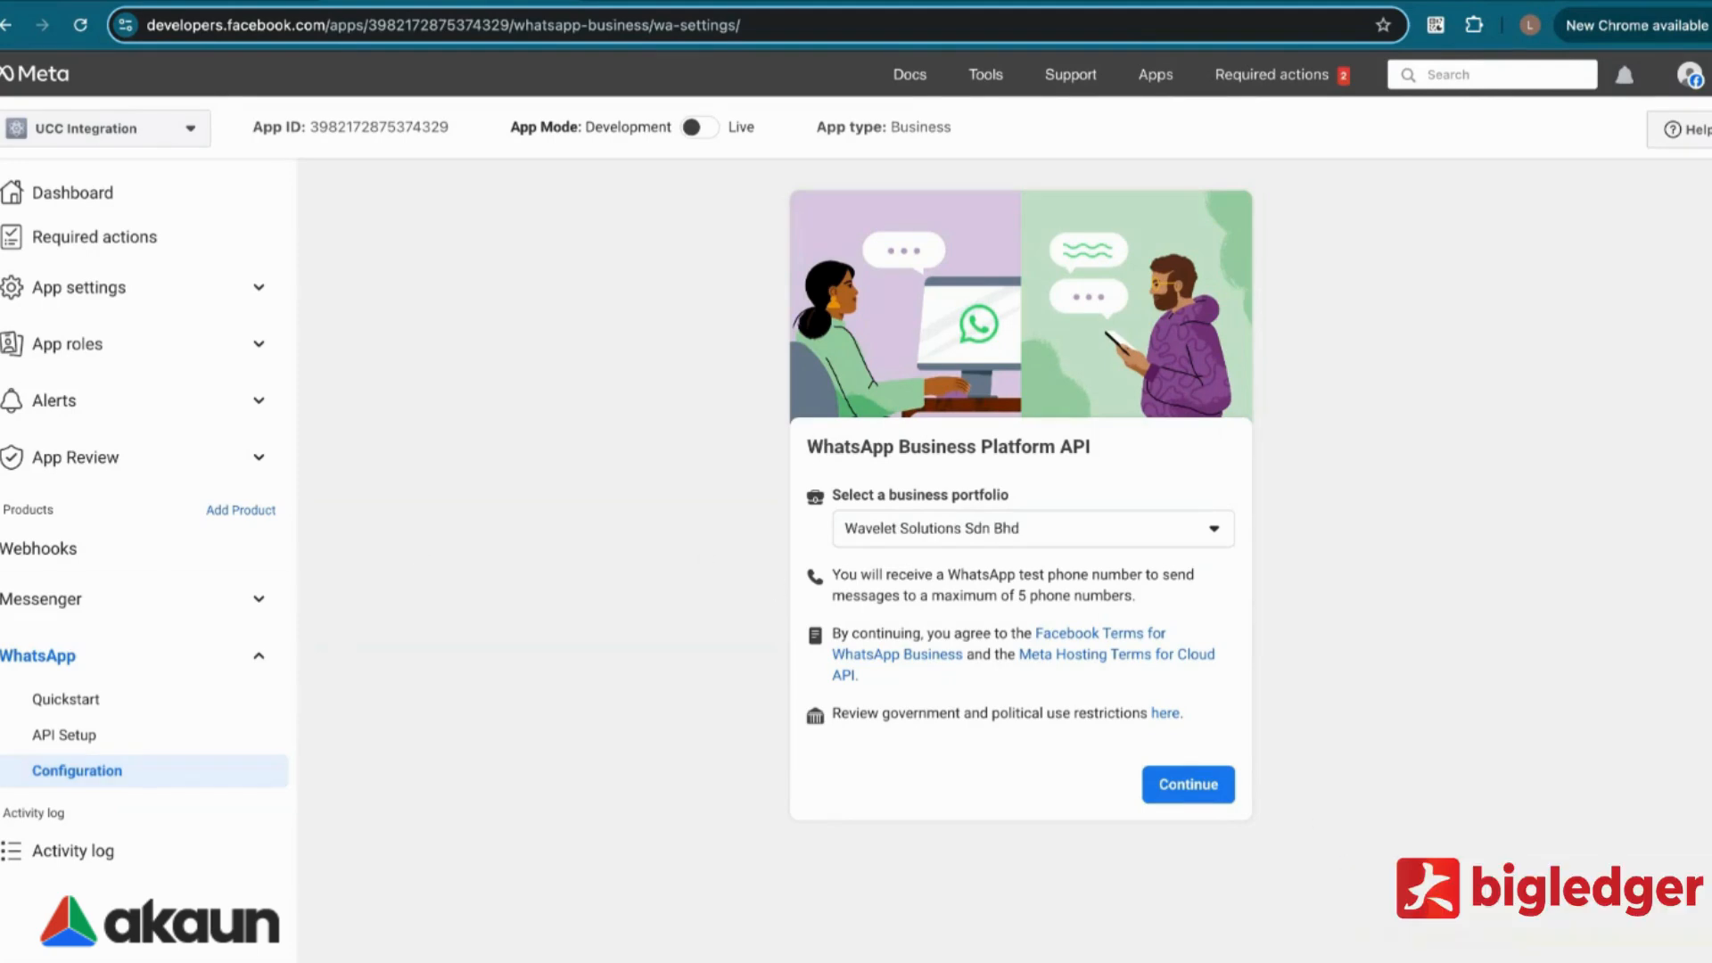
pyautogui.click(132, 602)
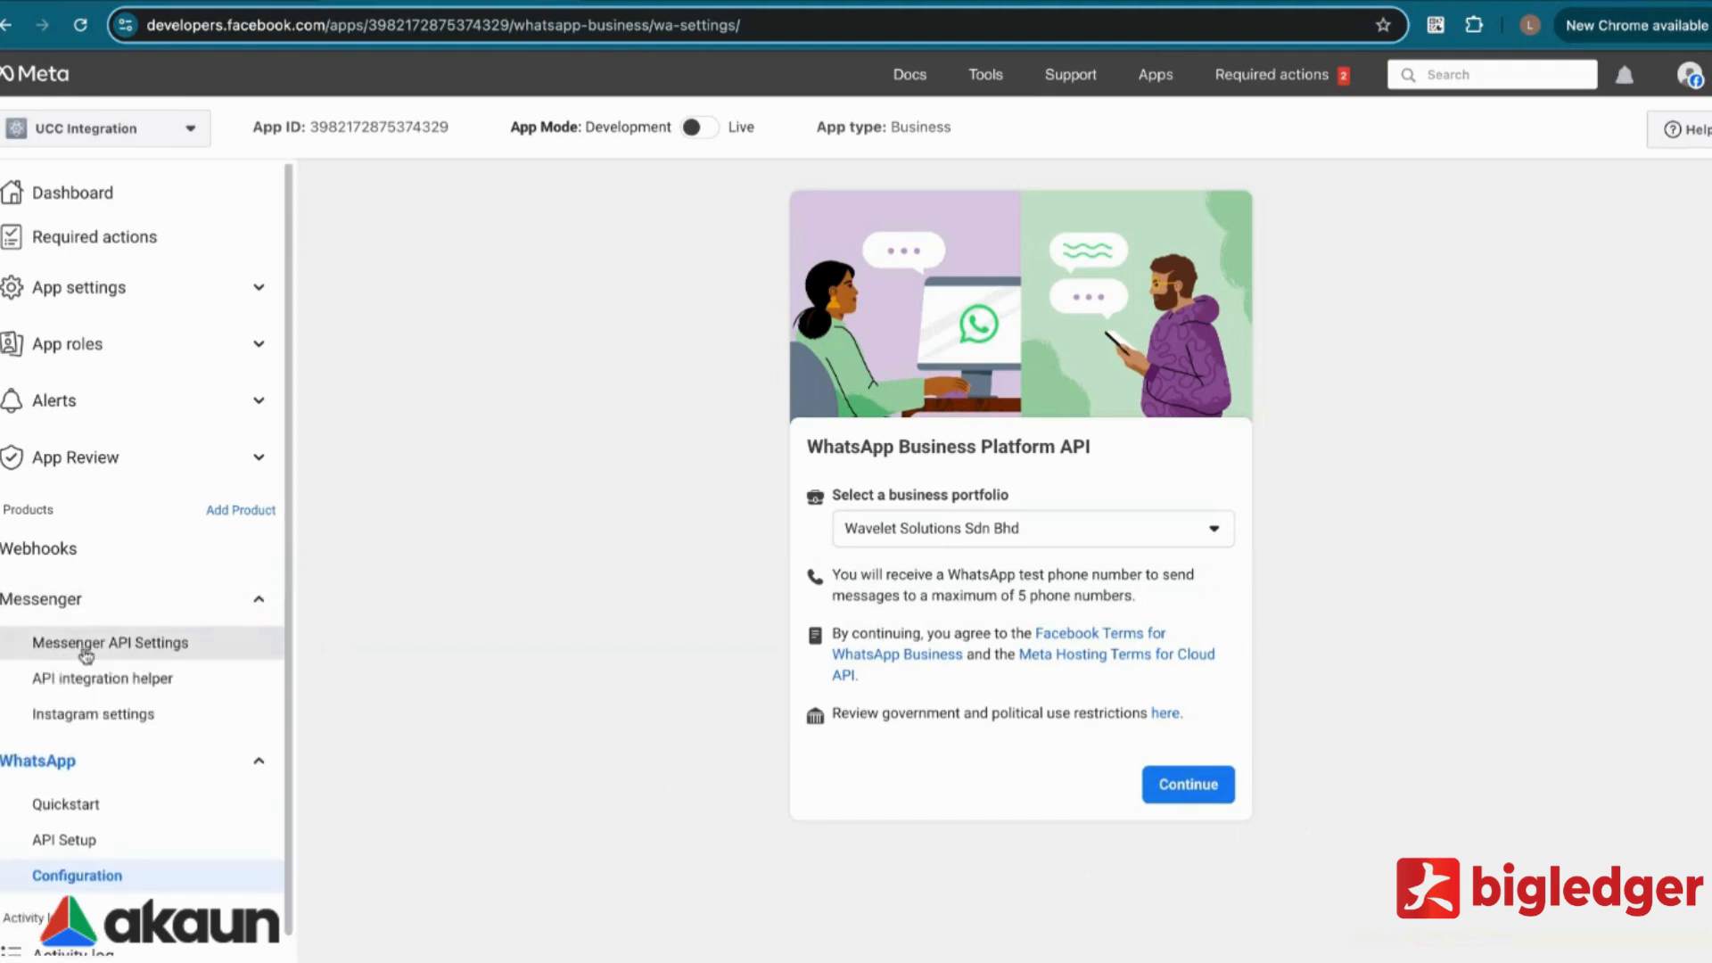
# Step: Open Messenger API Settings and review the webhook fields under Configure webhooks
pyautogui.click(85, 644)
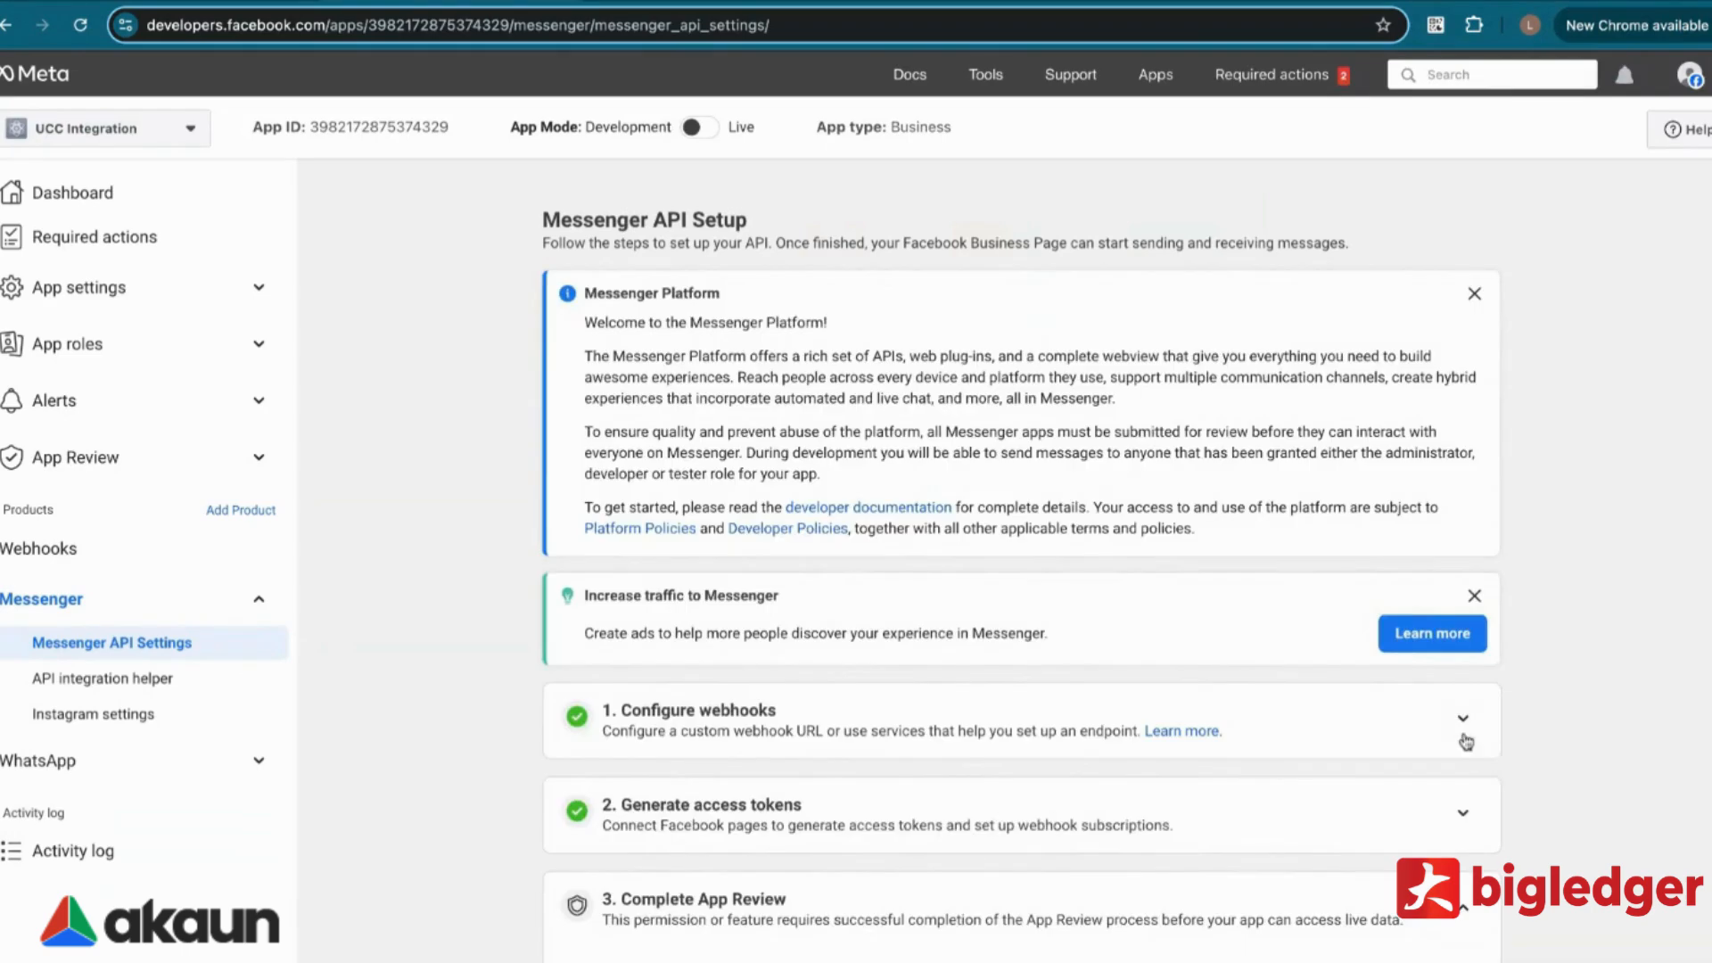
pyautogui.click(1462, 718)
pyautogui.scroll(-5, 593, 453)
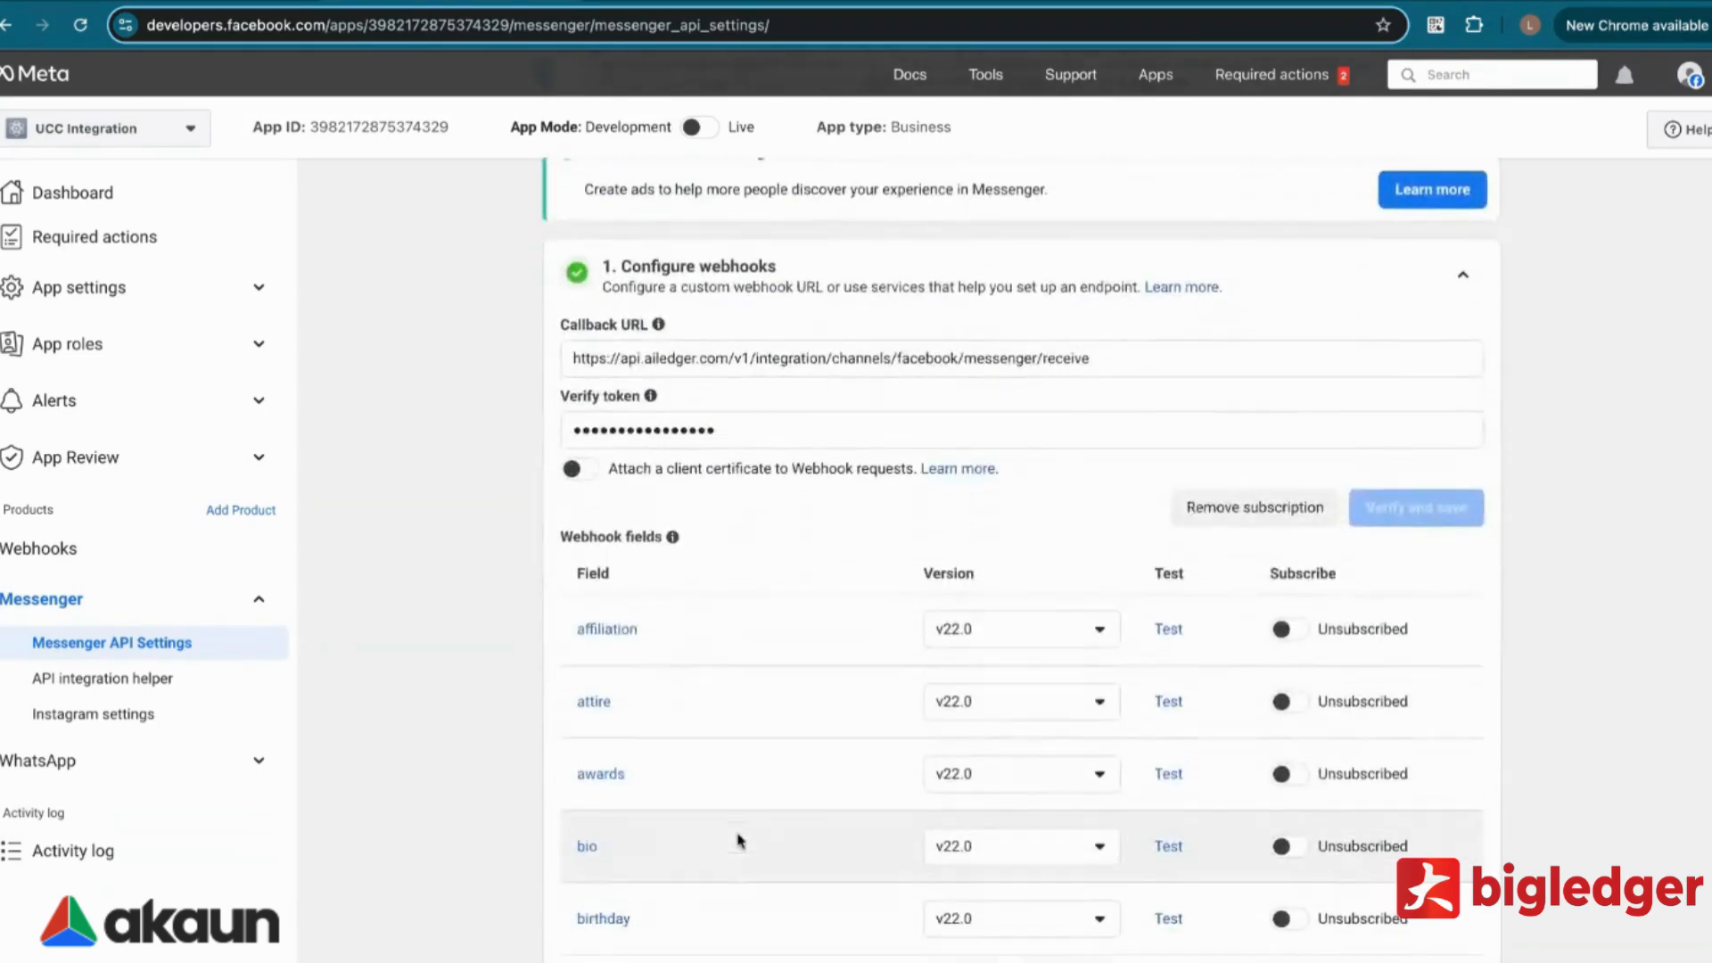
pyautogui.scroll(-15, 1254, 749)
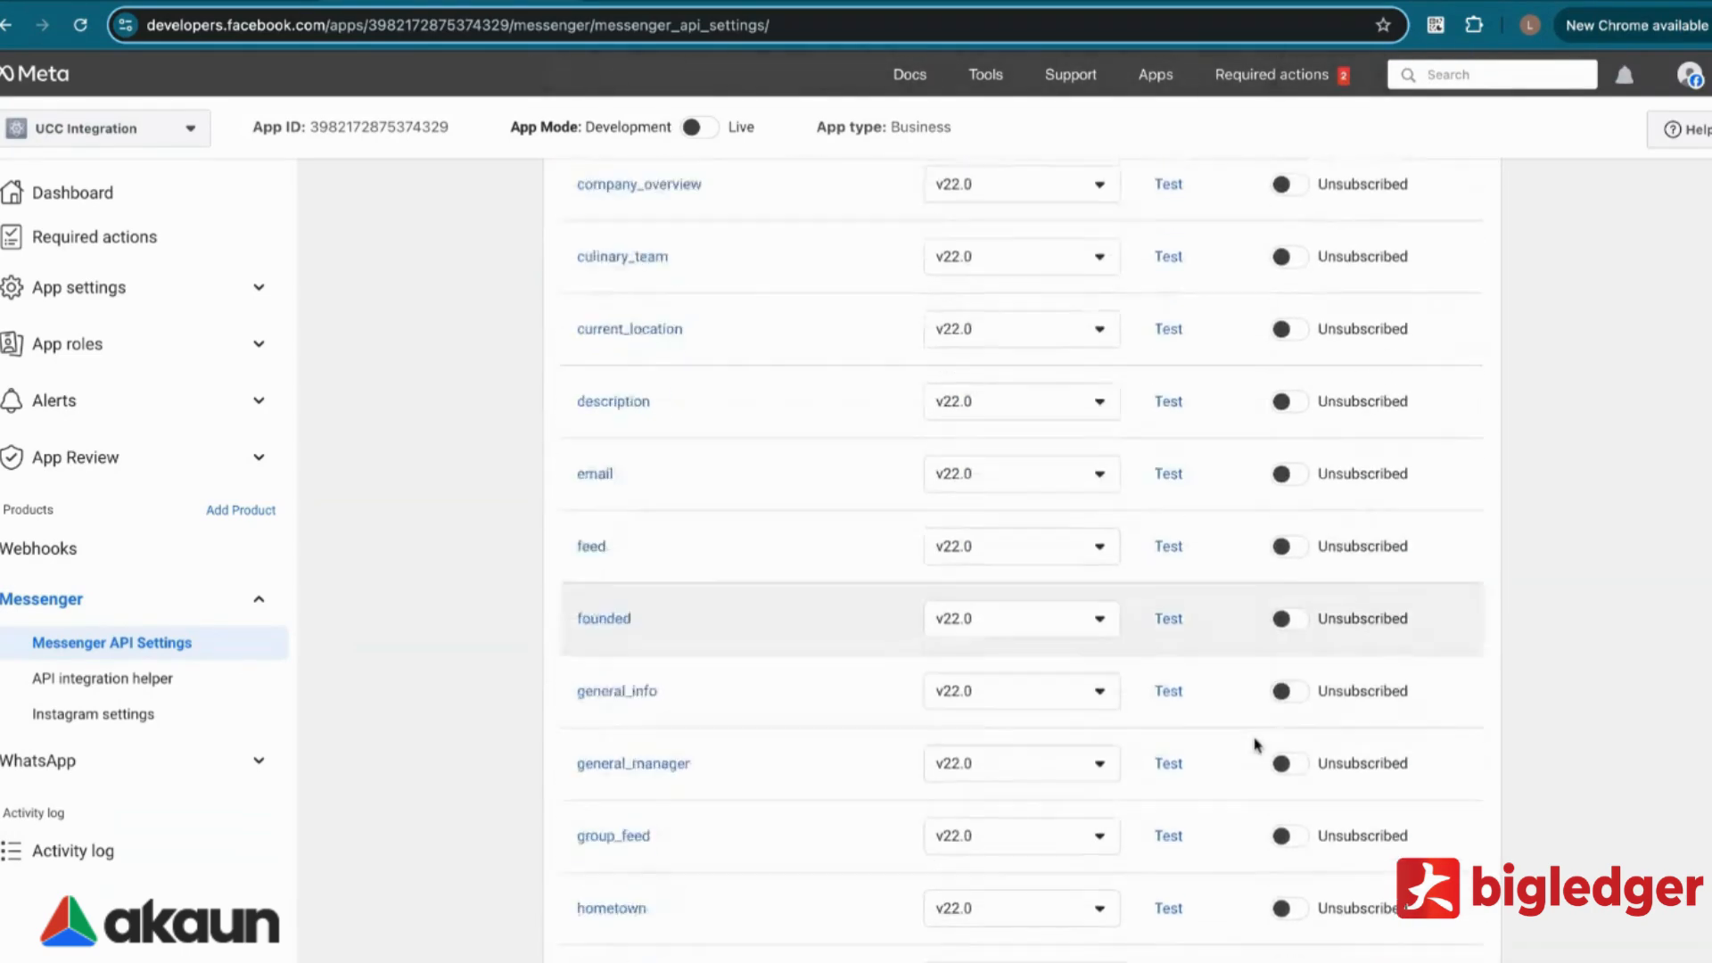
pyautogui.scroll(-15, 802, 623)
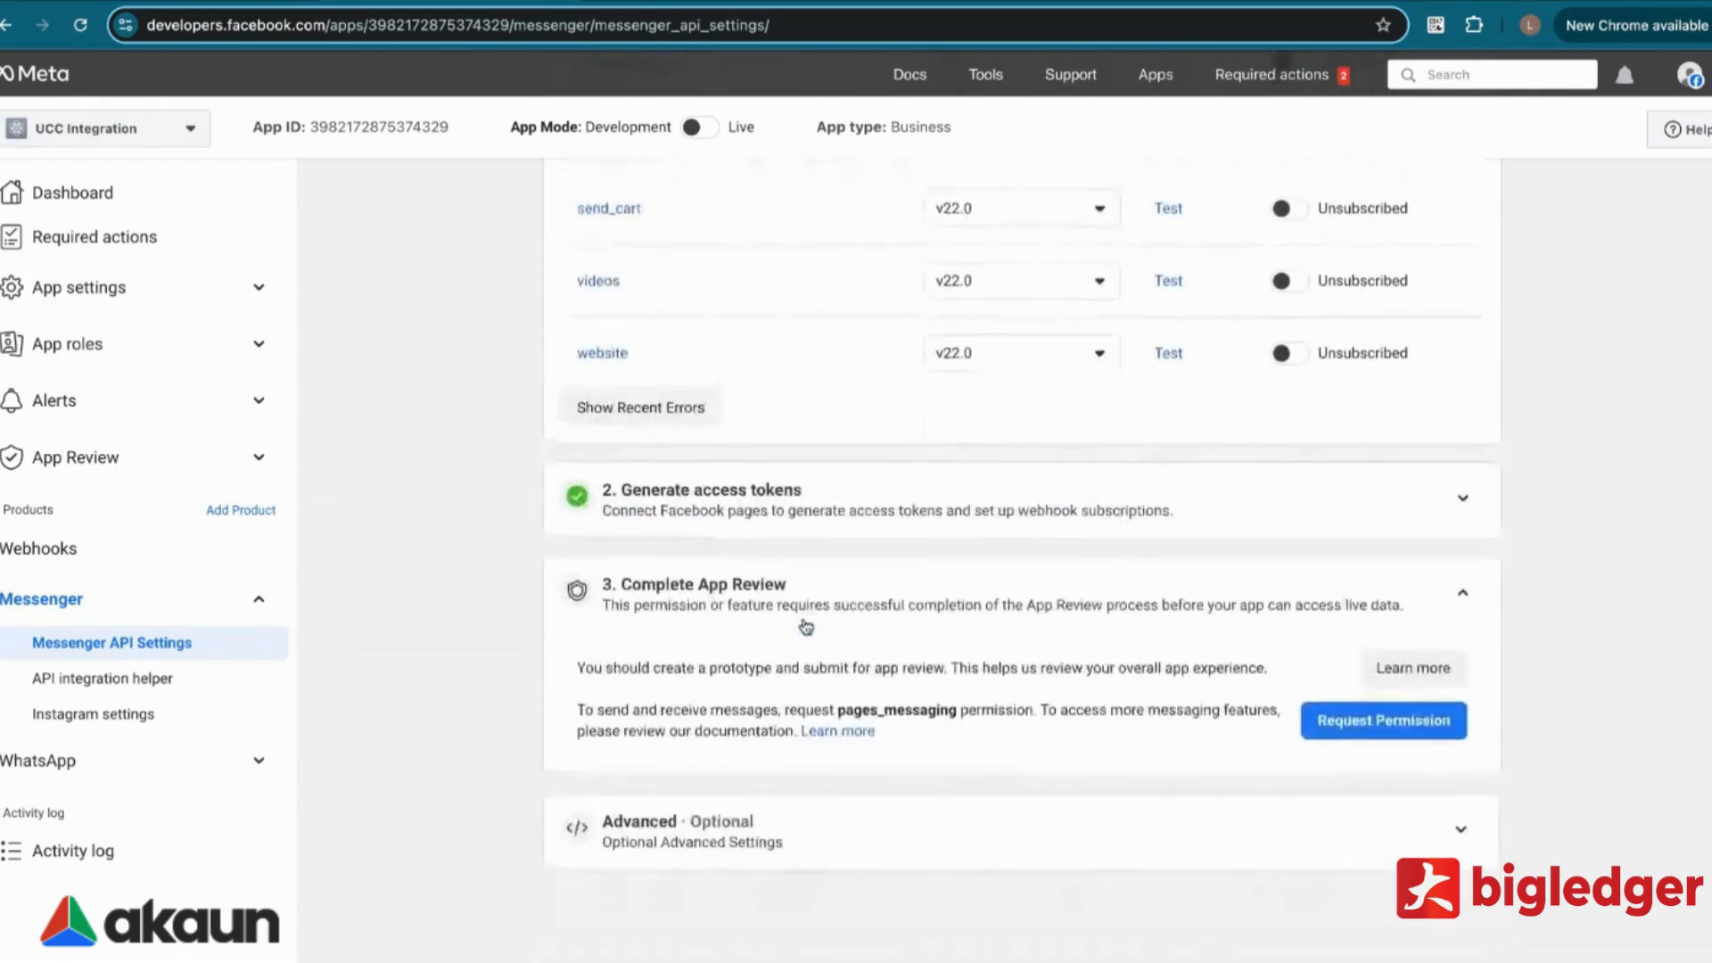
# Step: Expand Generate access tokens to review Bigledger's webhook subscription fields
pyautogui.click(1463, 515)
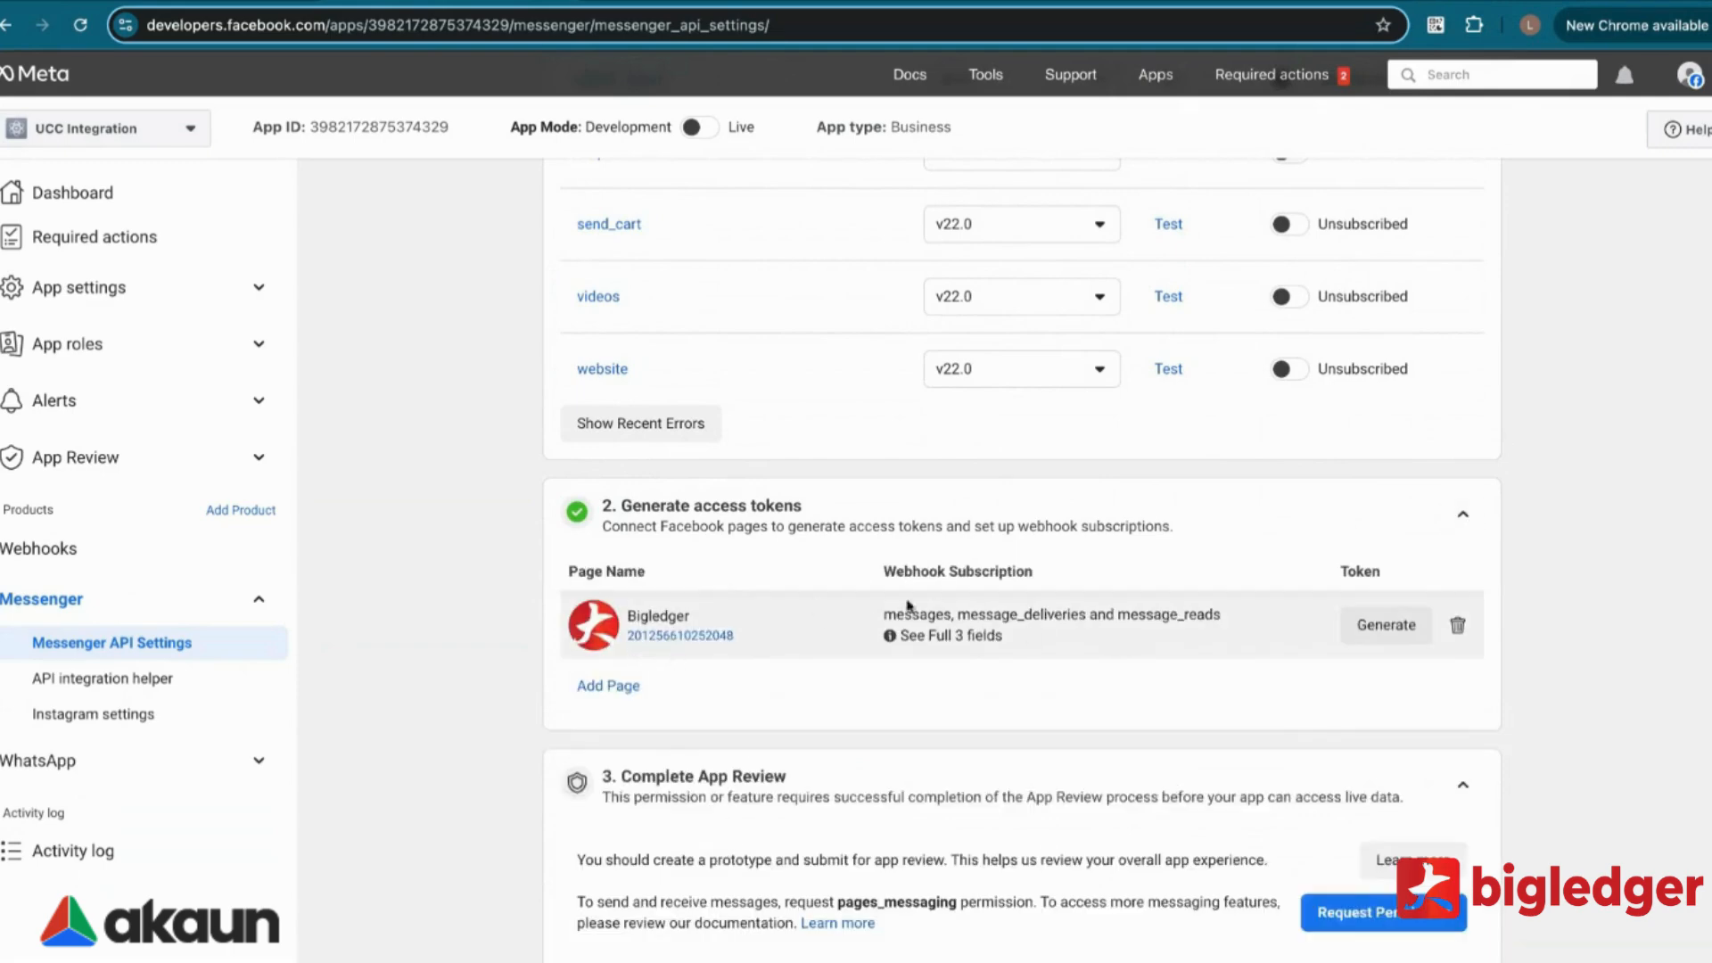
pyautogui.moveTo(892, 574); pyautogui.dragTo(1031, 574)
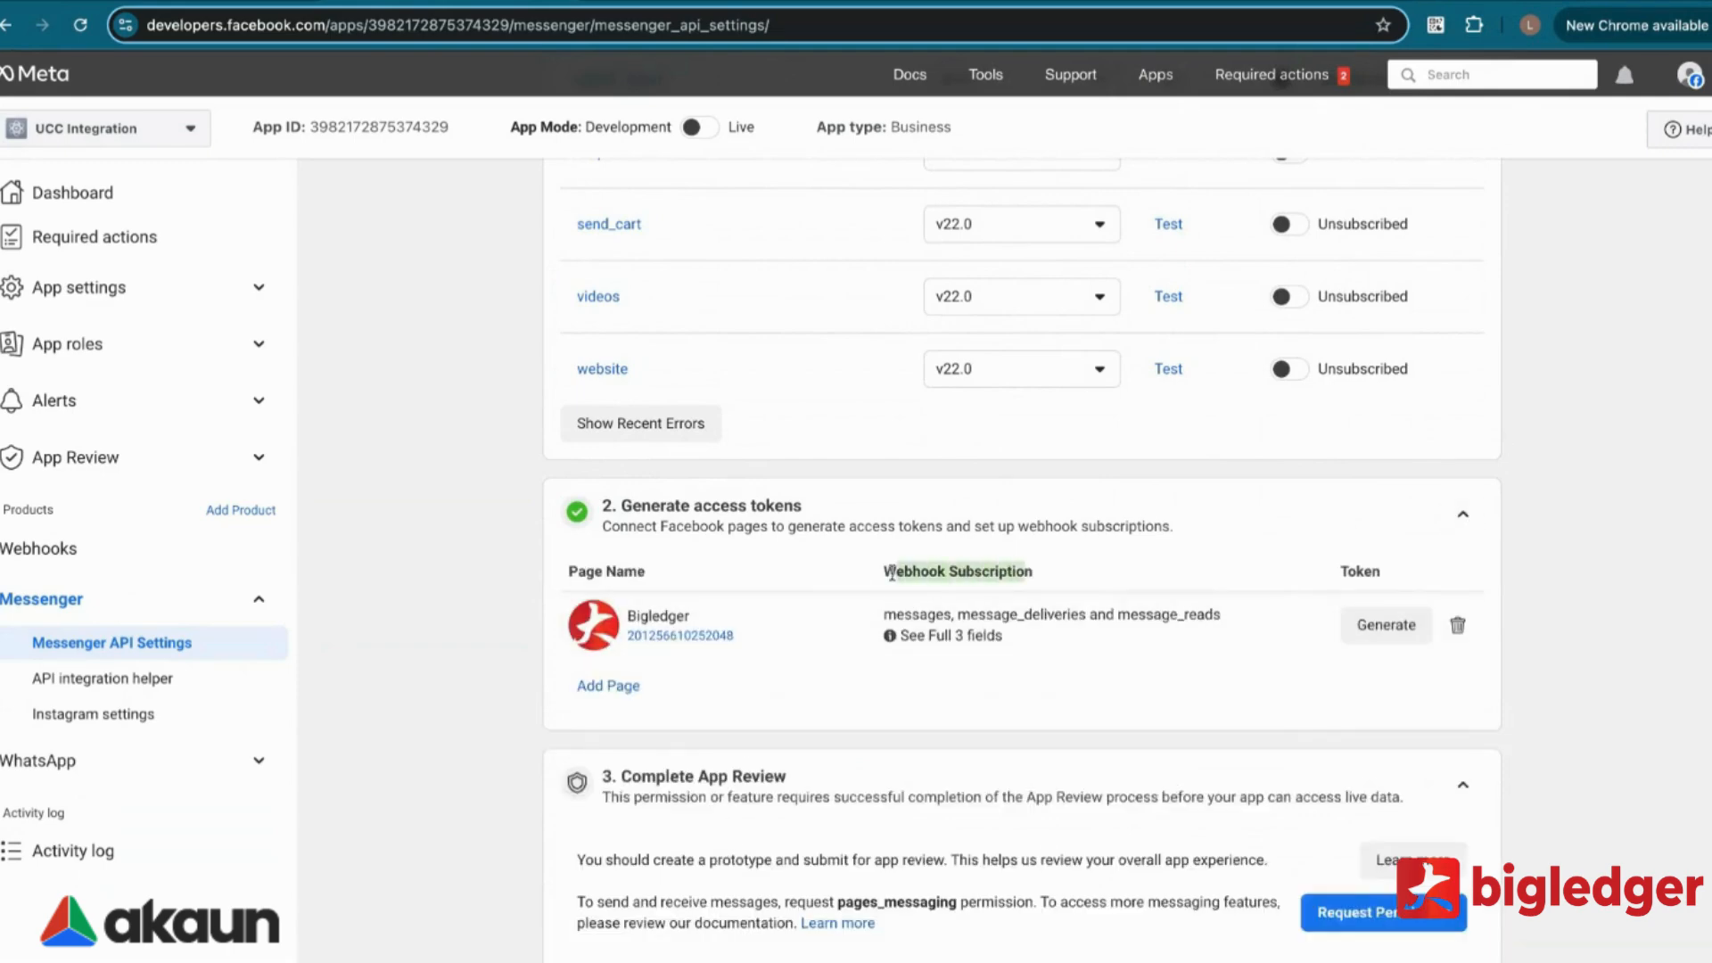
pyautogui.scroll(-2, 1052, 649)
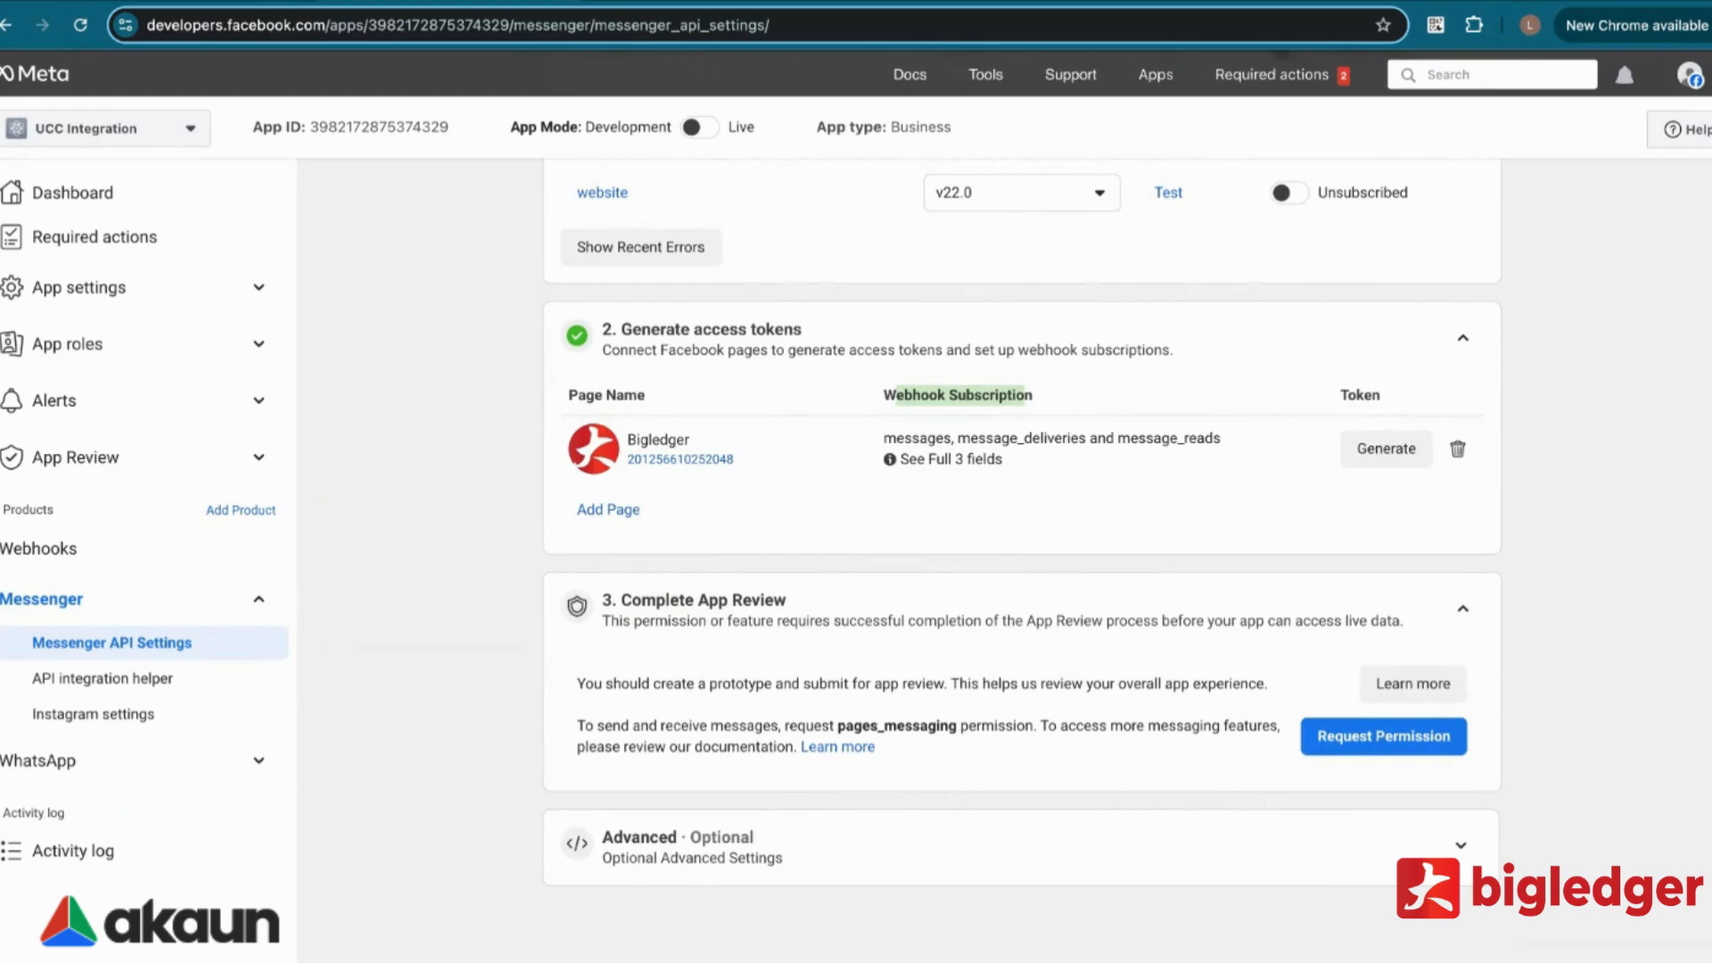
pyautogui.scroll(2, 1040, 371)
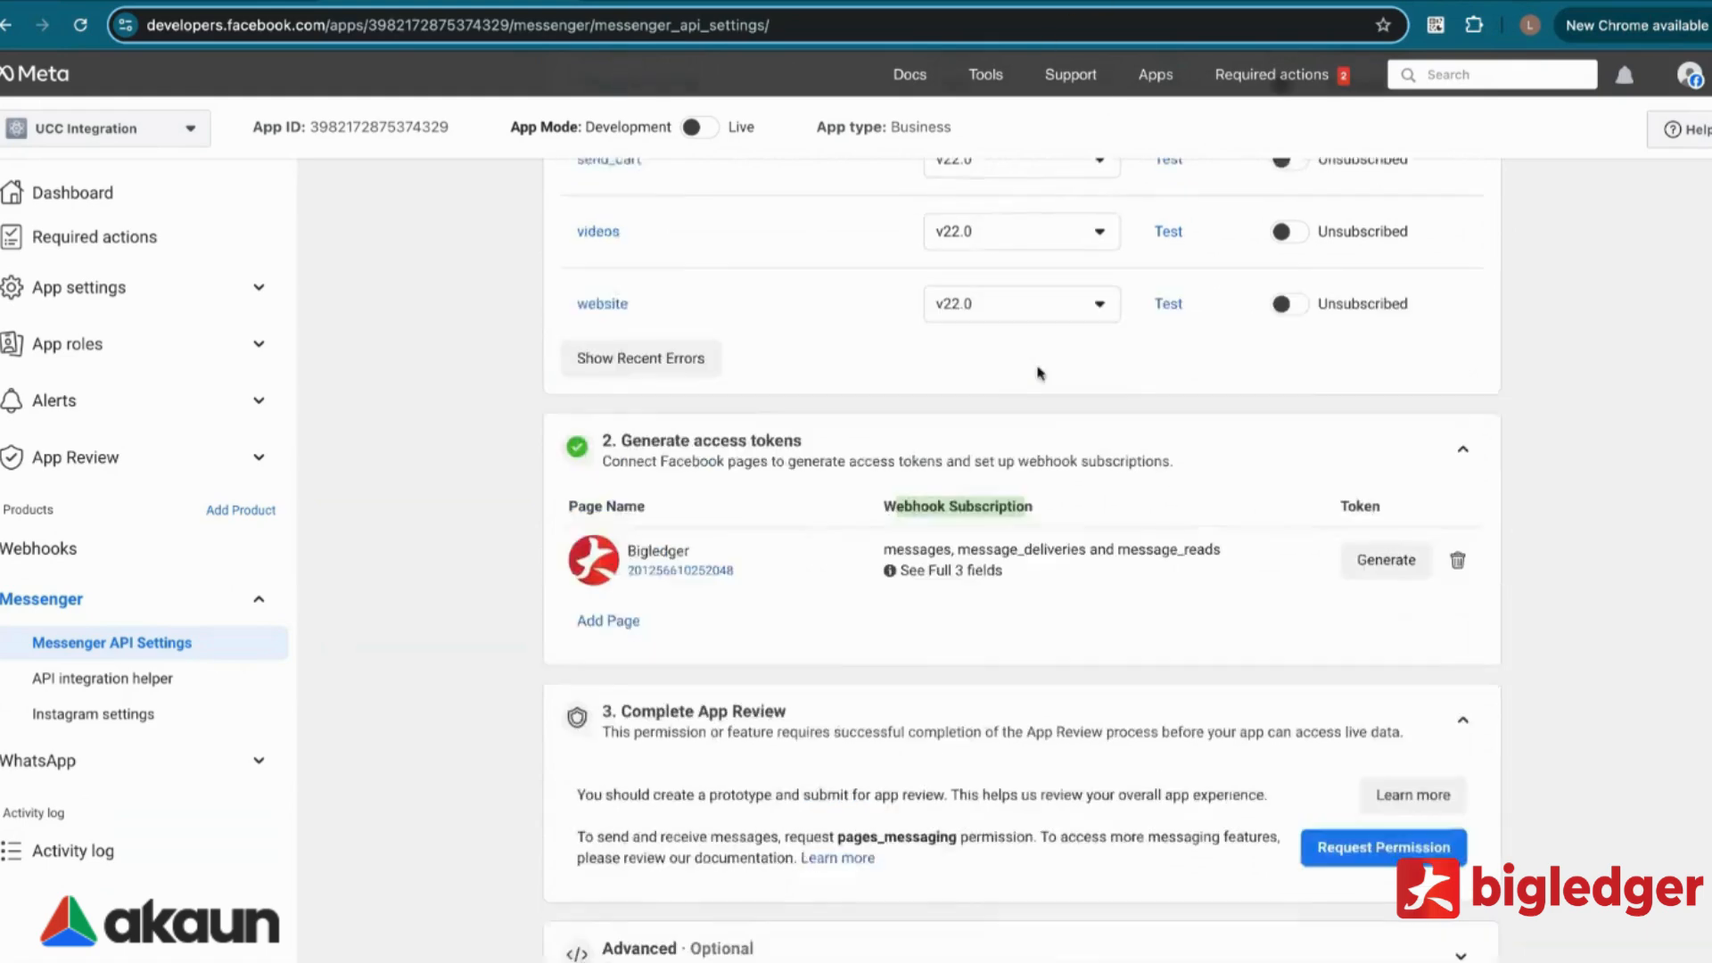
pyautogui.scroll(-2, 1040, 371)
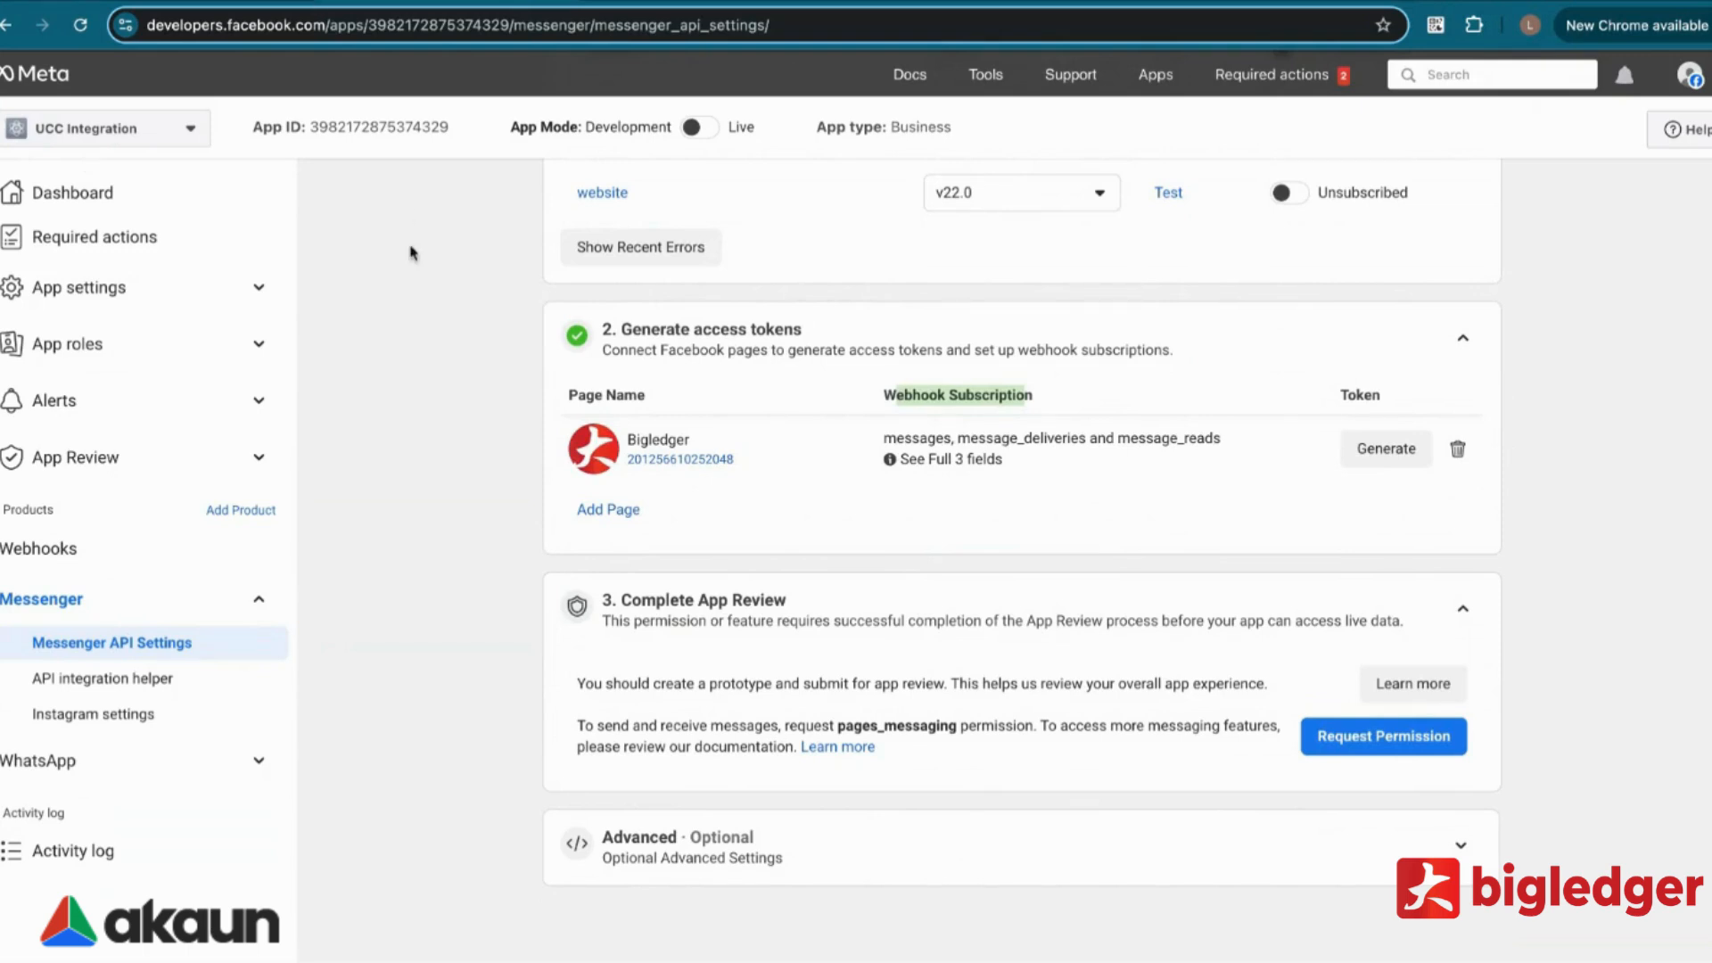
pyautogui.click(211, 6)
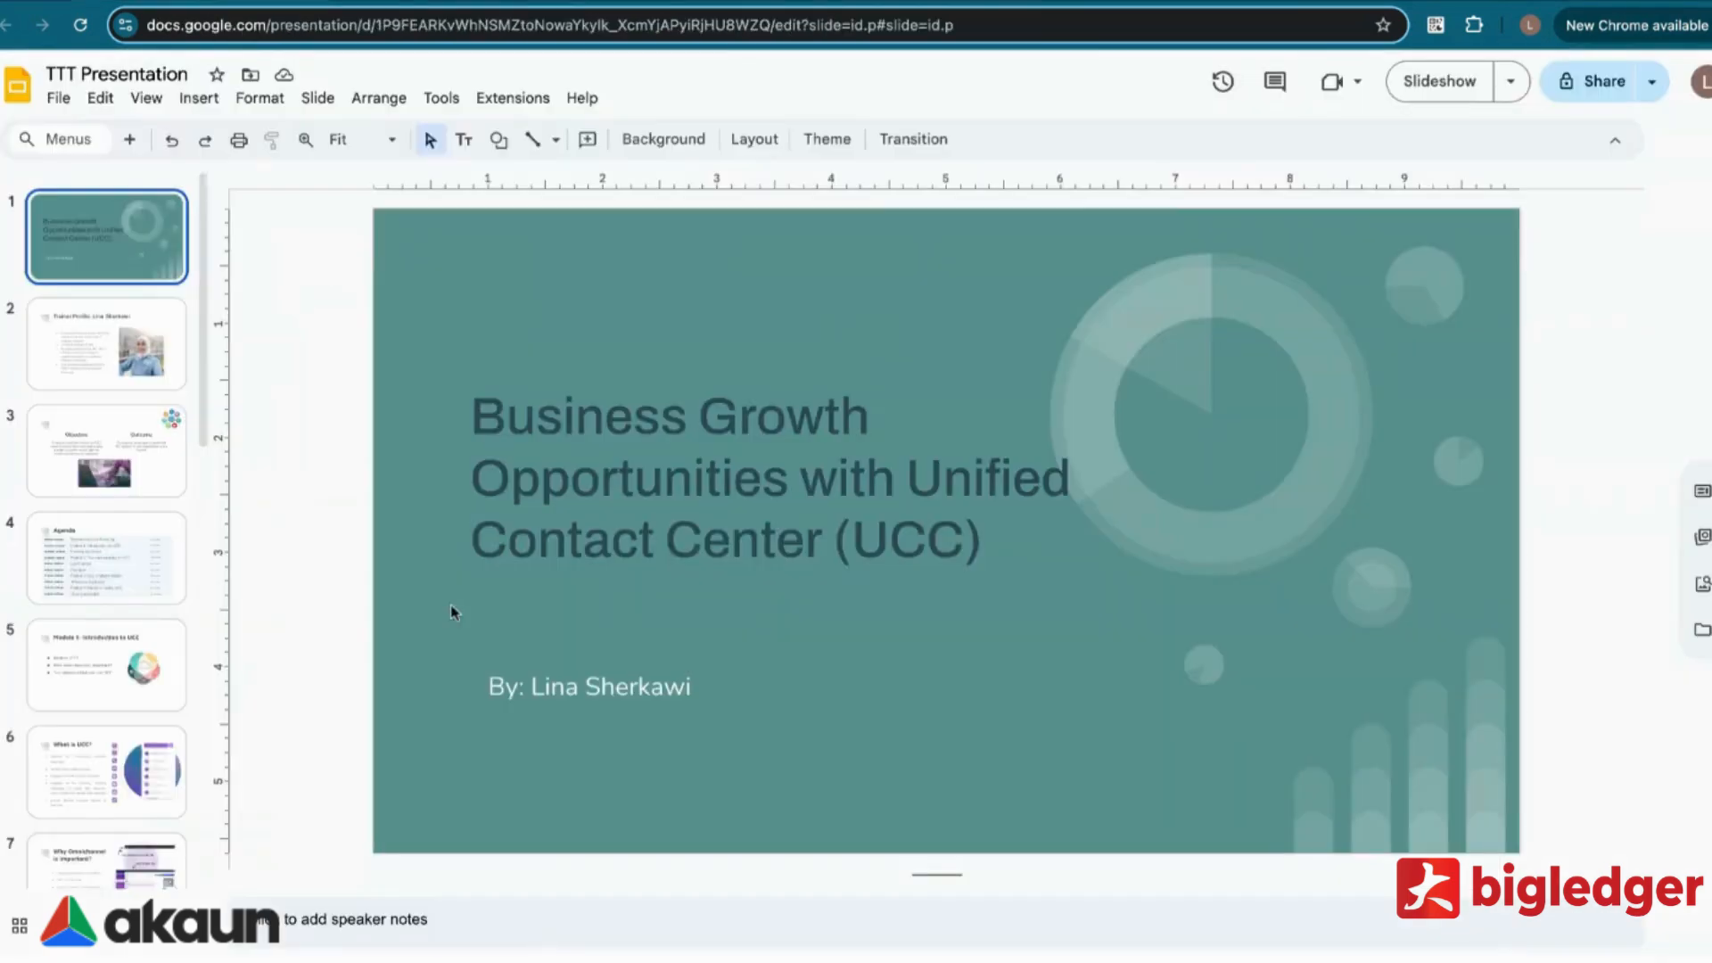
pyautogui.scroll(-12, 119, 578)
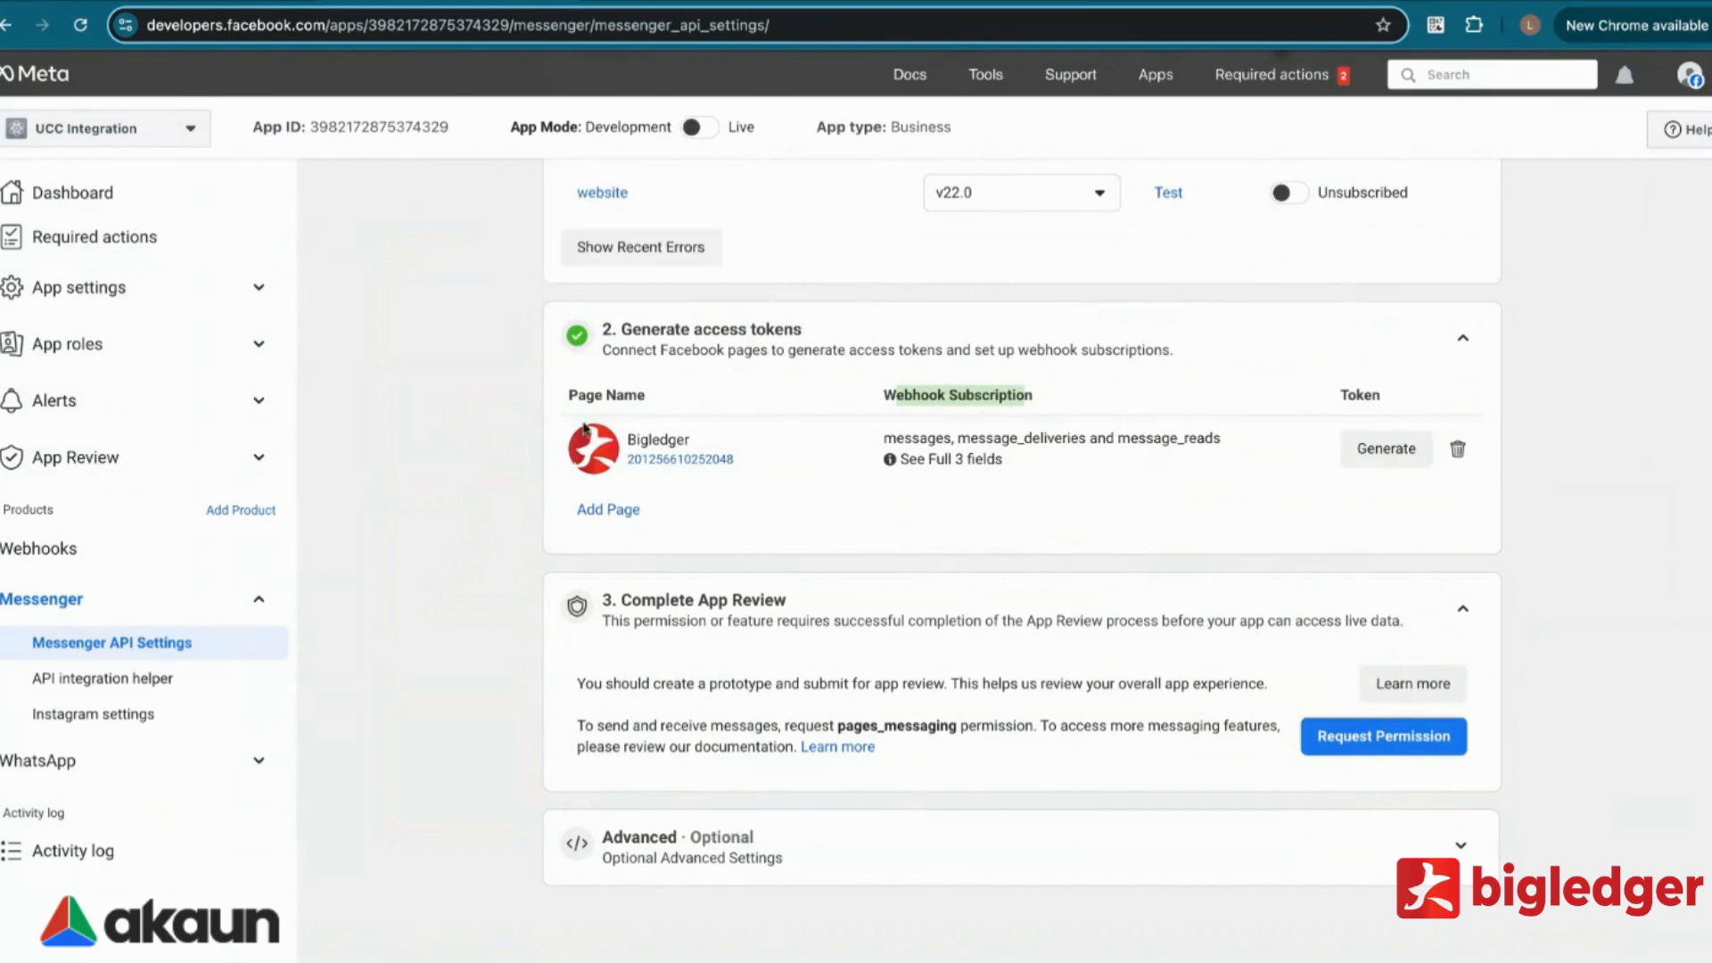
pyautogui.scroll(3, 584, 428)
pyautogui.scroll(-3, 535, 401)
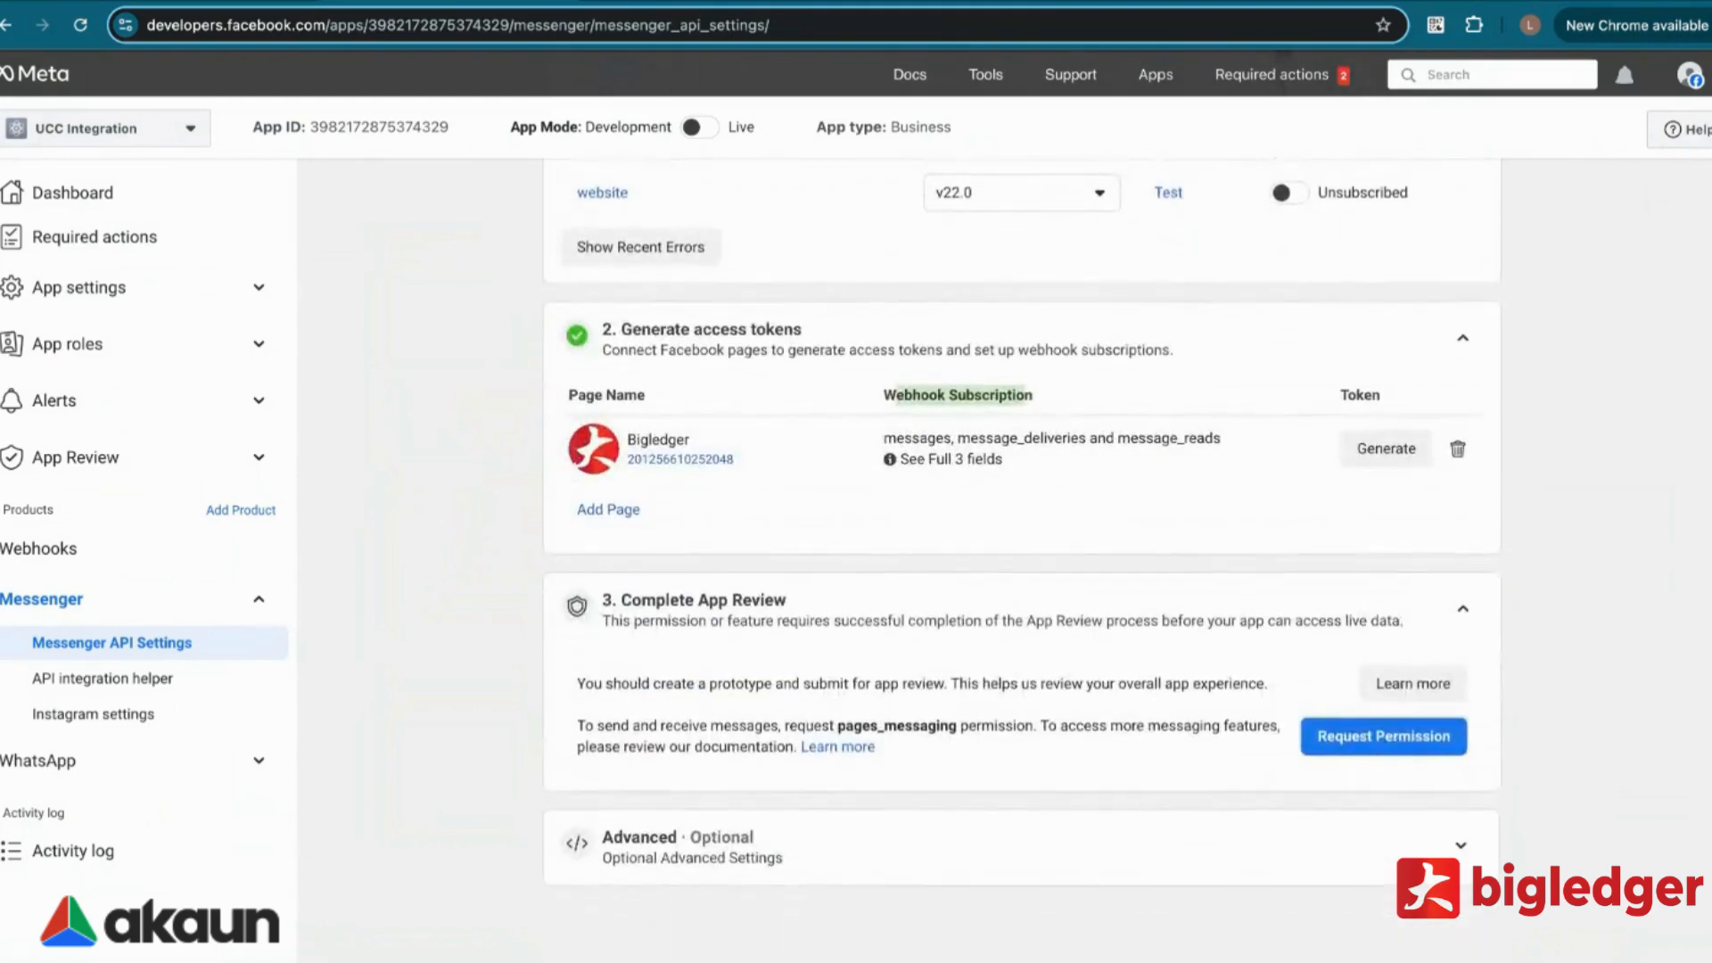